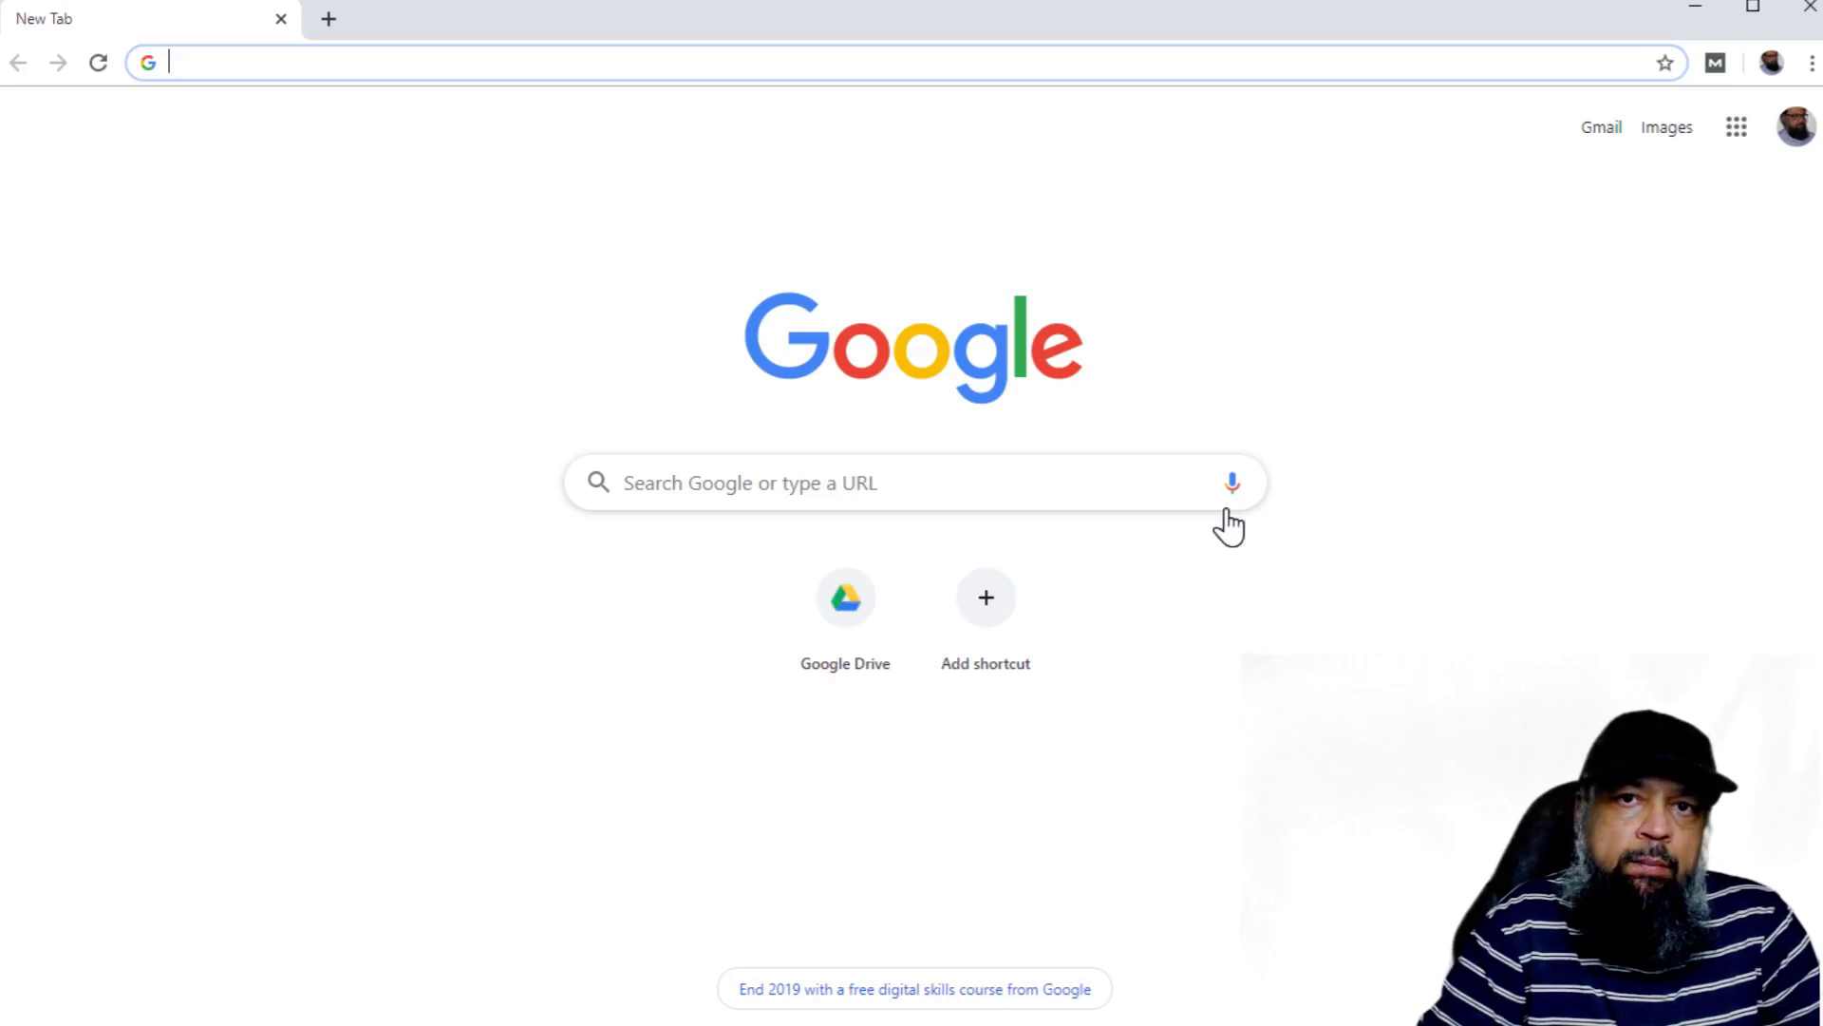
- Search Google for "filetype:pdf word tutorials" and look through the PDF results
{"action": "left_click", "coordinate": [975, 500]}
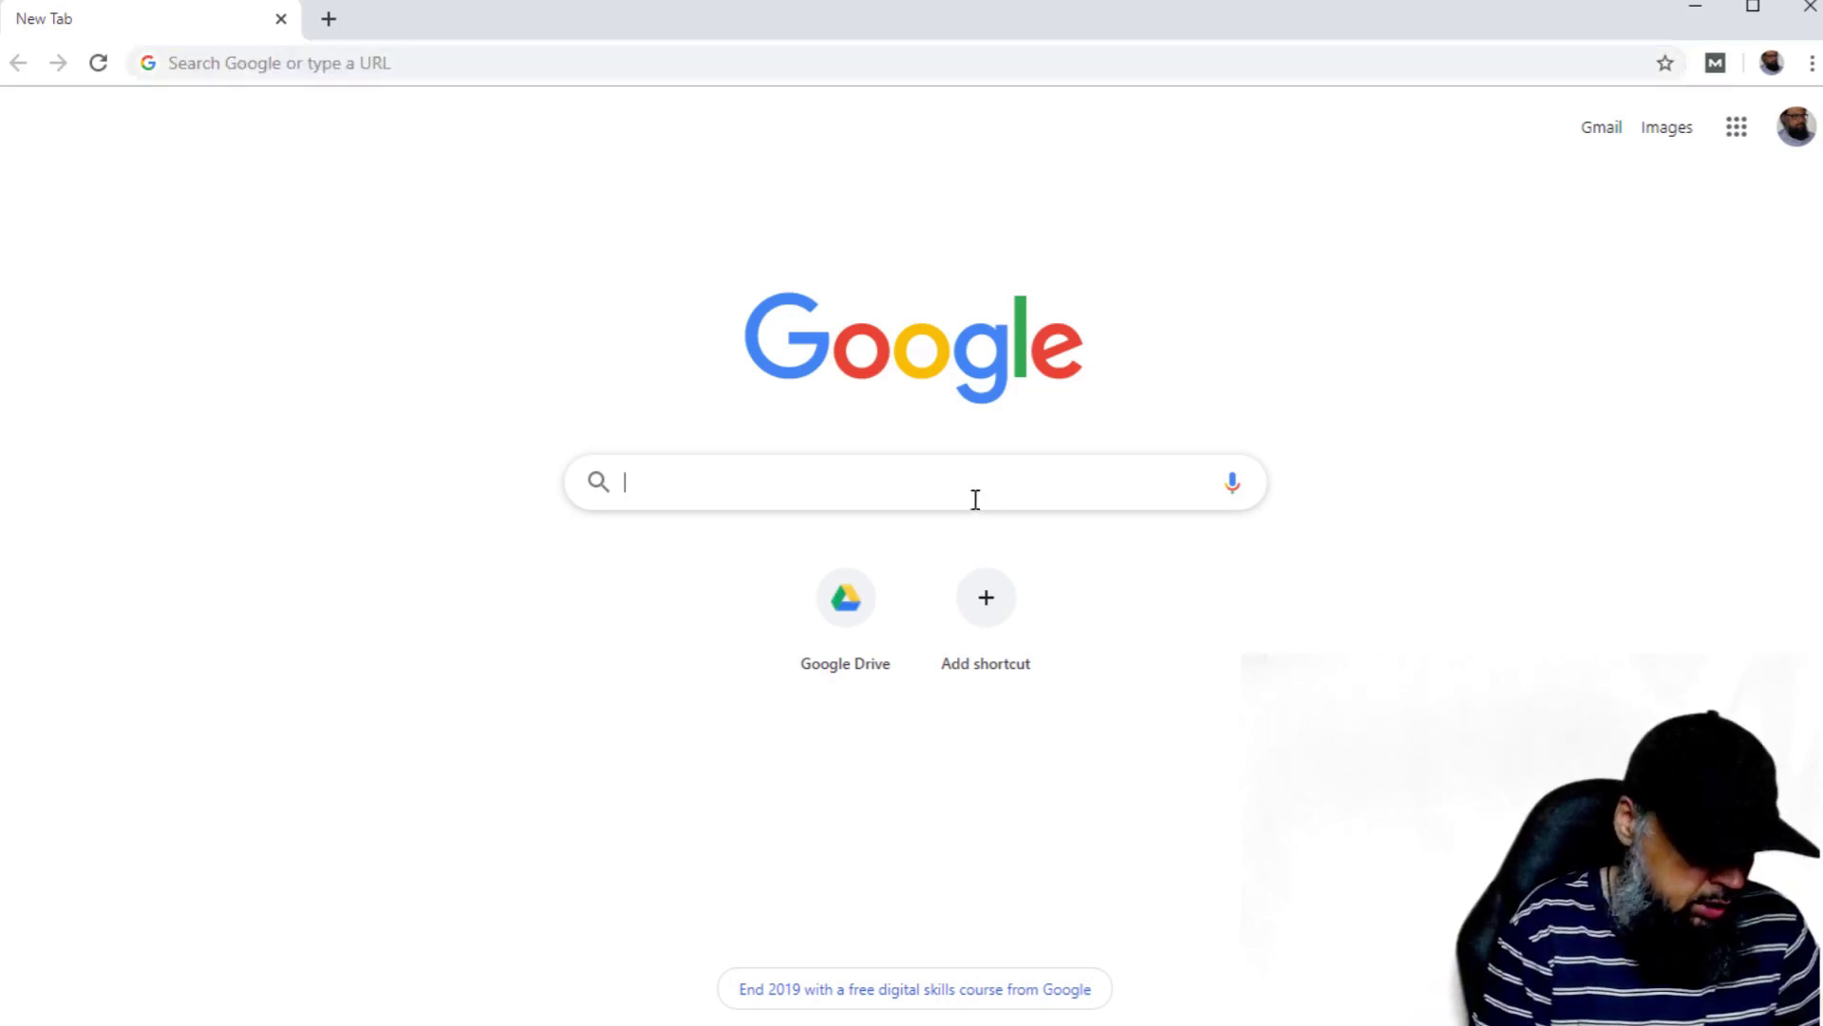
{"action": "type", "text": "fil"}
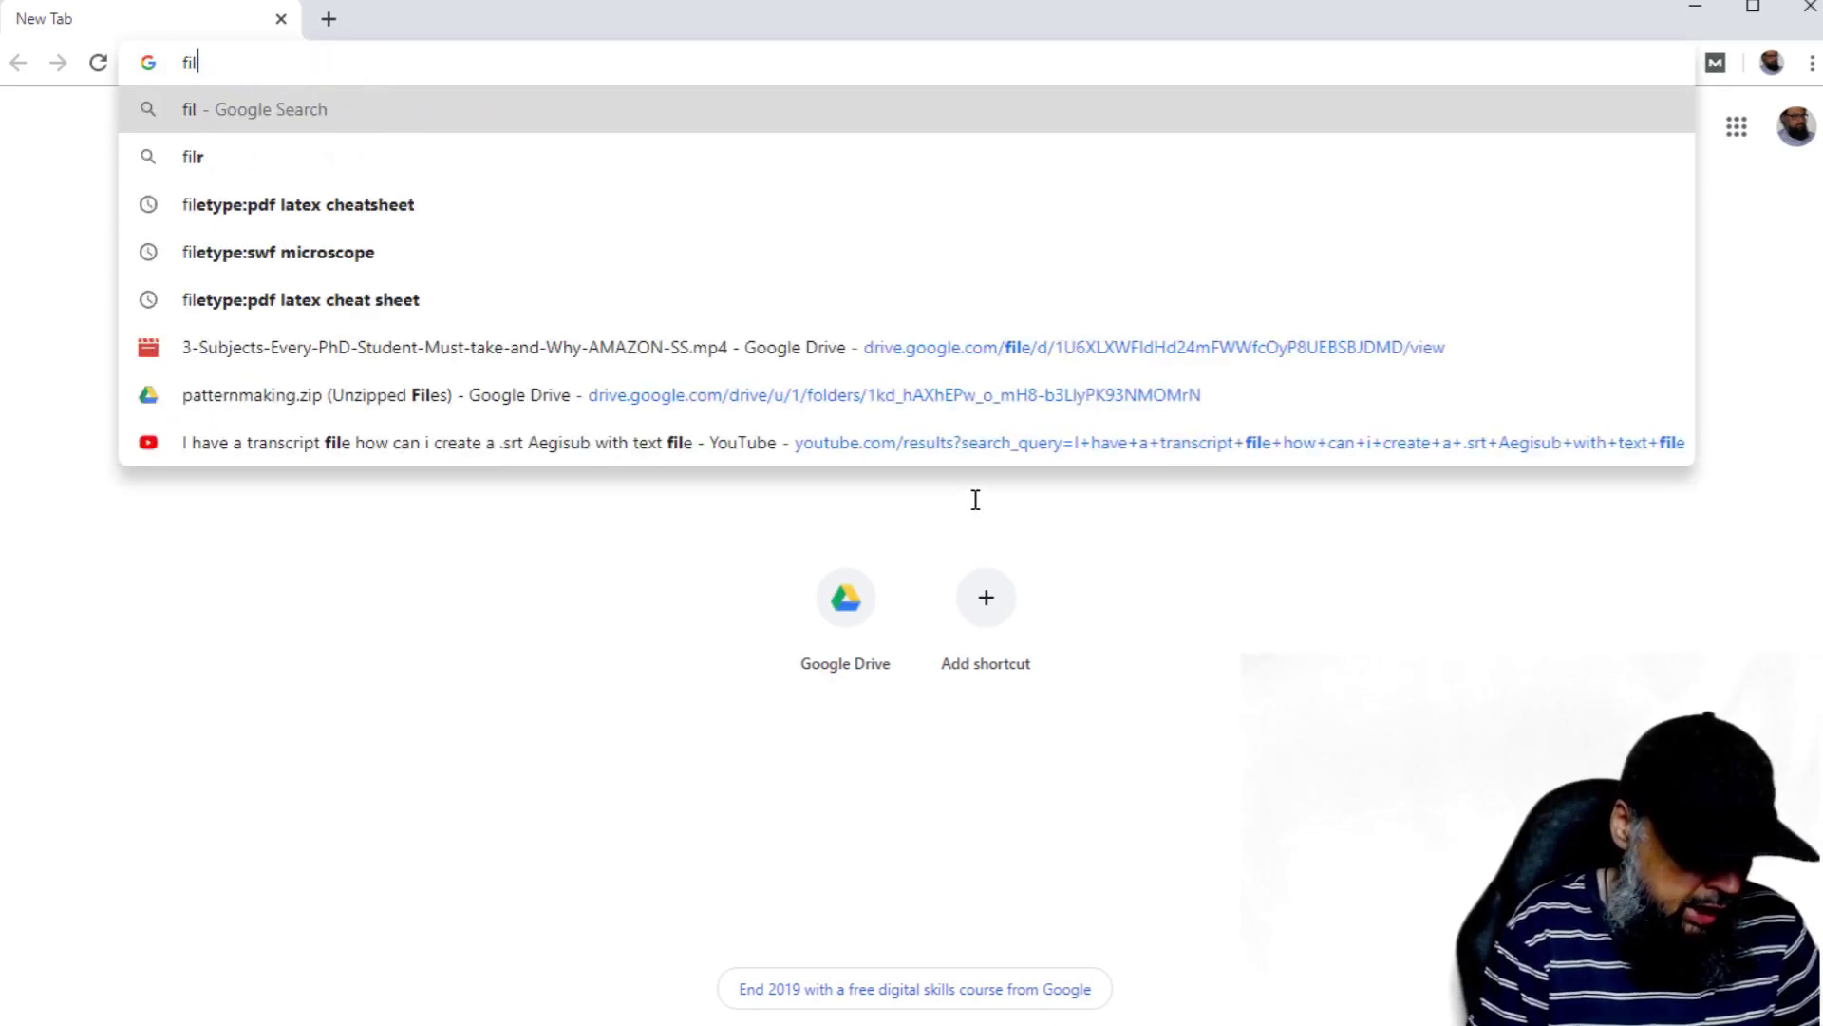
{"action": "type", "text": "etype"}
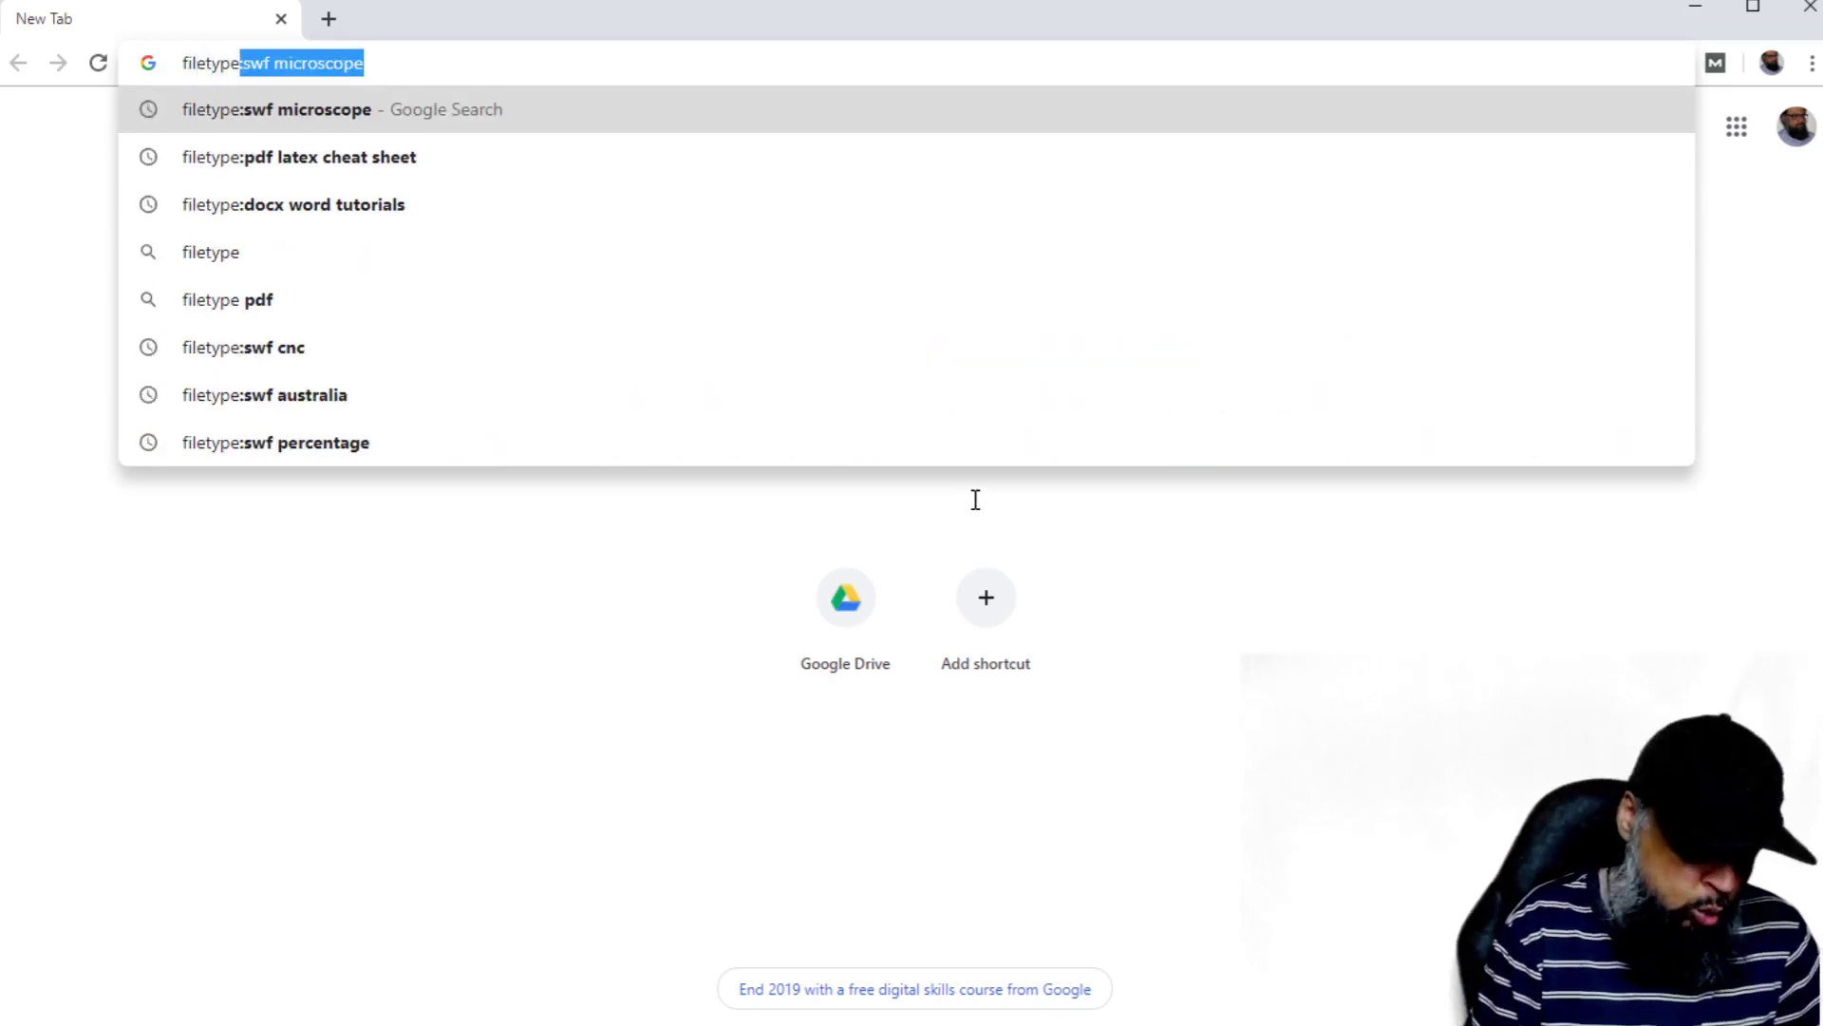
{"action": "type", "text": ":"}
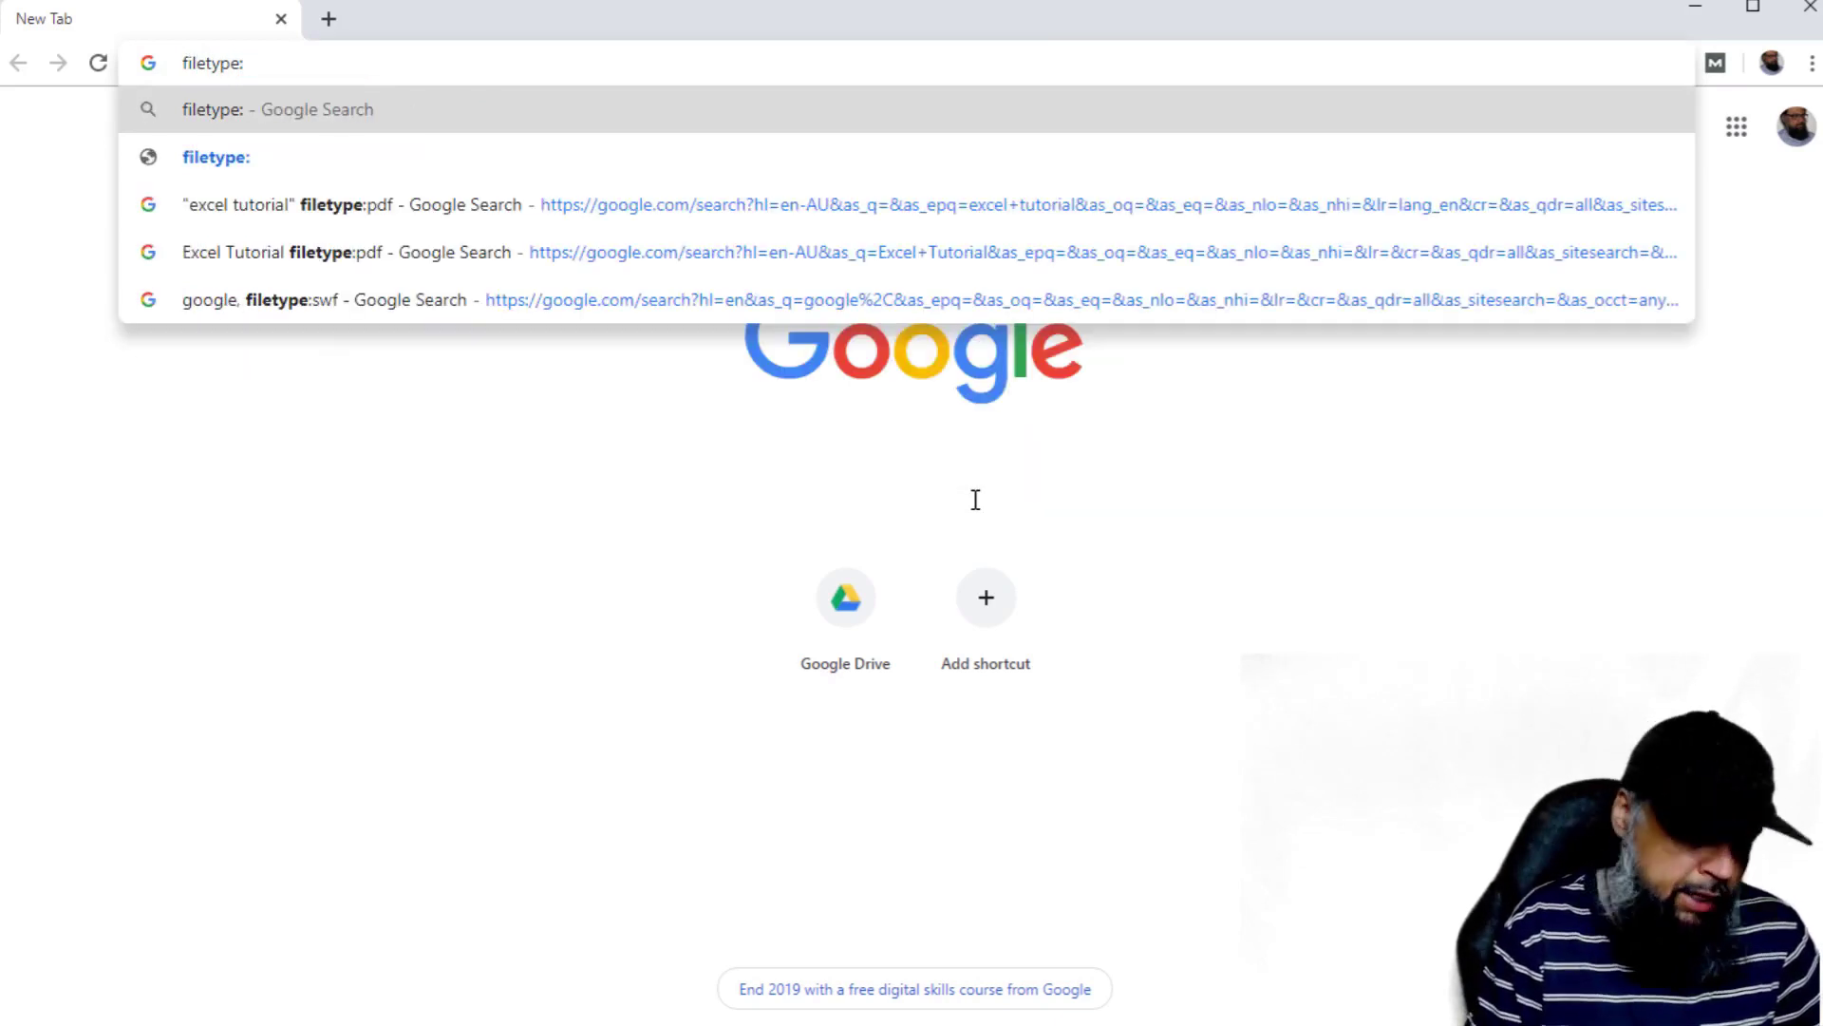
{"action": "key", "text": "BackSpace"}
{"action": "key", "text": "BackSpace"}
{"action": "type", "text": ":pdf"}
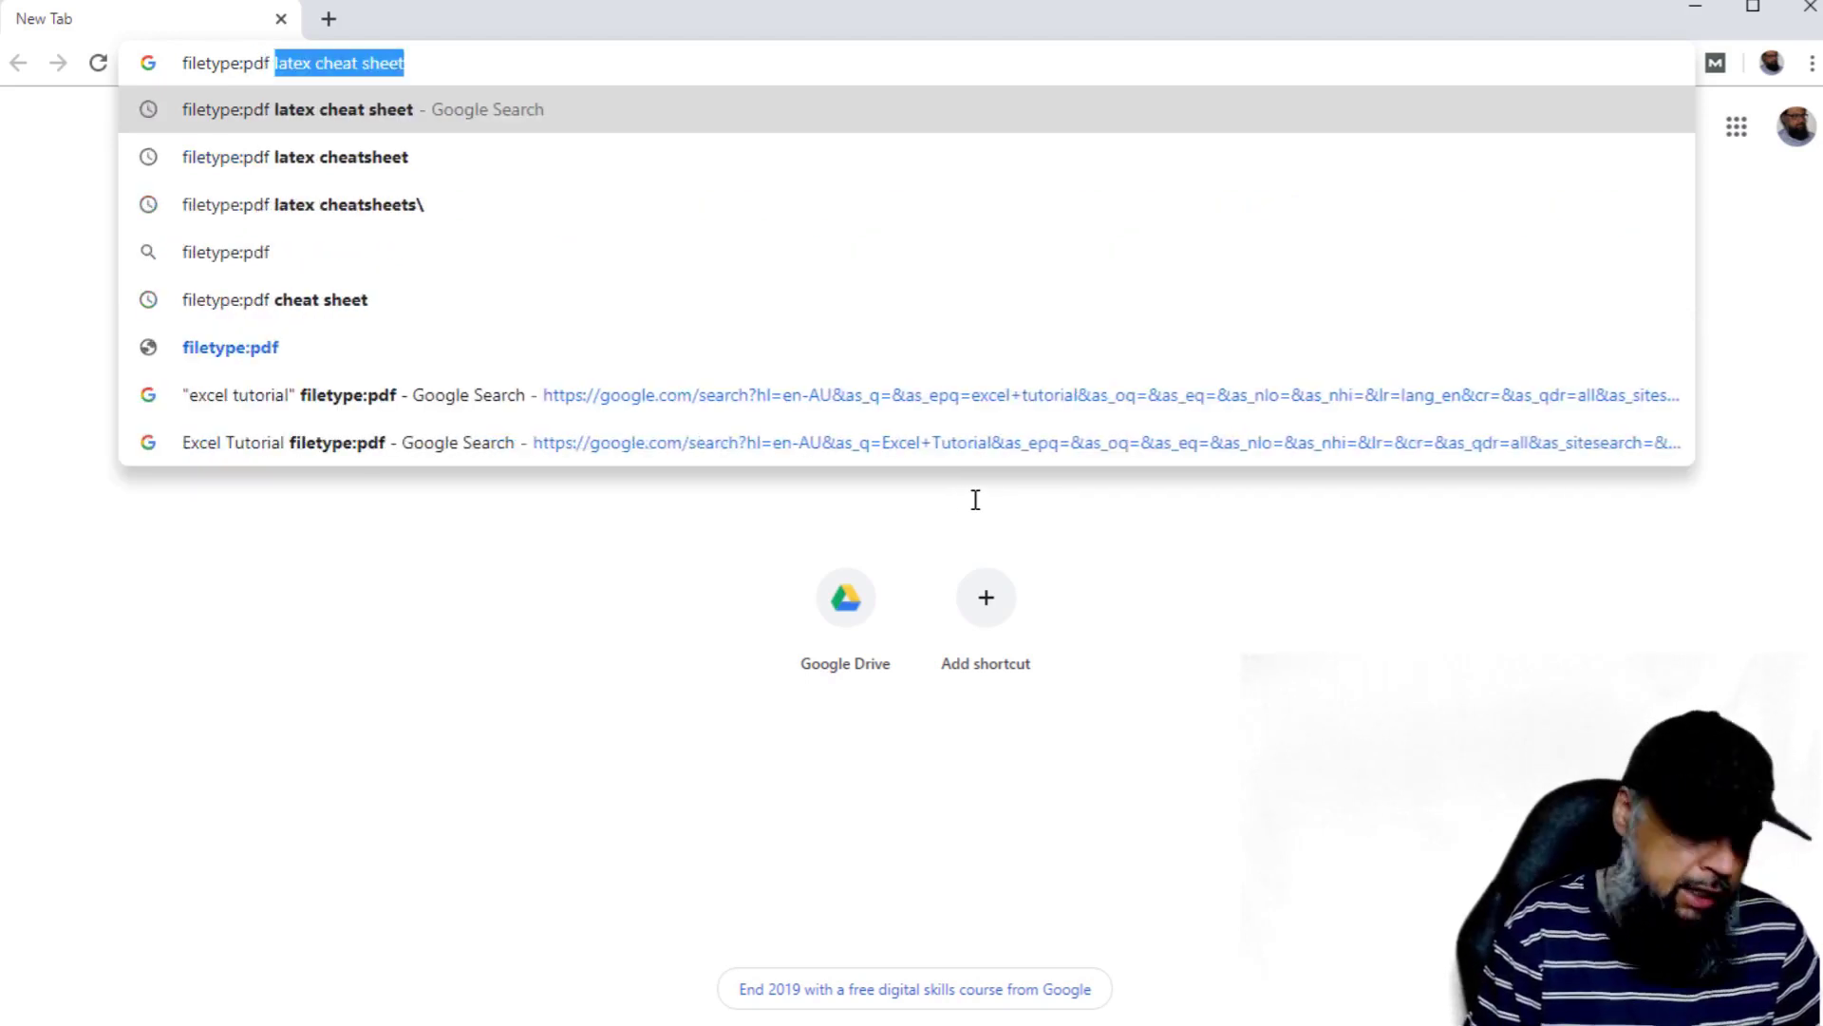
{"action": "type", "text": " word "}
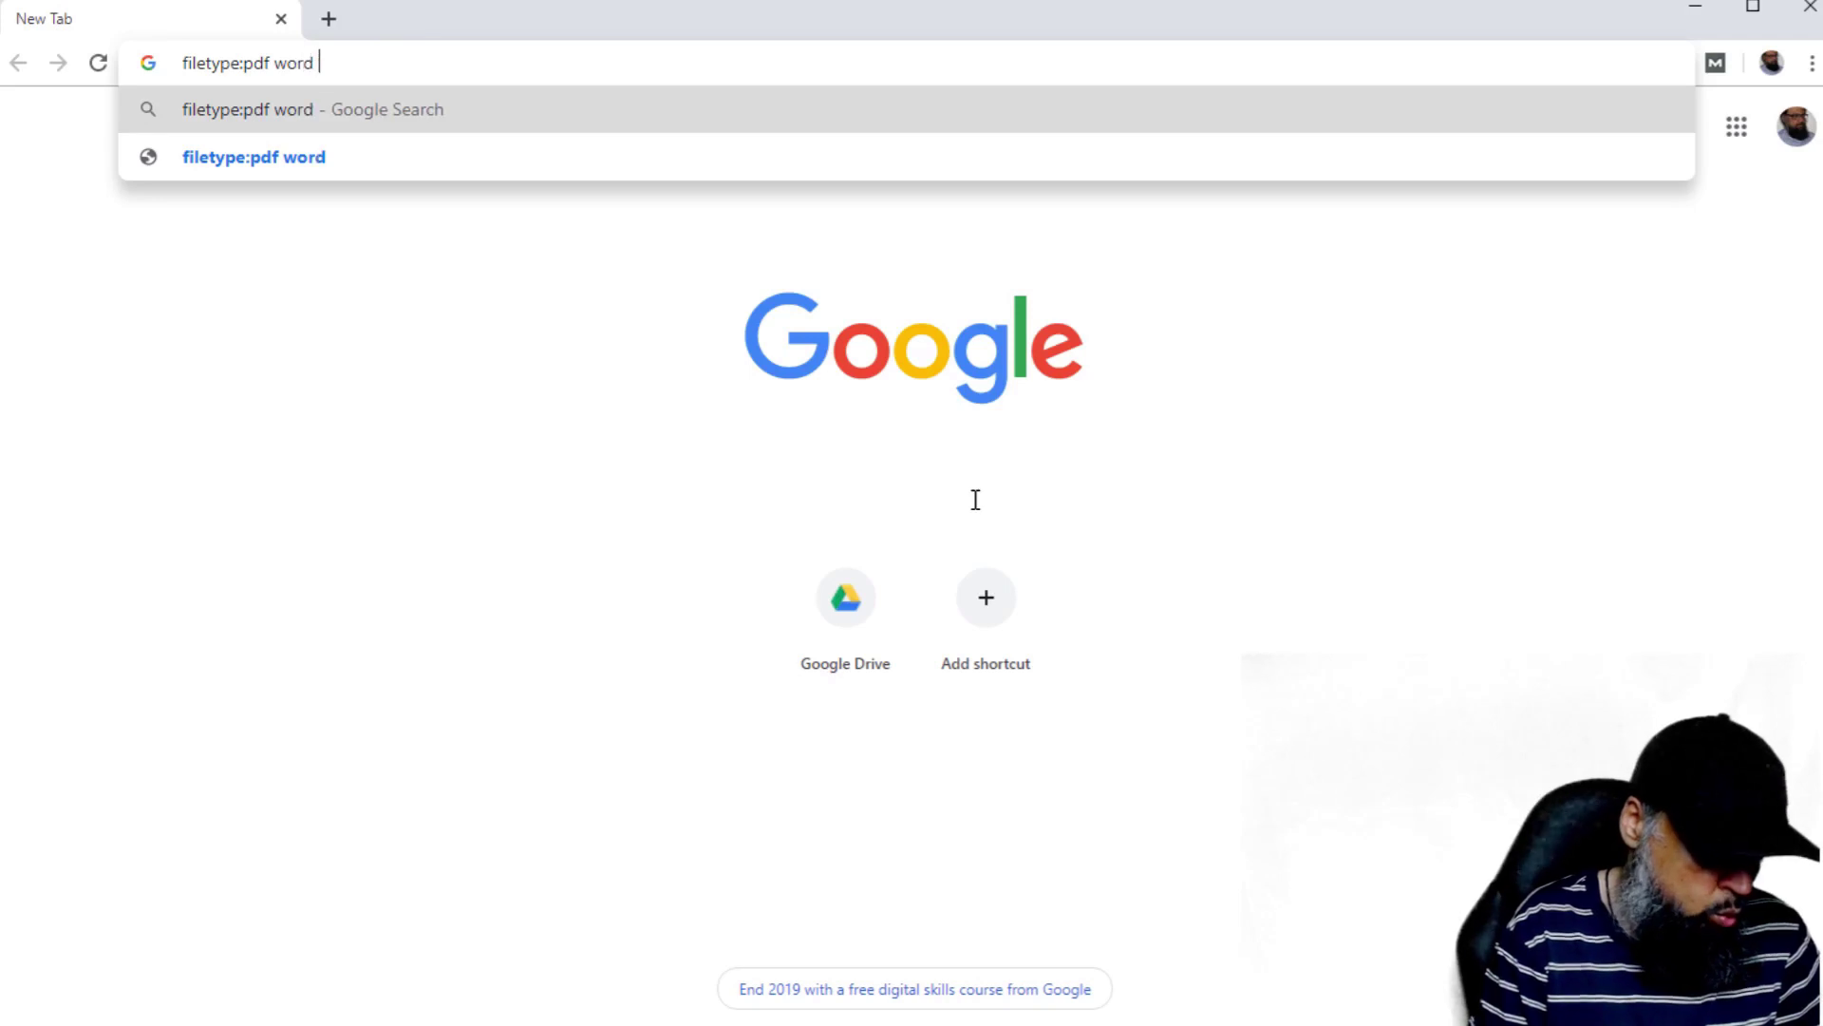
{"action": "type", "text": "tutorials"}
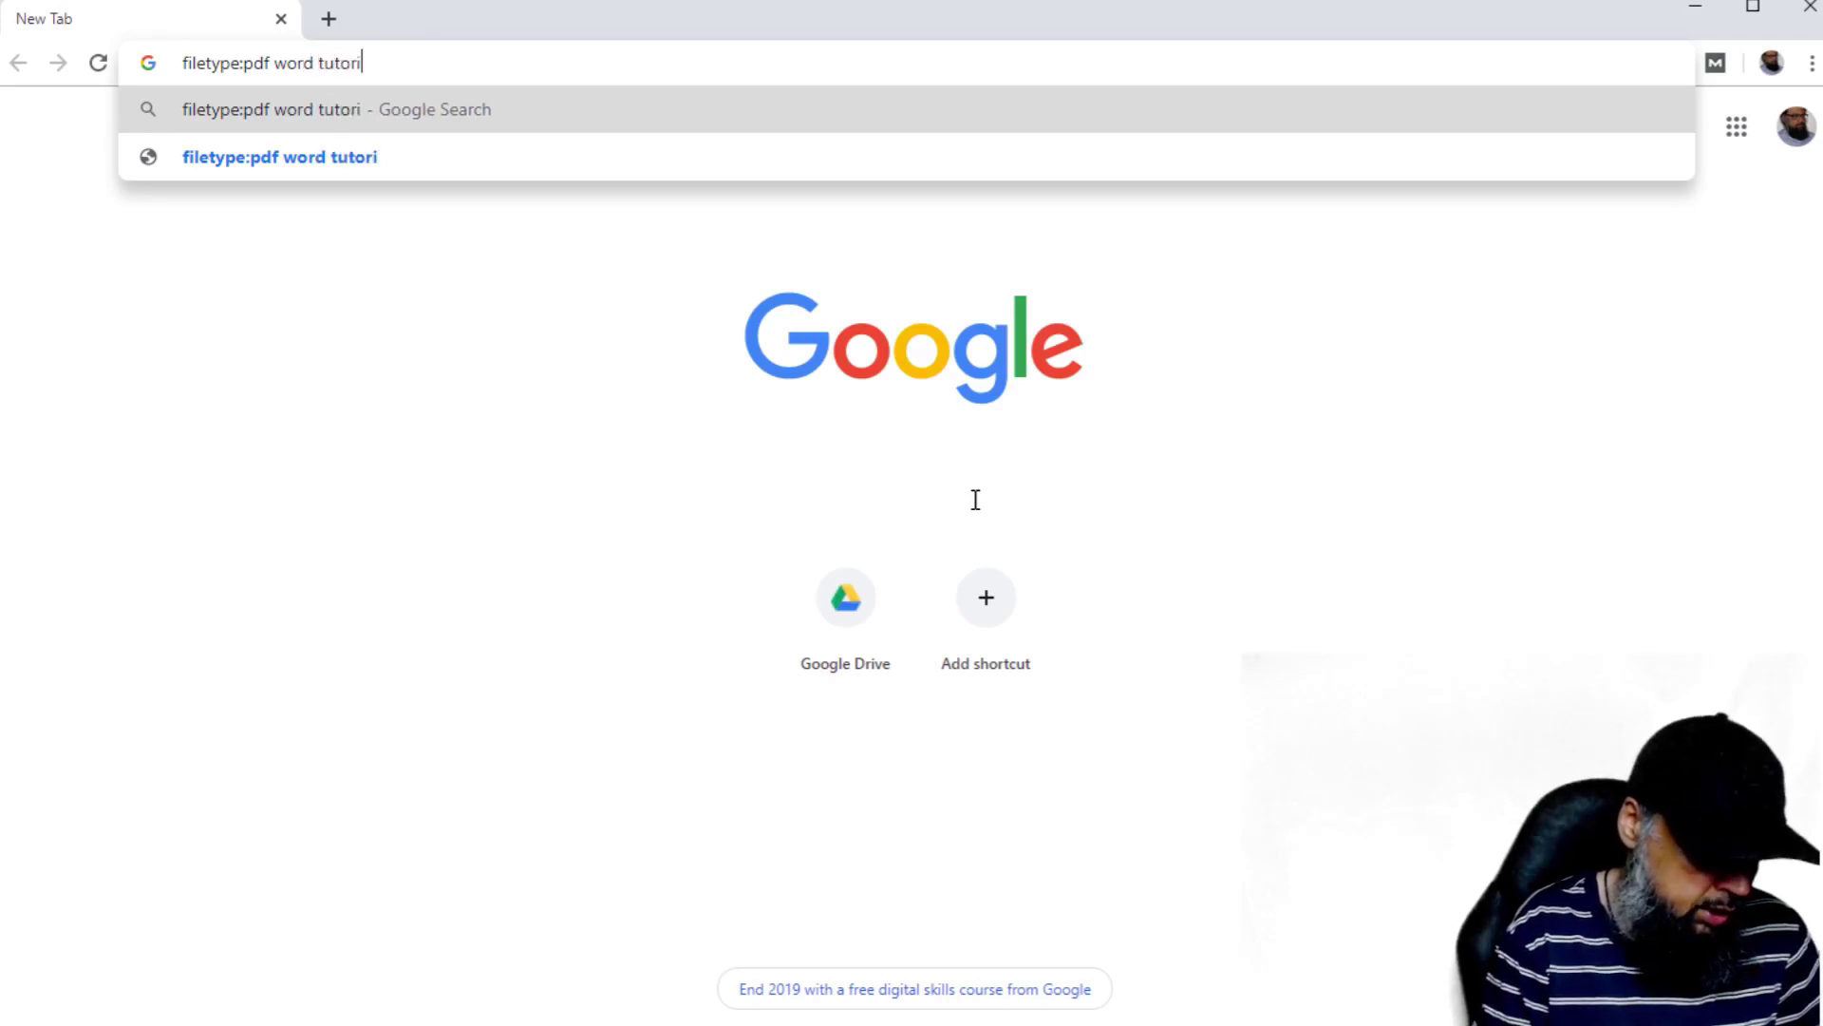
{"action": "key", "text": "Return"}
{"action": "scroll", "coordinate": [1815, 285], "scroll_direction": "down", "scroll_amount": 5}
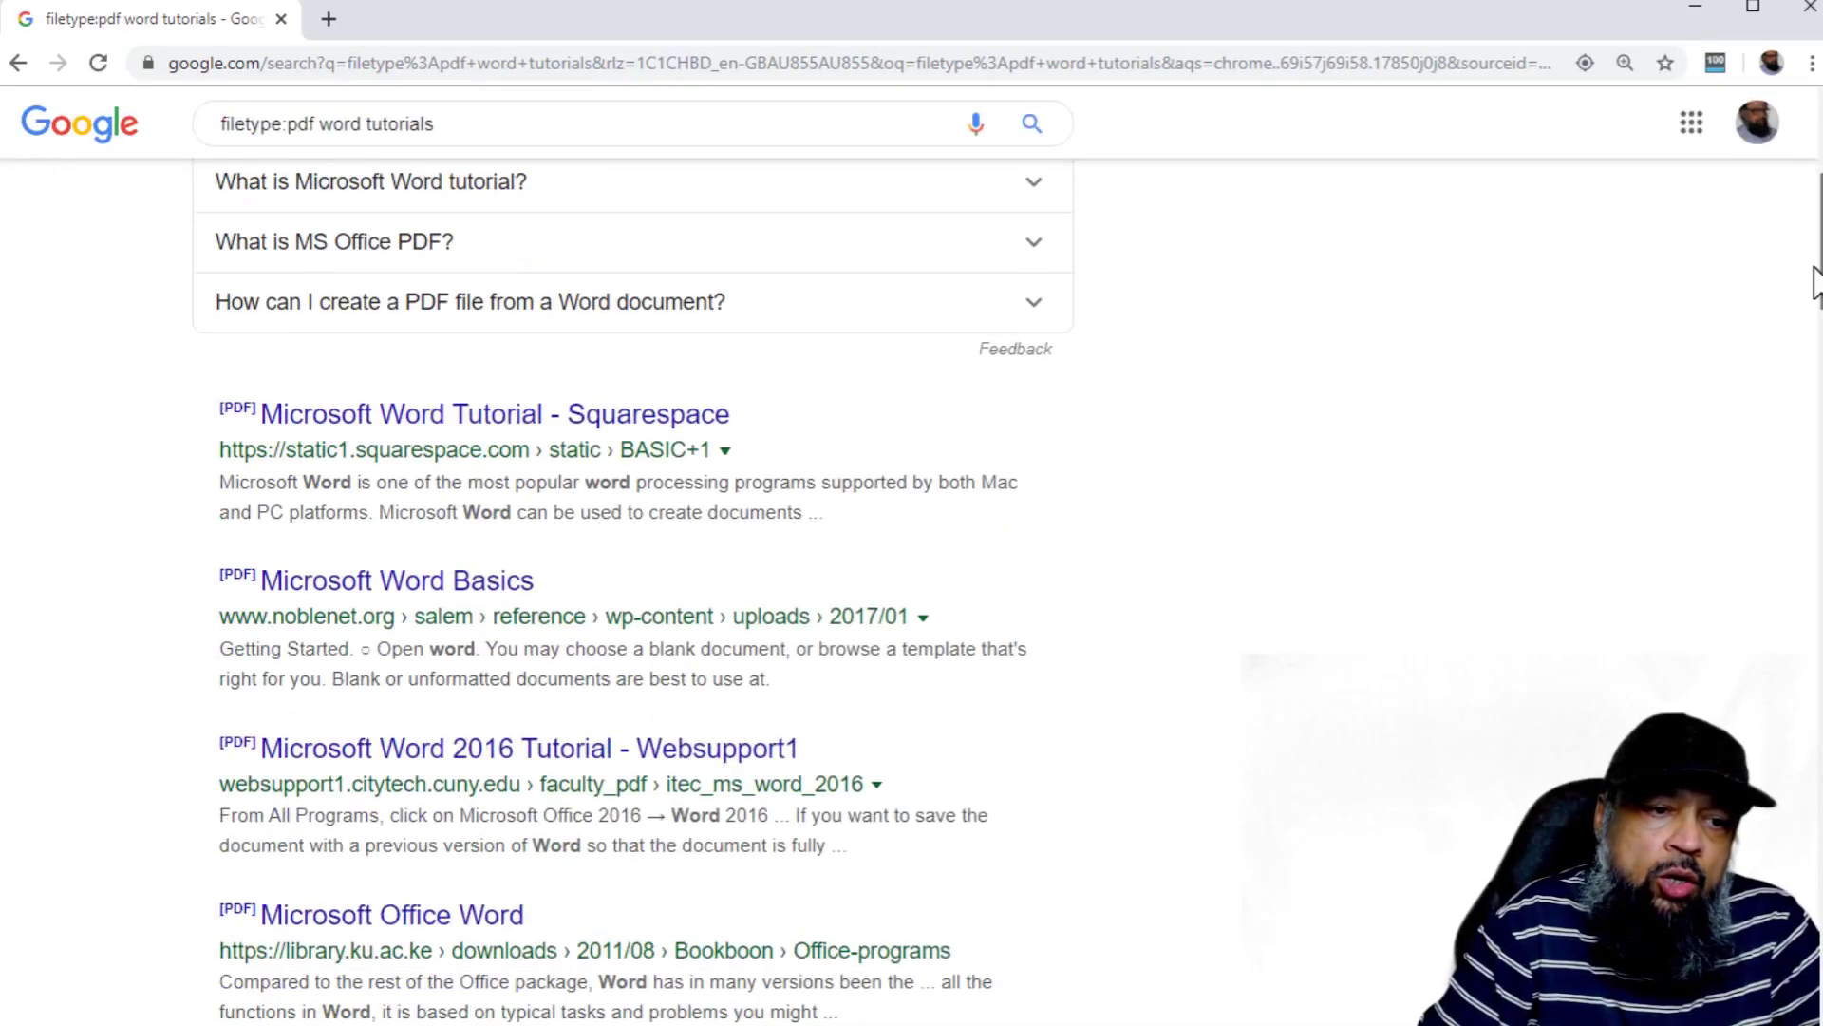
{"action": "left_click_drag", "start_coordinate": [1816, 294], "coordinate": [1813, 422]}
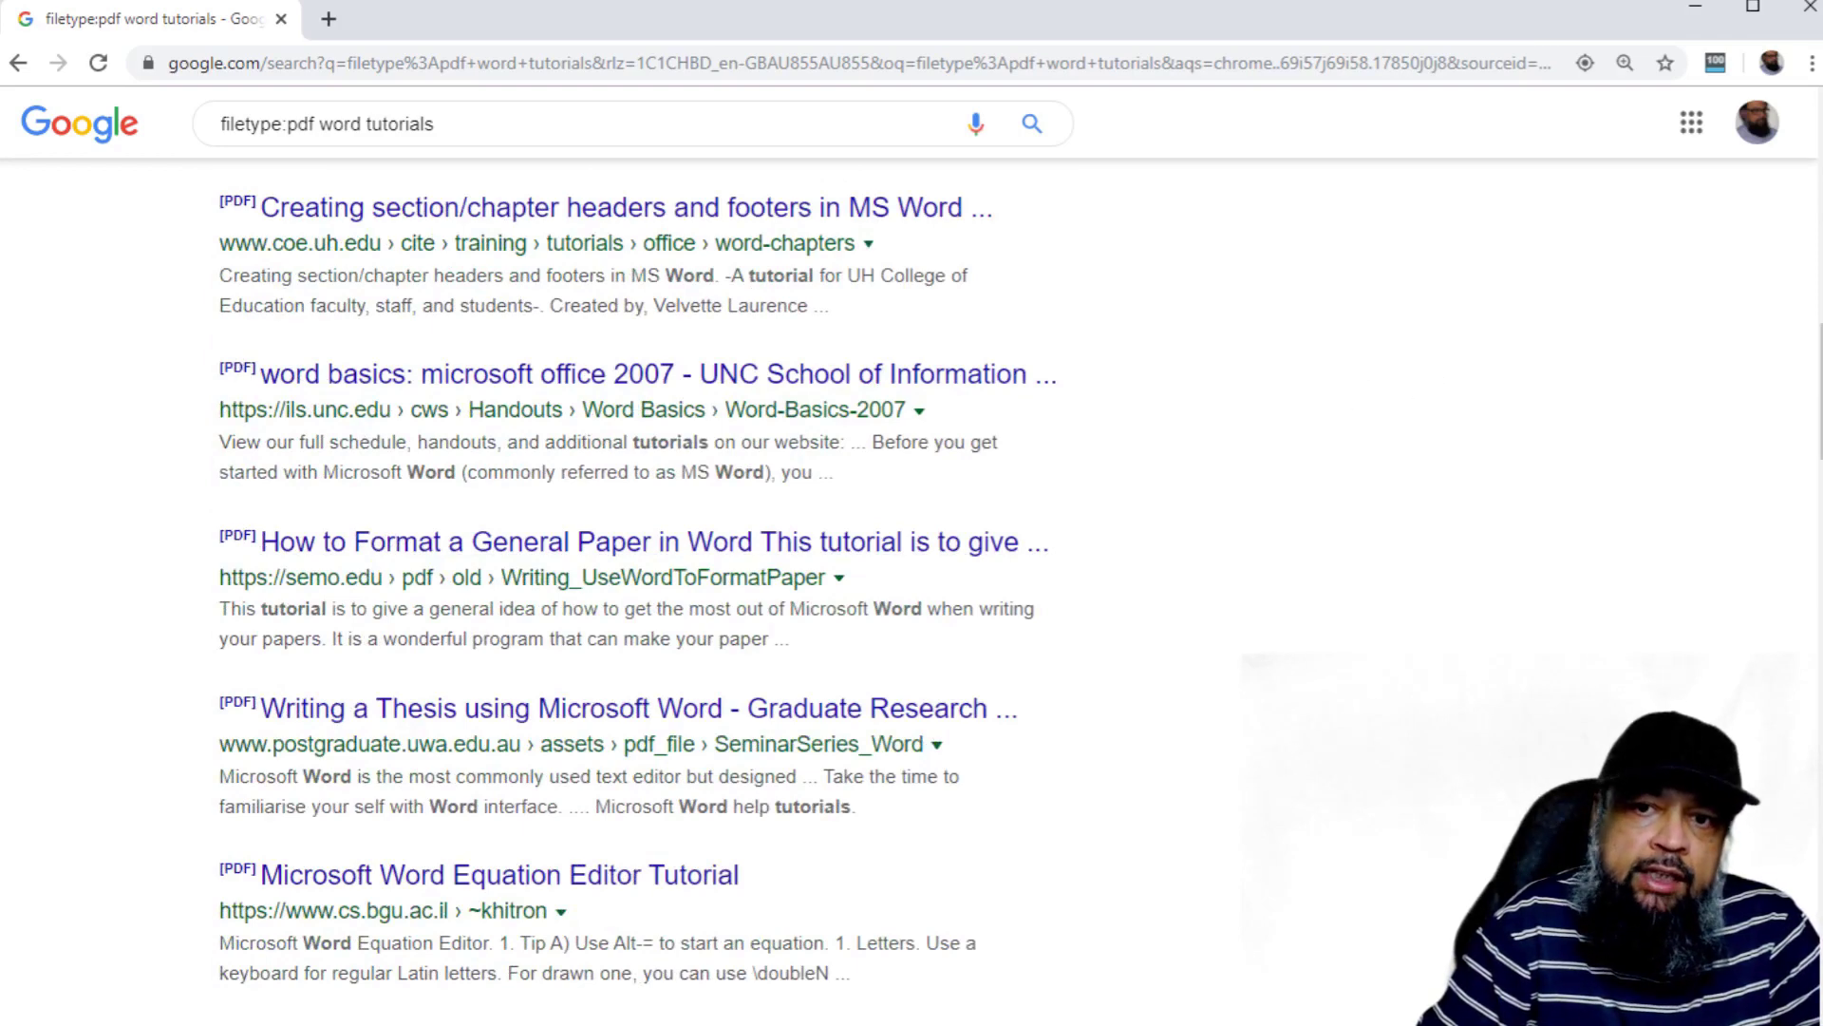
{"action": "scroll", "coordinate": [1021, 580], "scroll_direction": "up", "scroll_amount": 15}
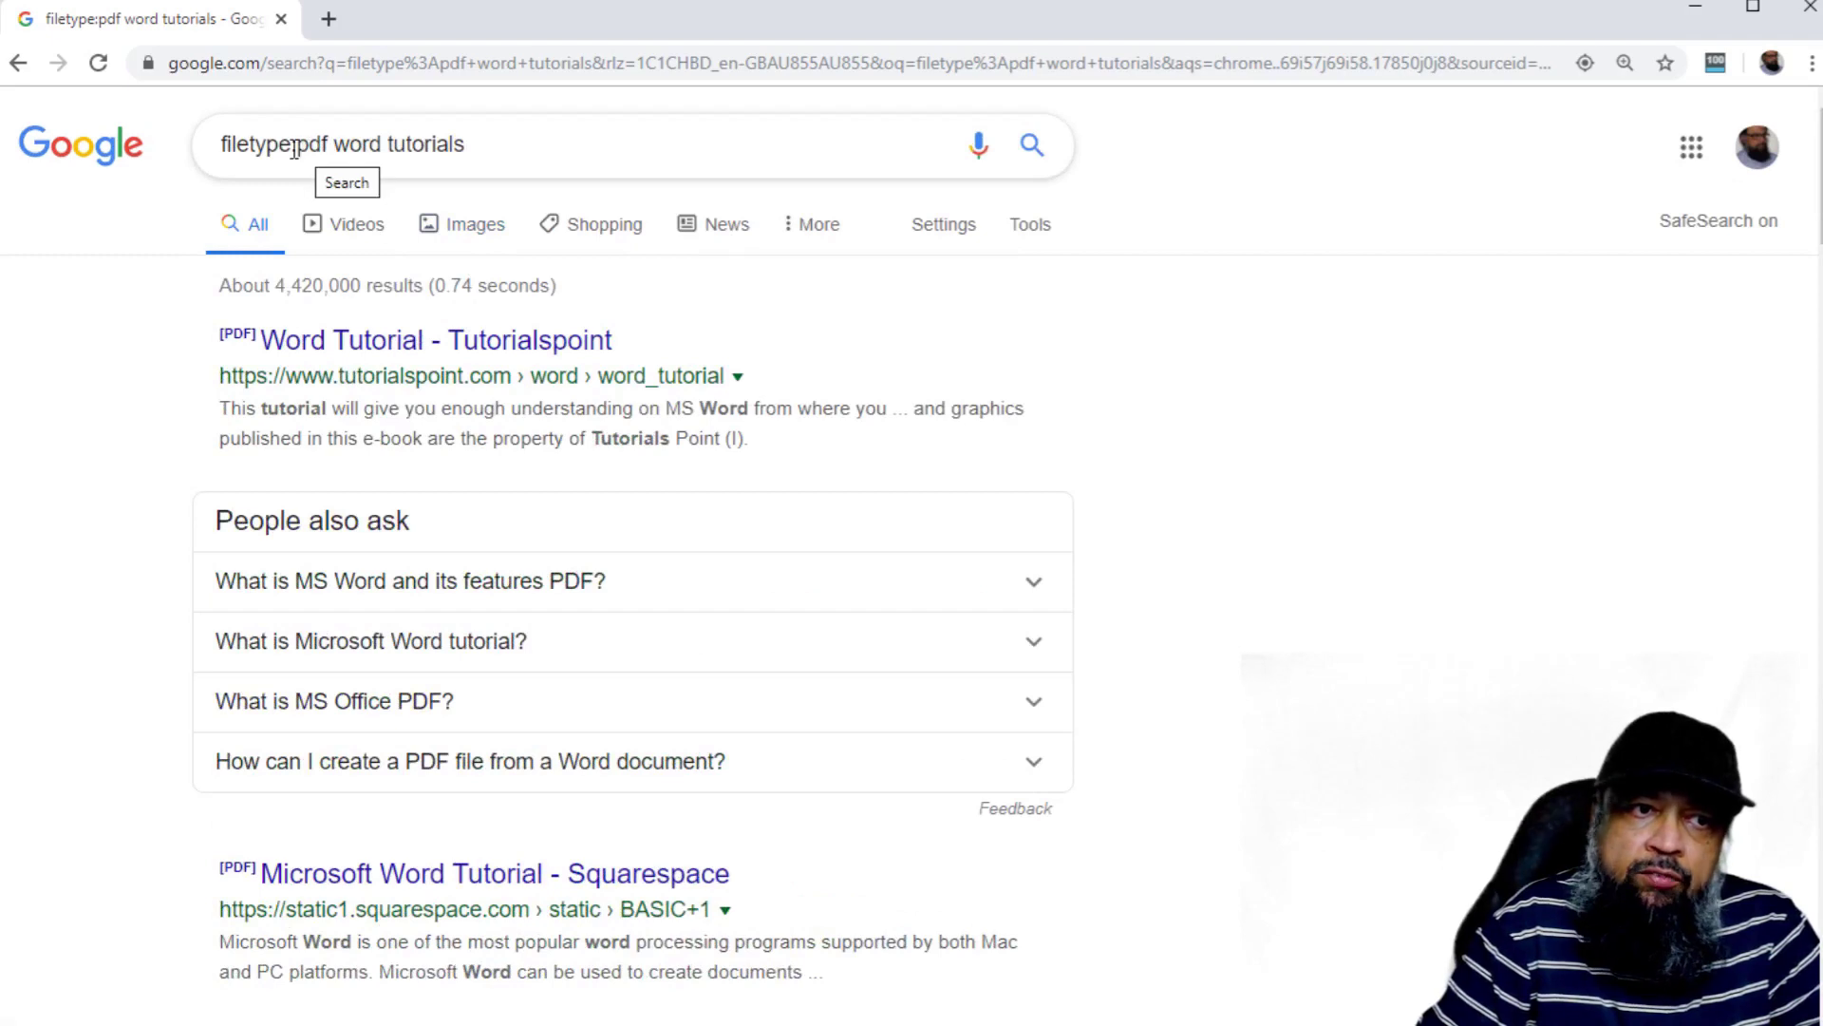
- Change the file type in the search query to ppt and search for "filetype:ppt word tutorials"
{"action": "left_click", "coordinate": [301, 150]}
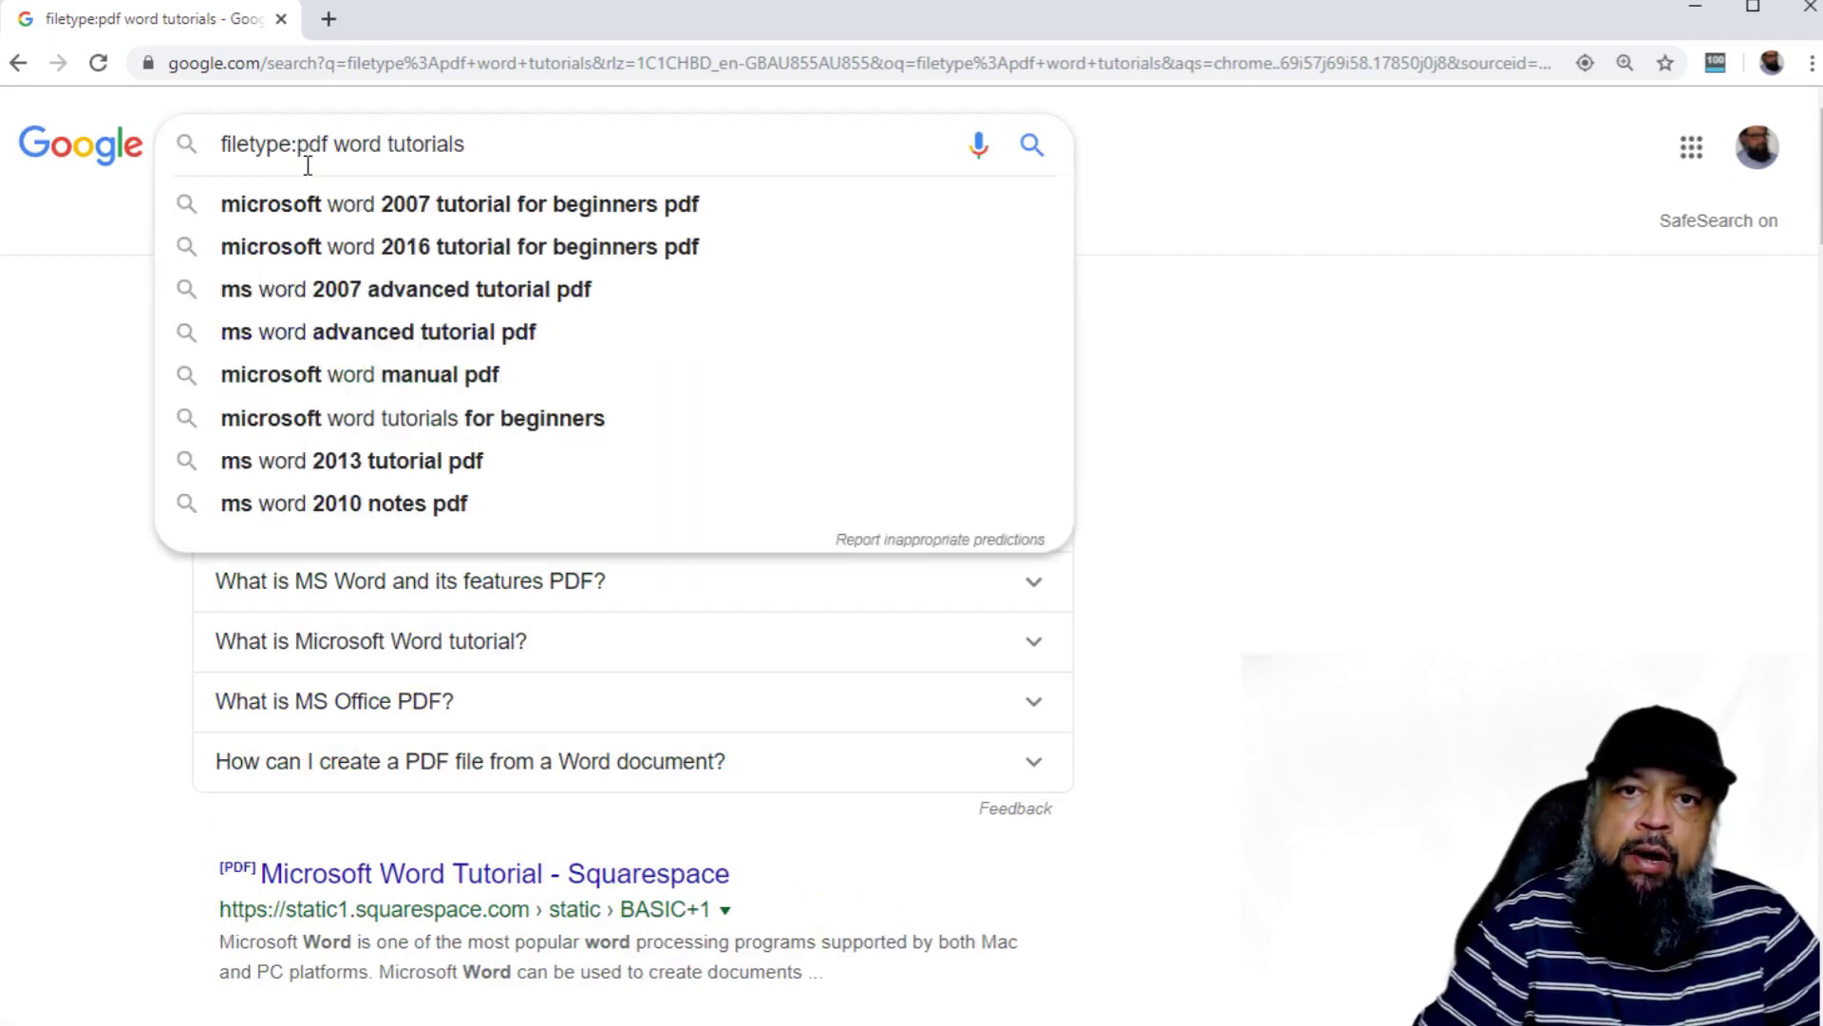
{"action": "type", "text": "ppt"}
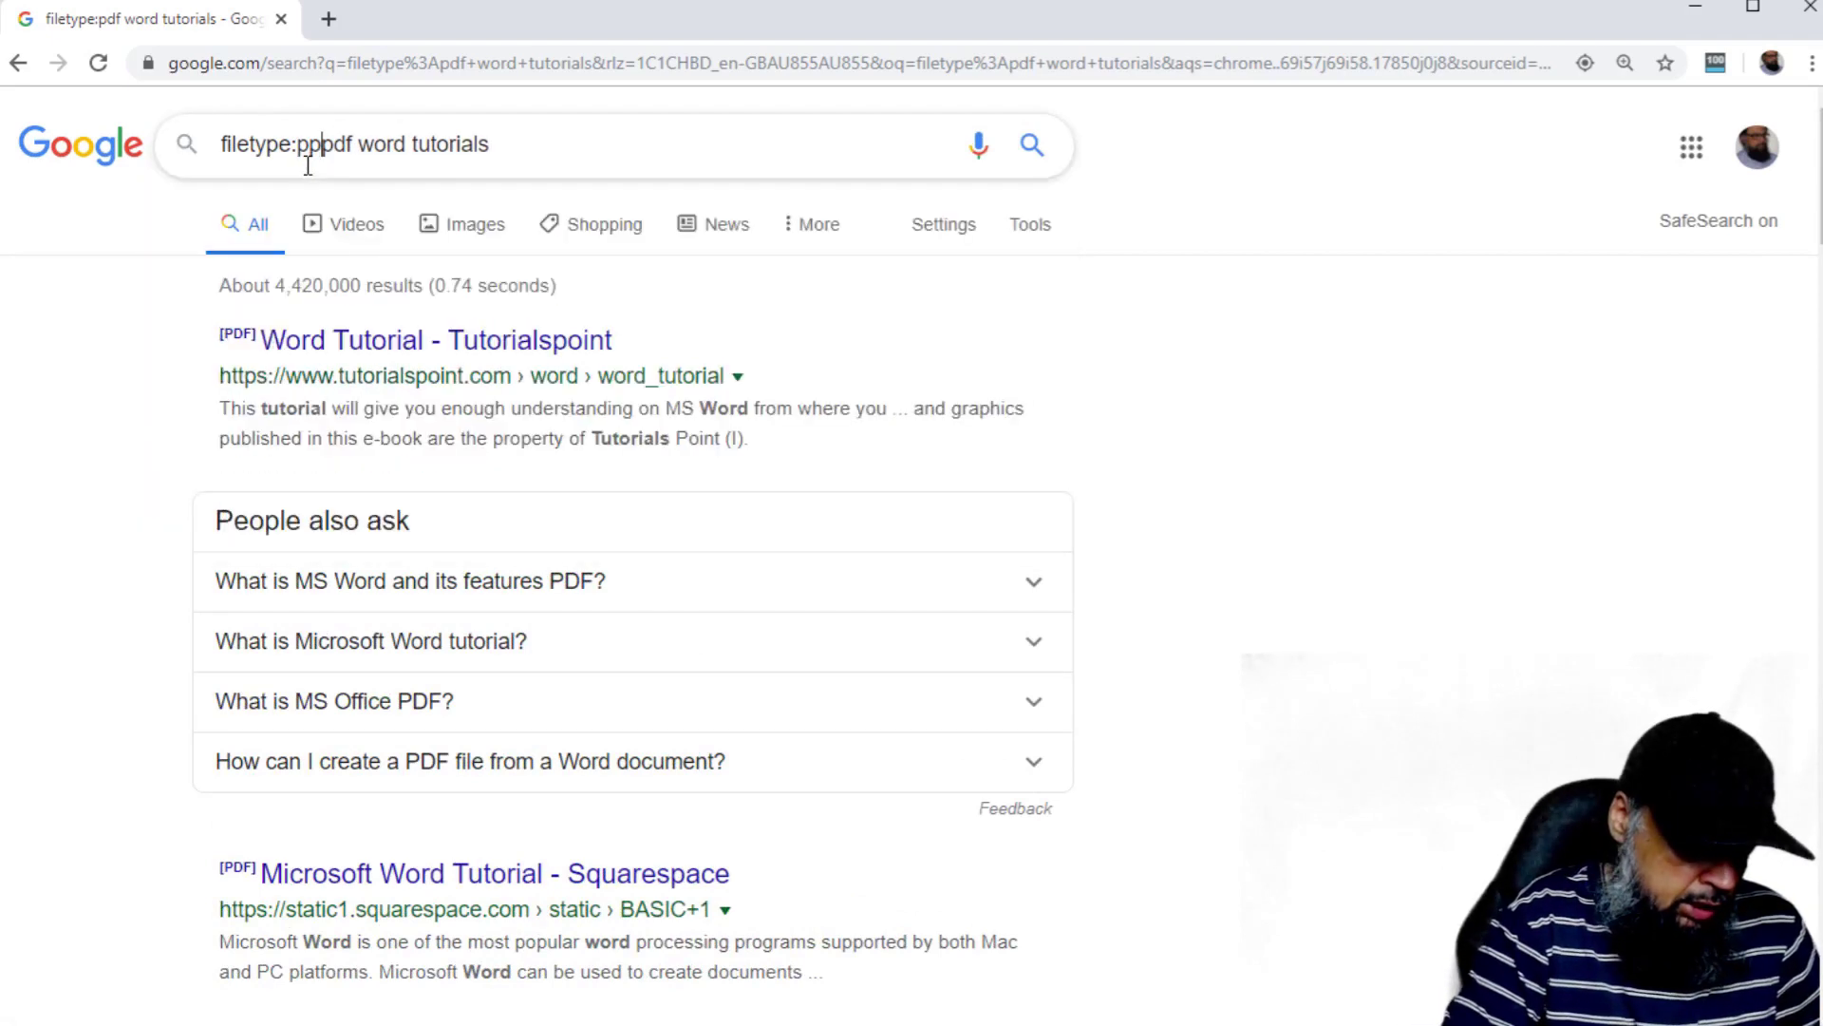
{"action": "key", "text": "Delete"}
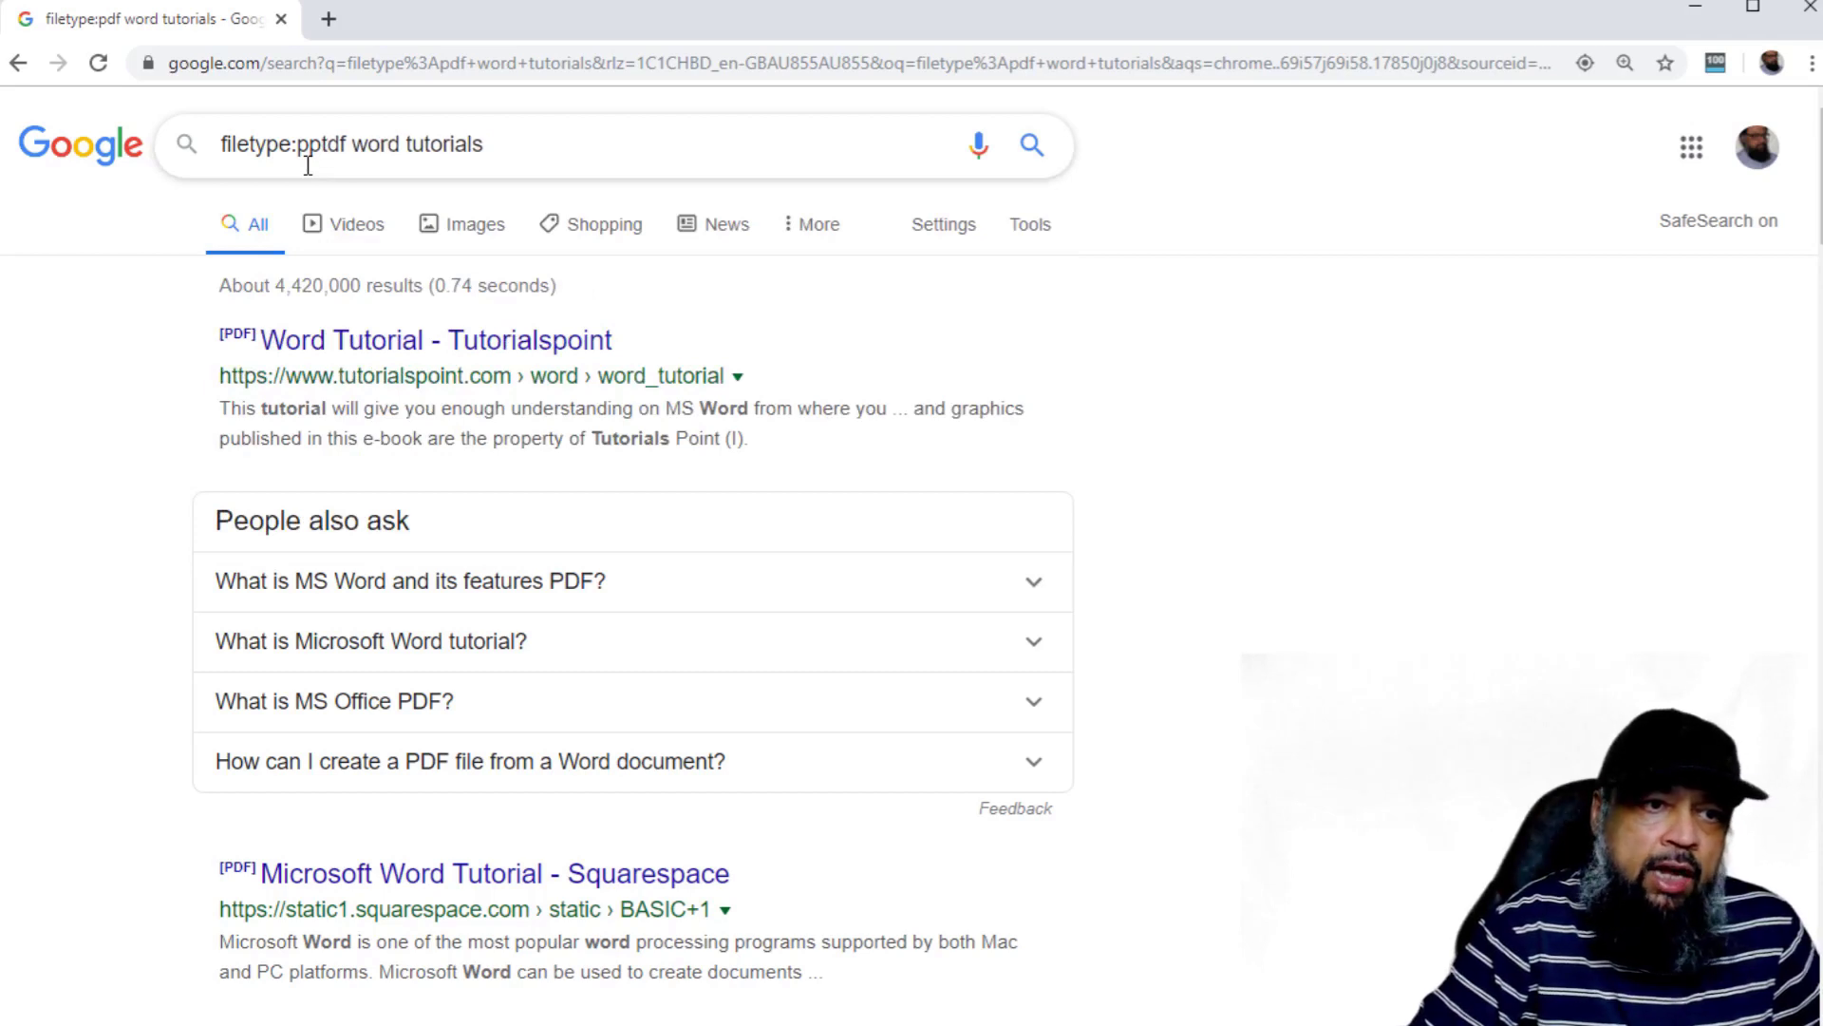
{"action": "key", "text": "Delete"}
{"action": "key", "text": "Delete"}
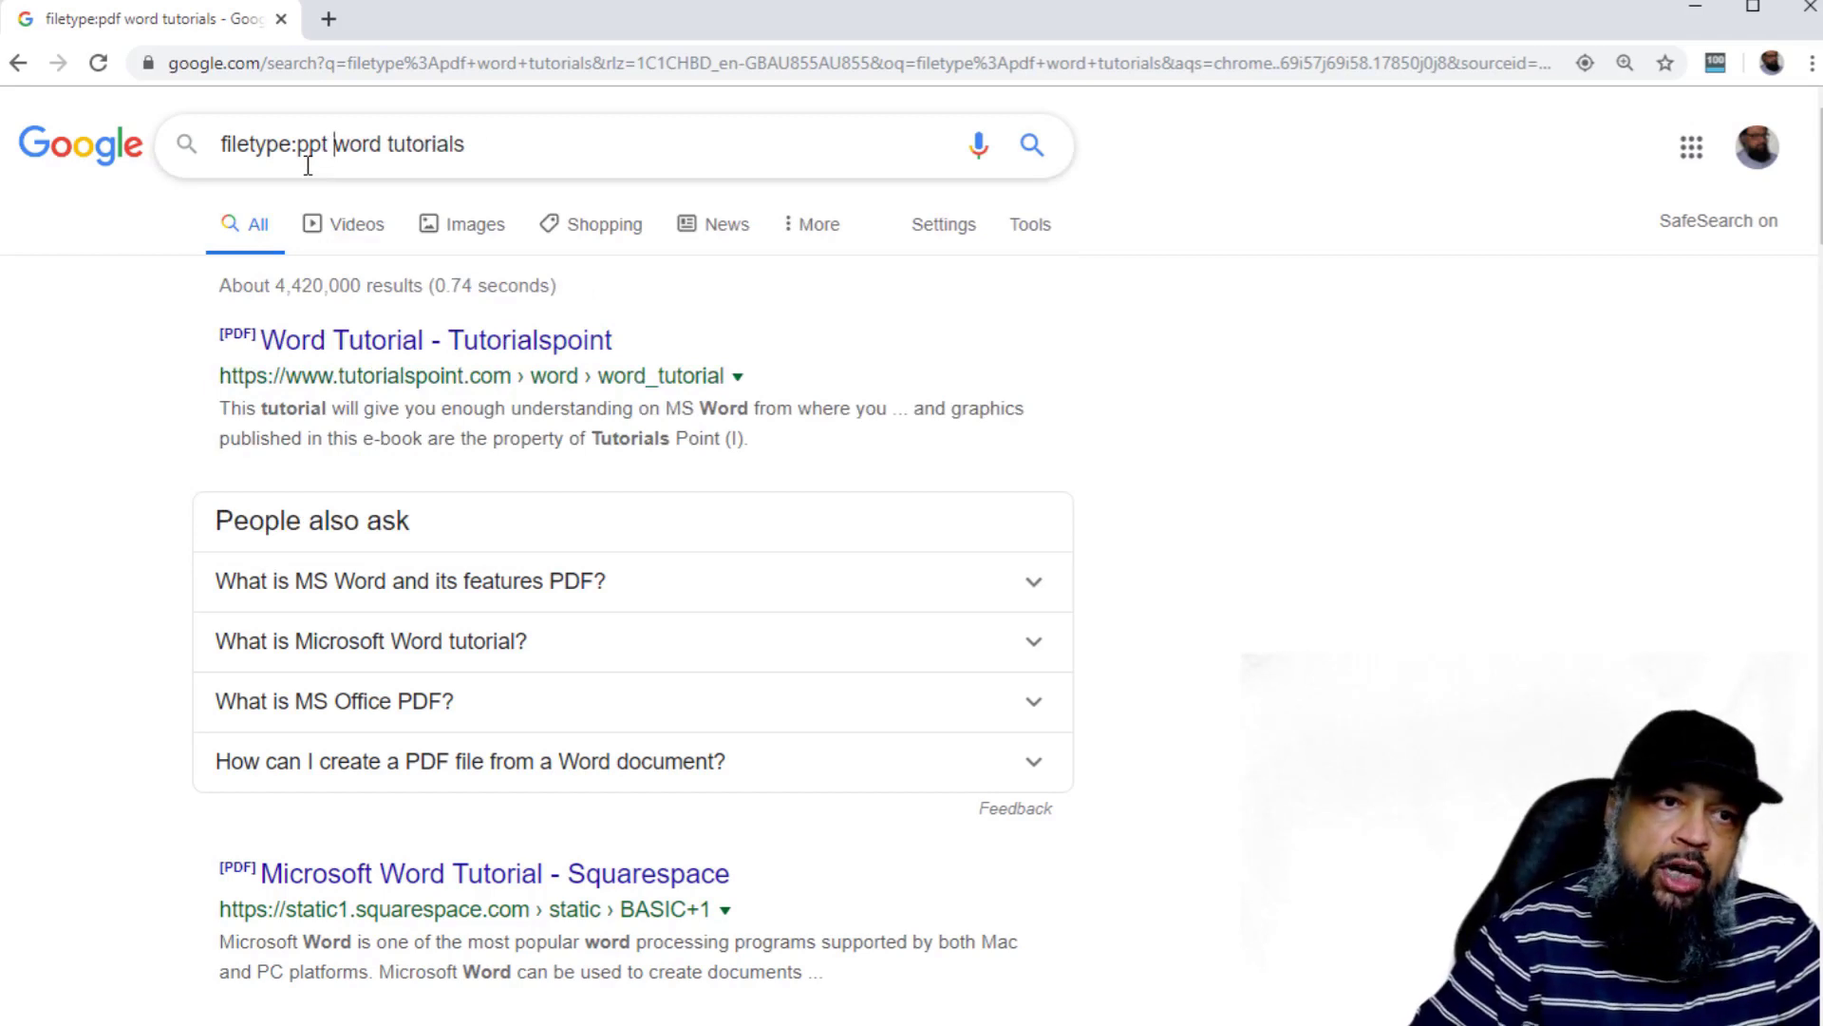
{"action": "key", "text": "Return"}
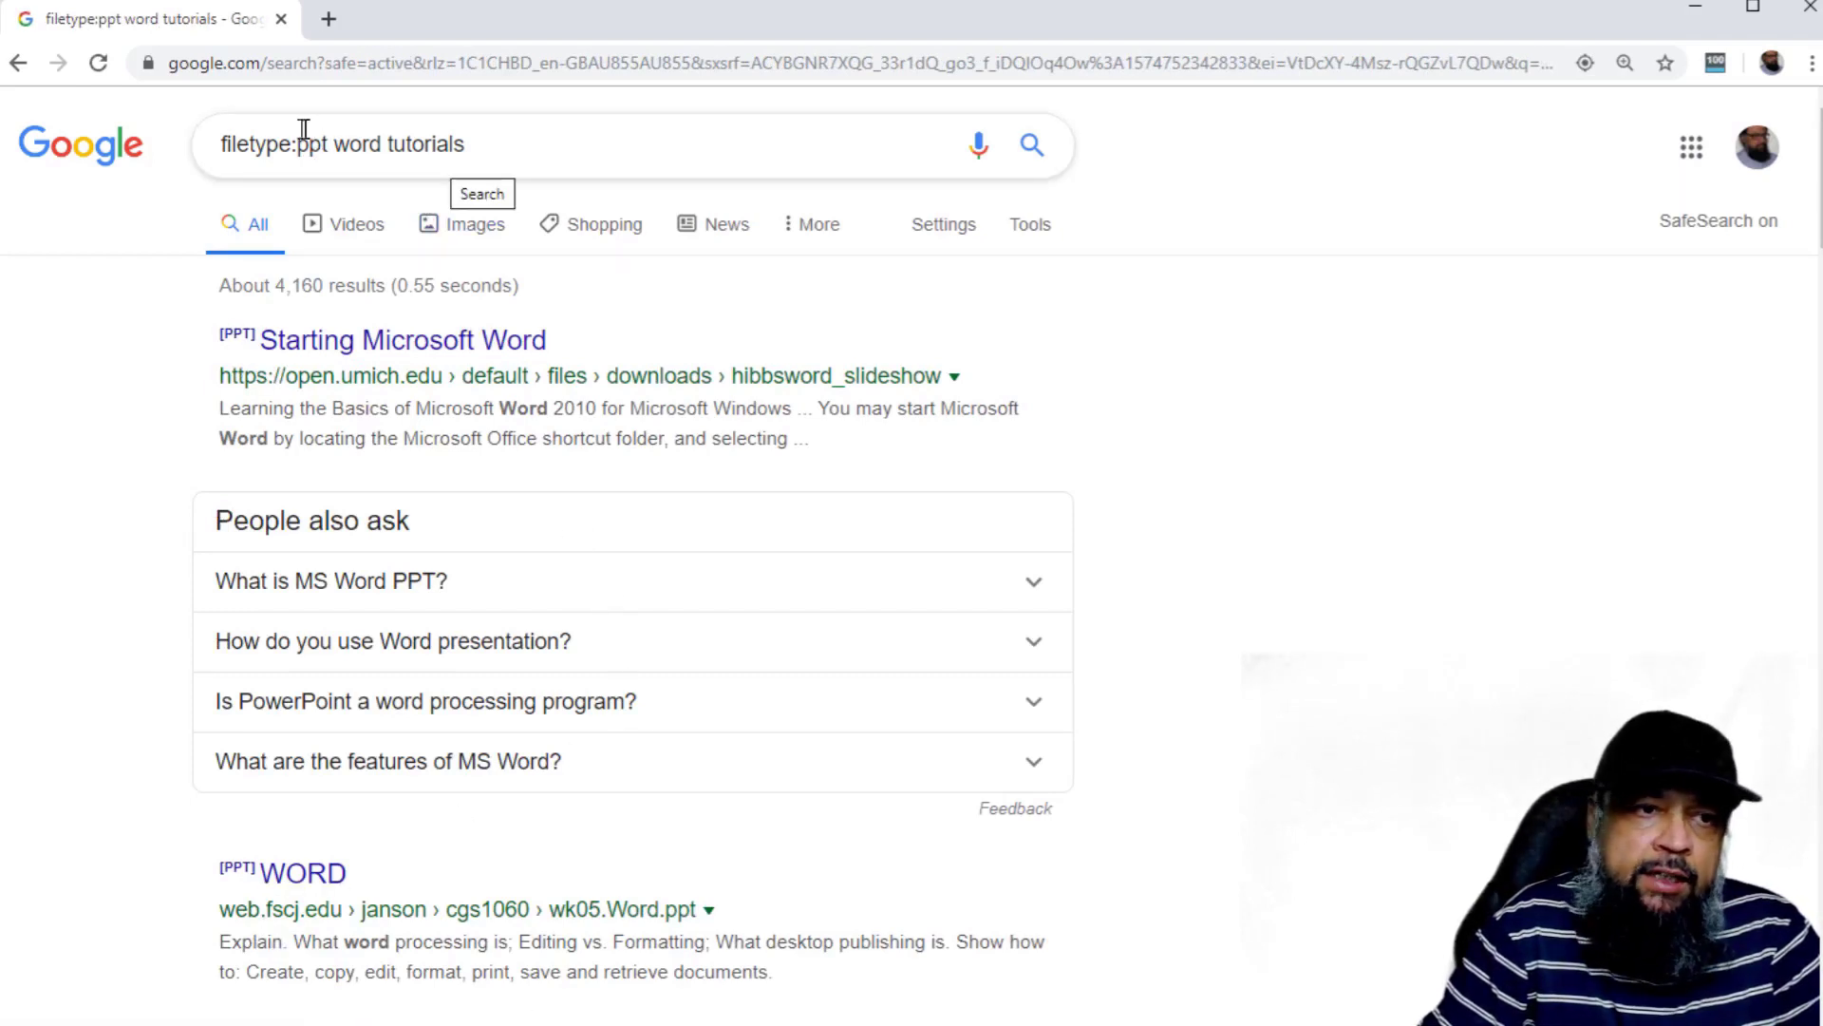
- Replace the search query with "76% of 976" and run it to calculate the percentage
{"action": "triple_click", "coordinate": [522, 144]}
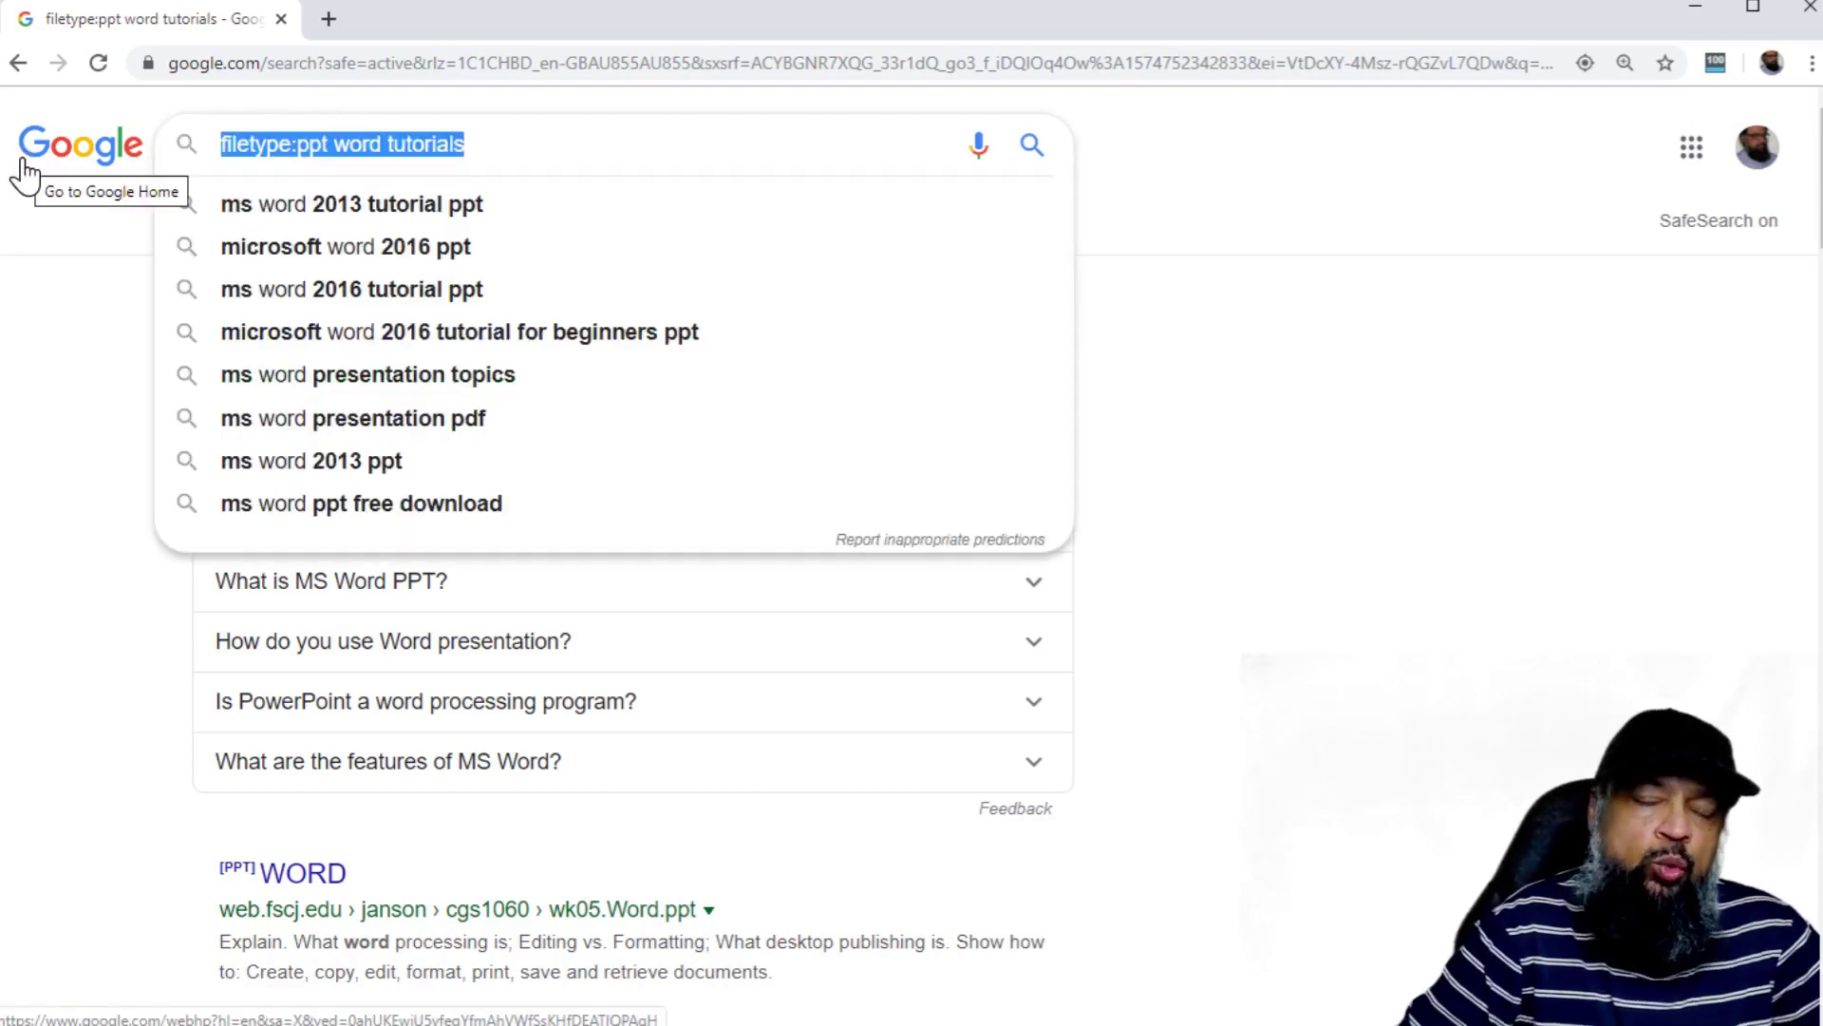
{"action": "type", "text": "76"}
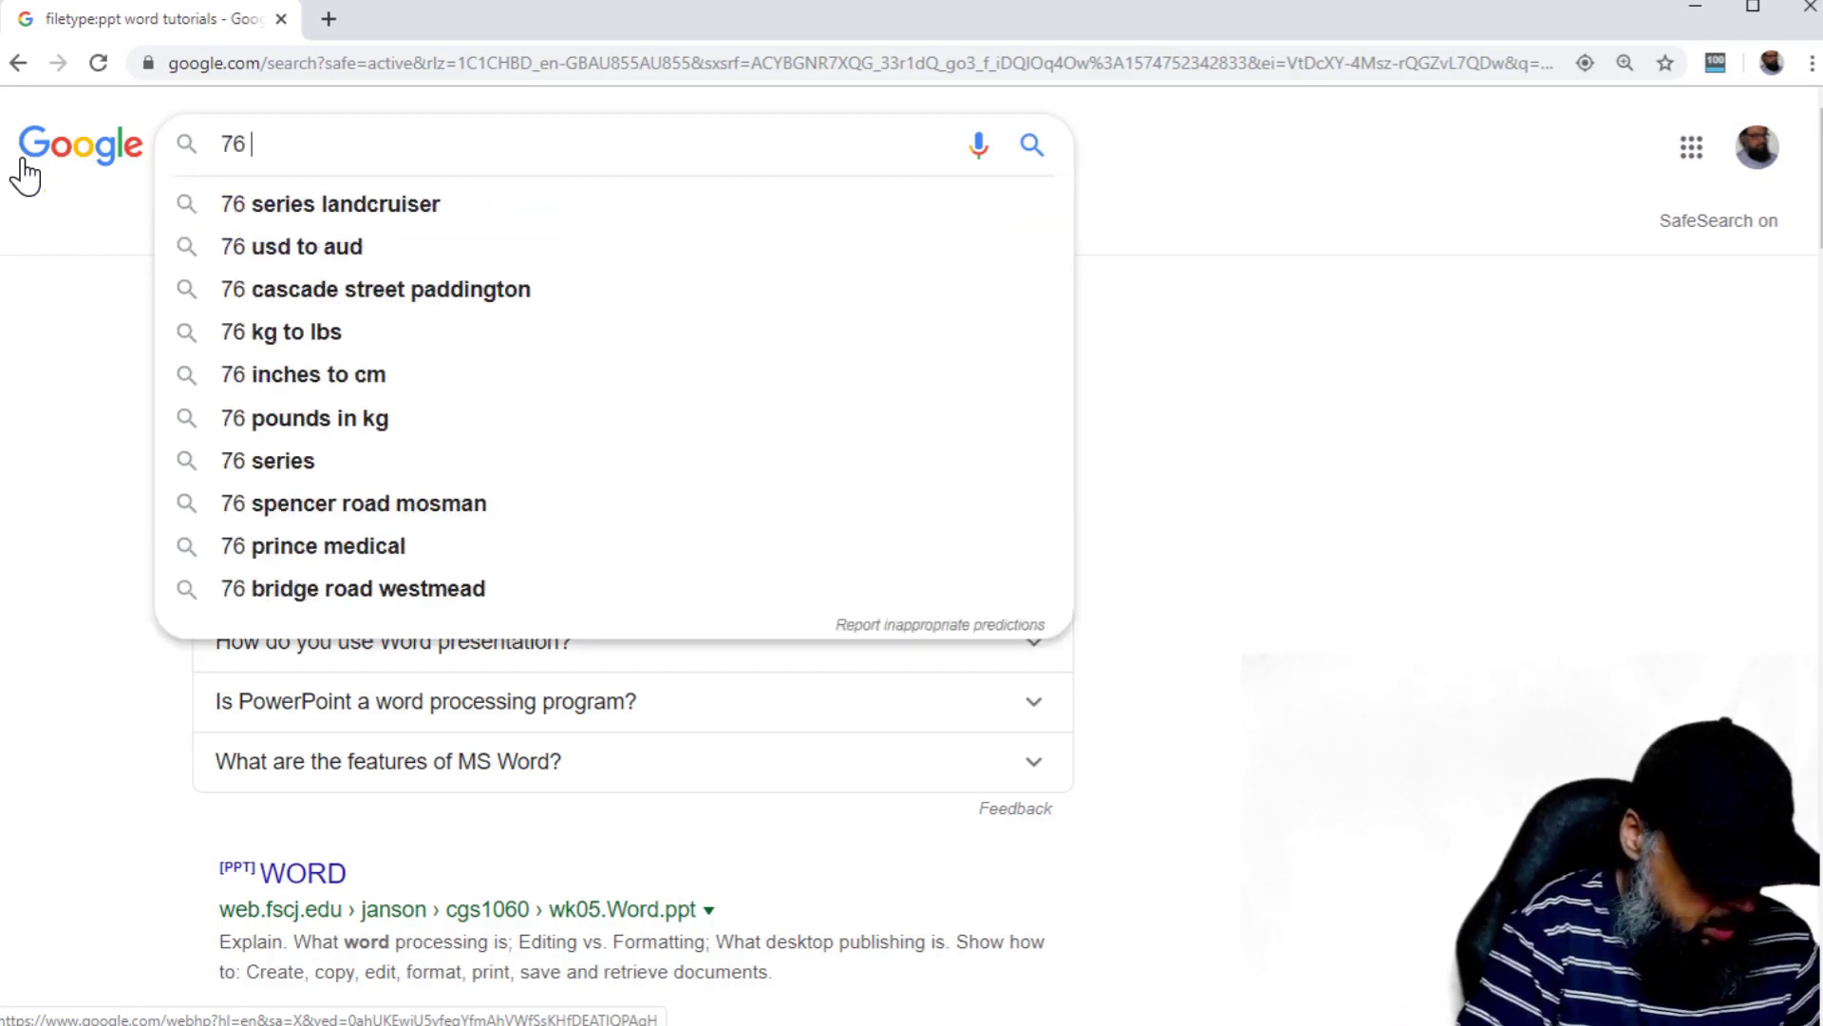
{"action": "key", "text": "BackSpace"}
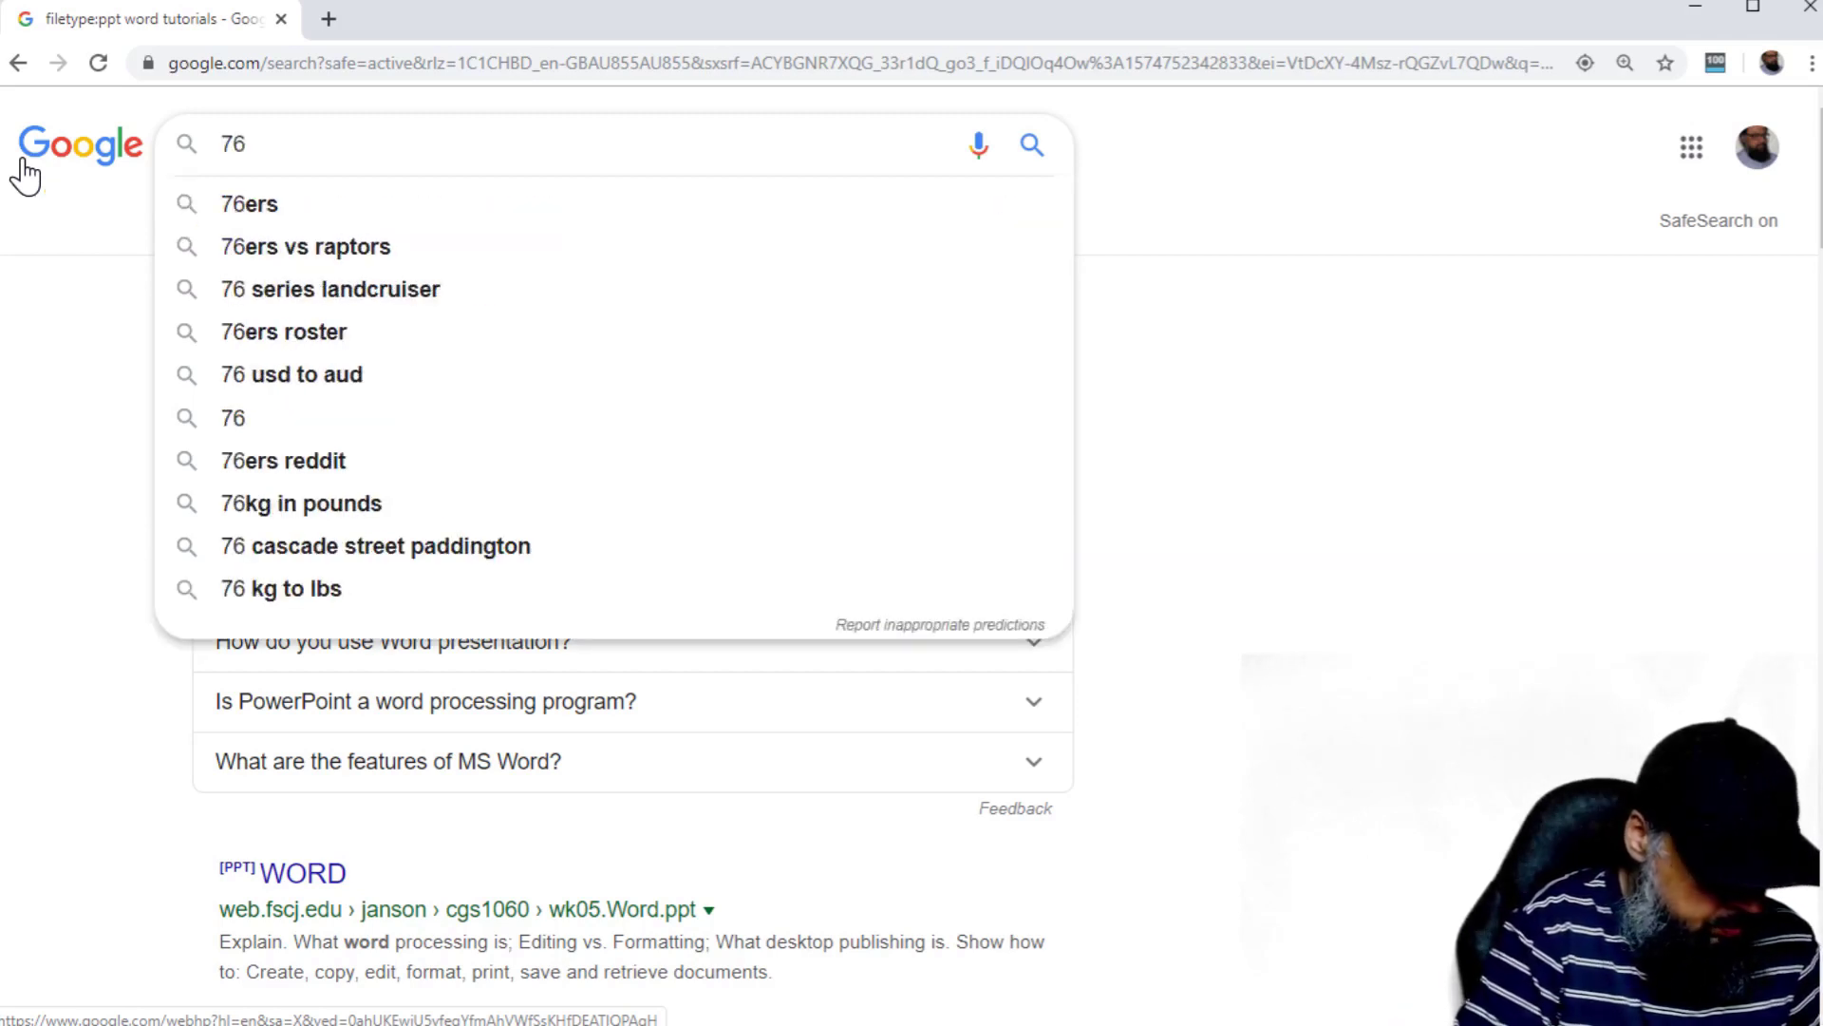
{"action": "type", "text": "% "}
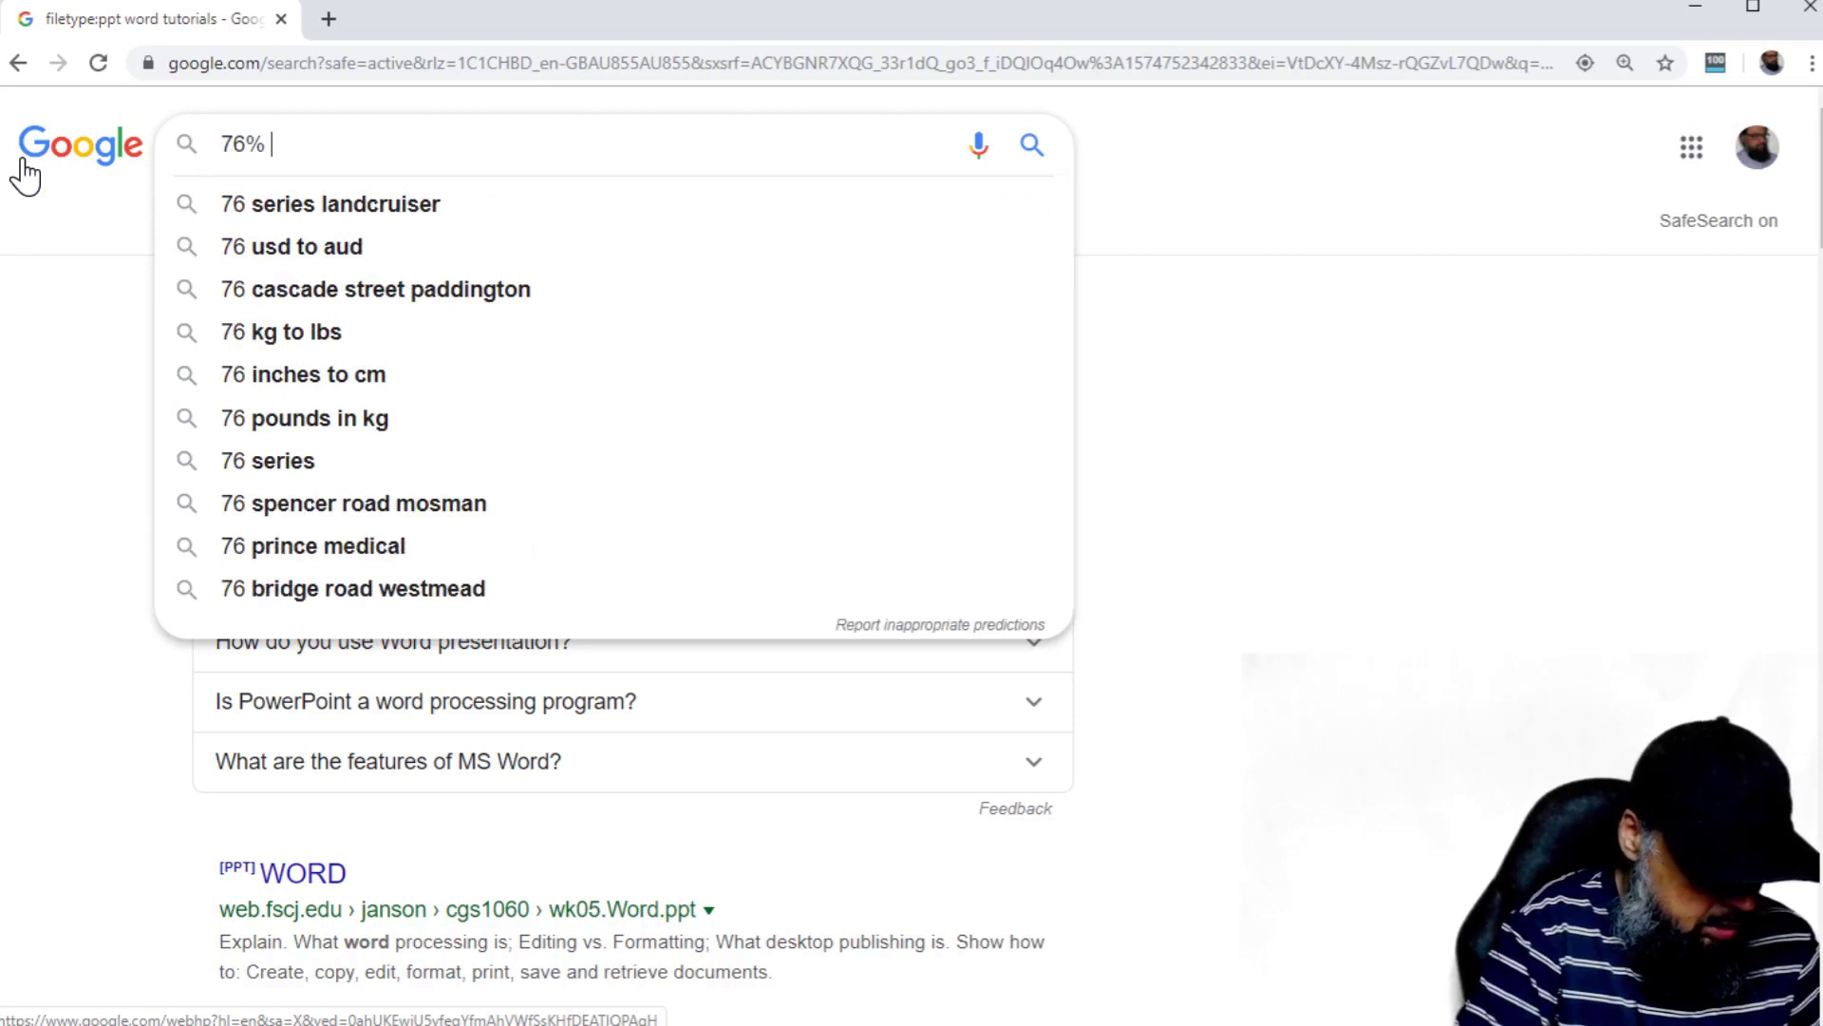
{"action": "type", "text": "of 976"}
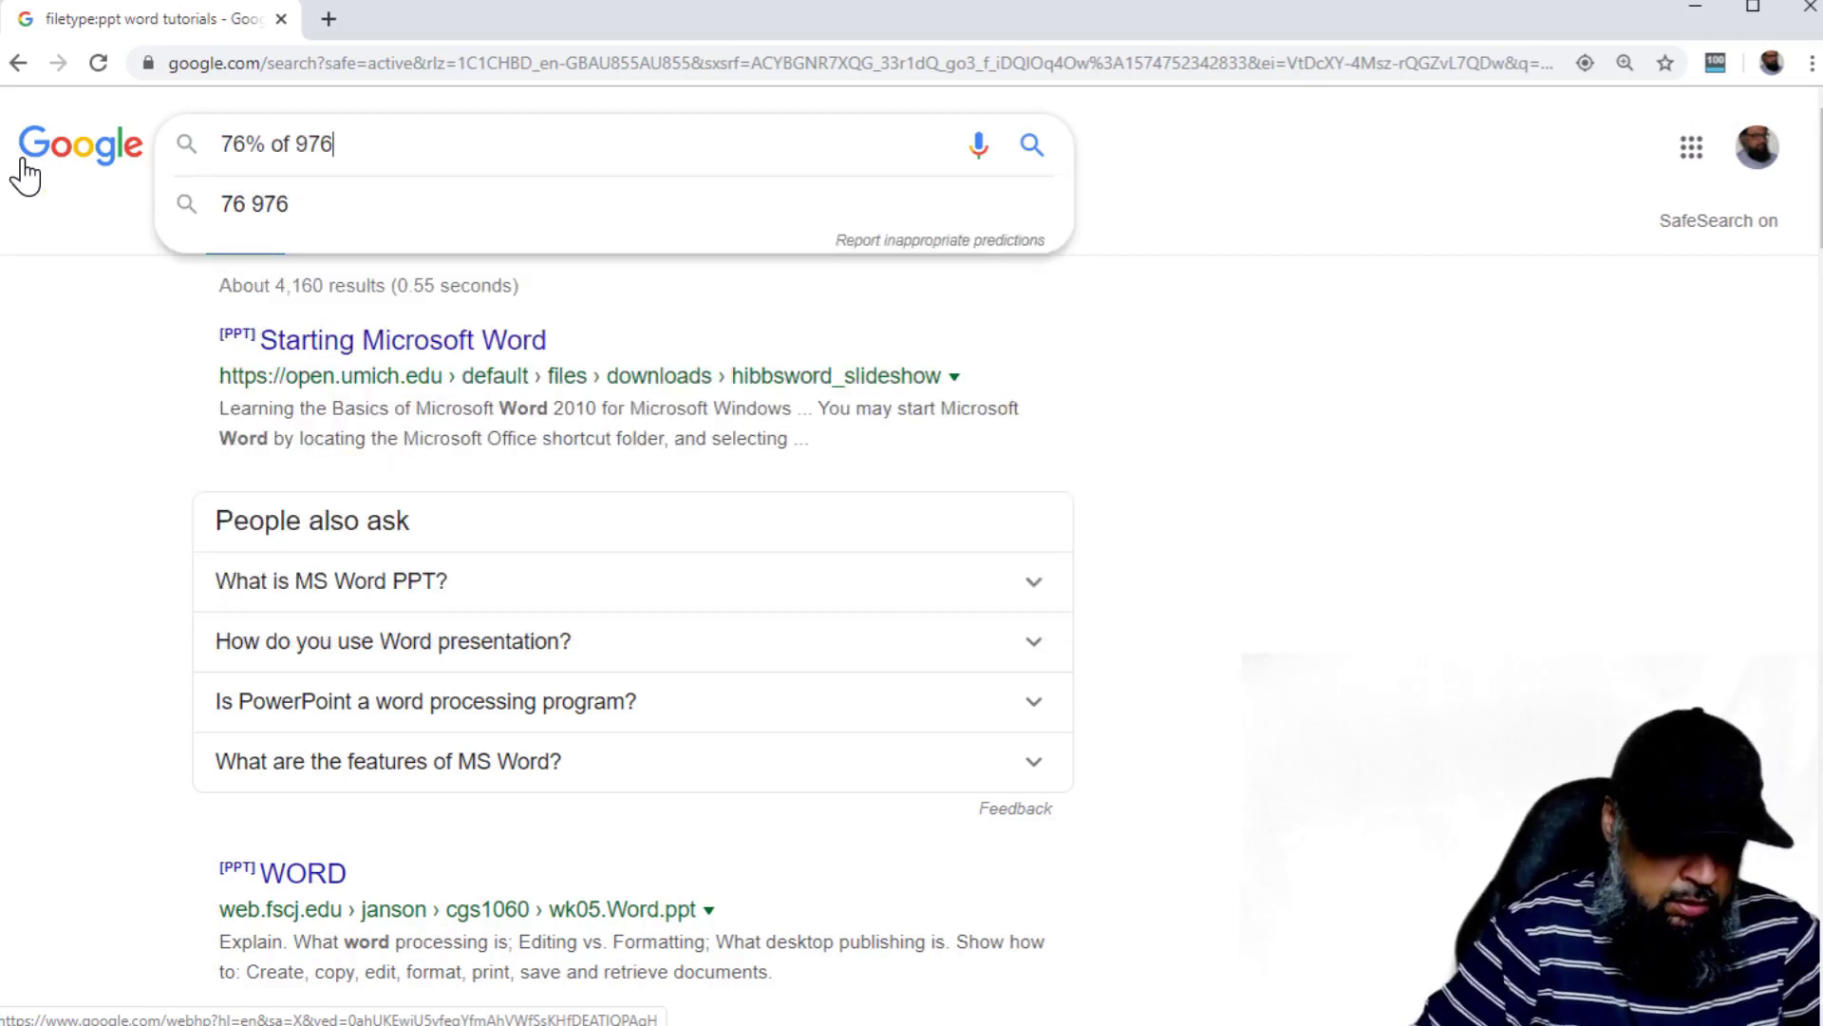
{"action": "key", "text": "Return"}
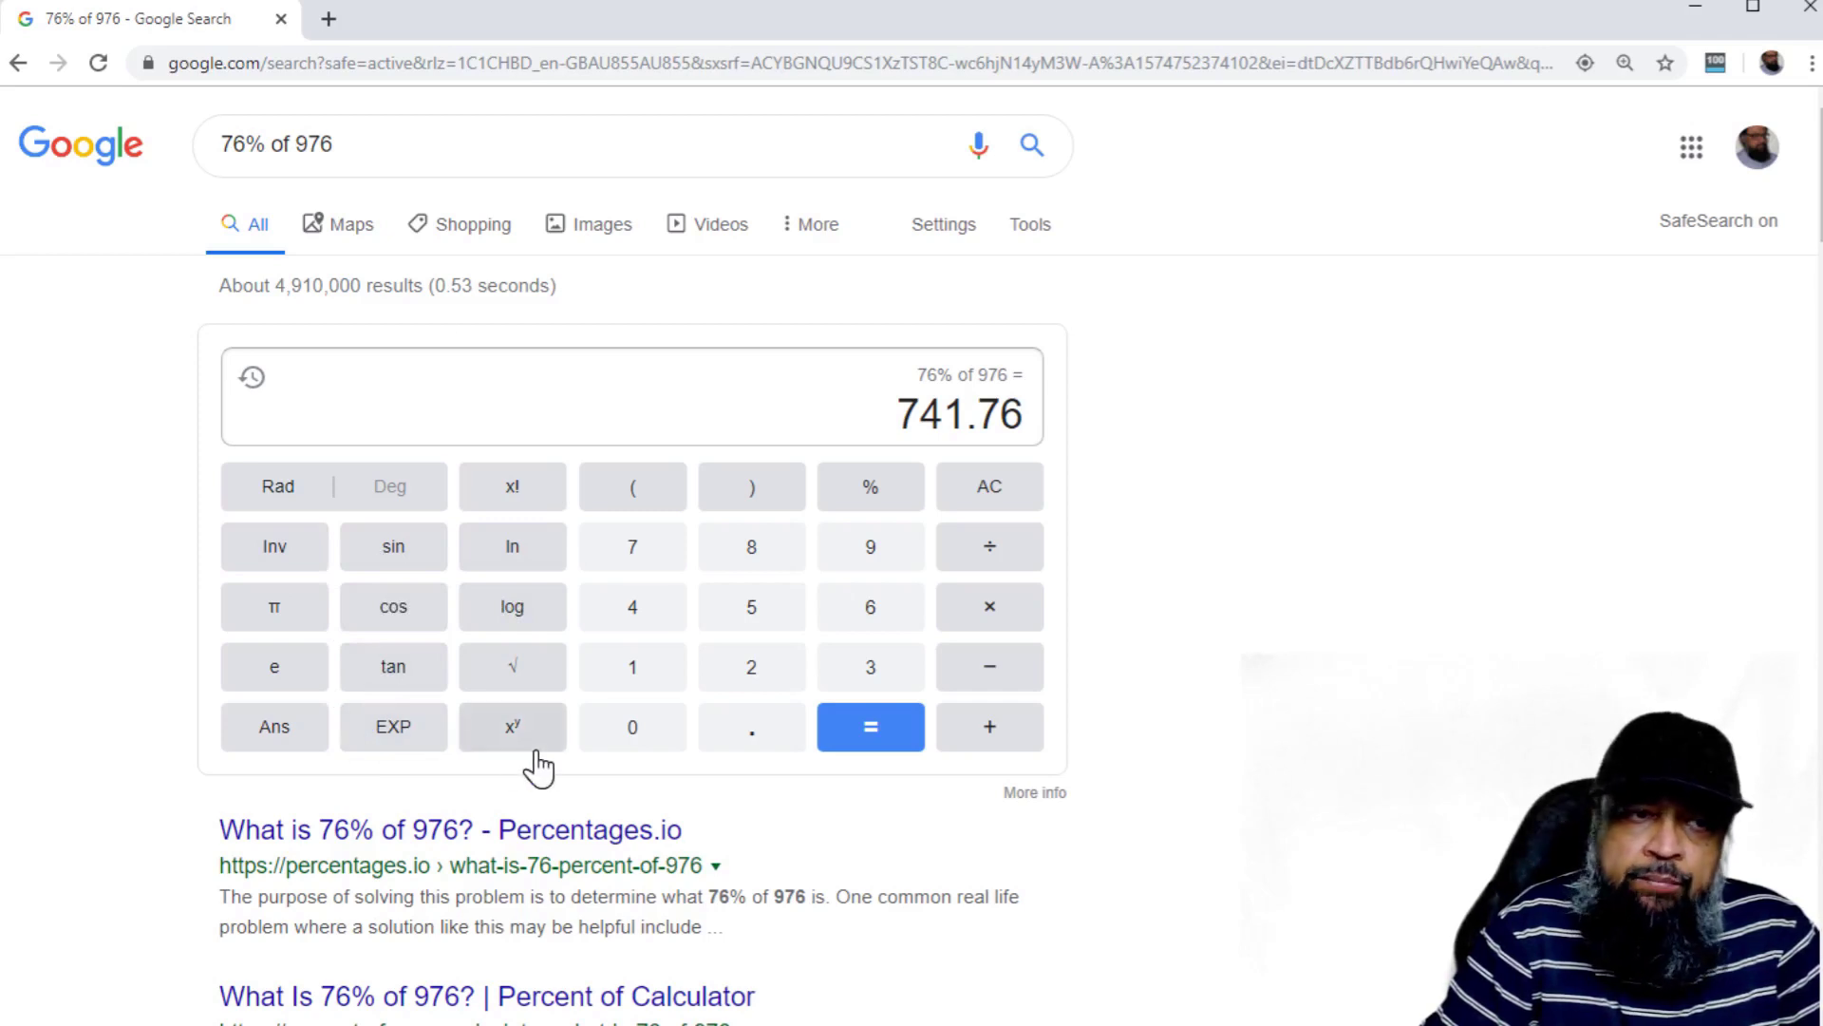
- Replace the search query with "solve trianngle" and run it to bring up the triangle calculator
{"action": "left_click_drag", "start_coordinate": [335, 144], "coordinate": [71, 197]}
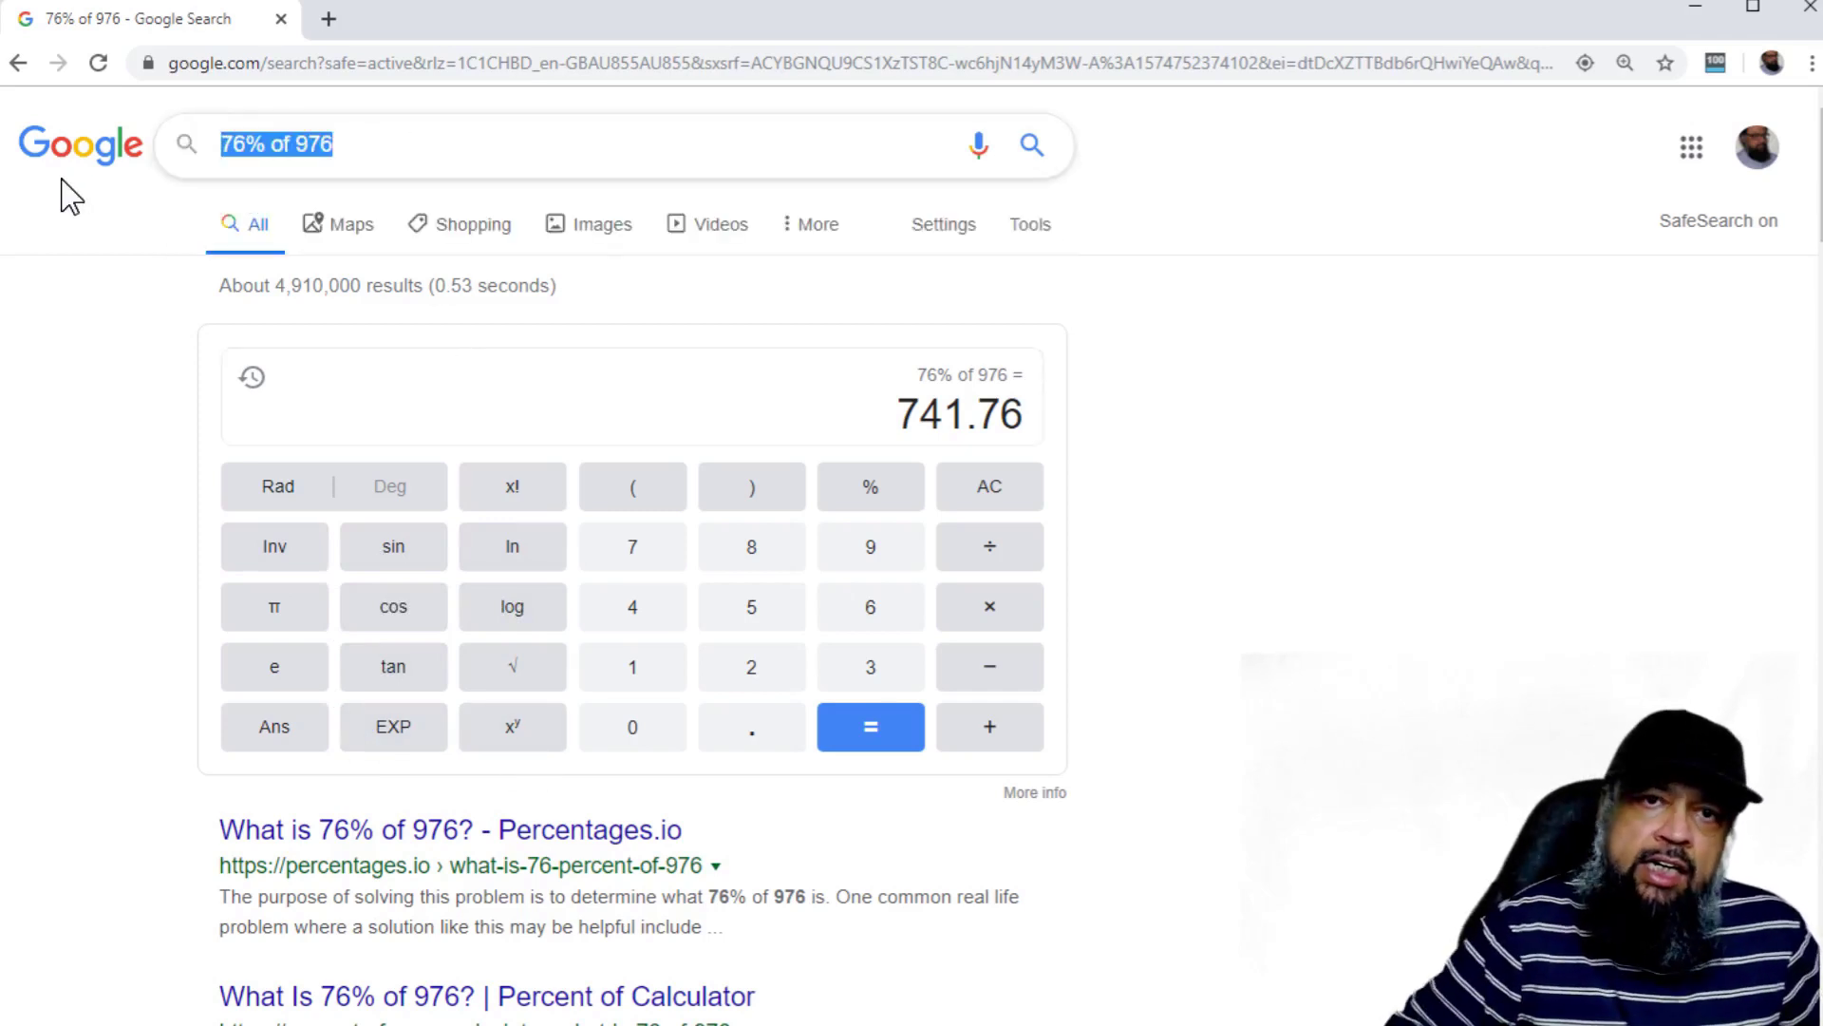
{"action": "type", "text": "so"}
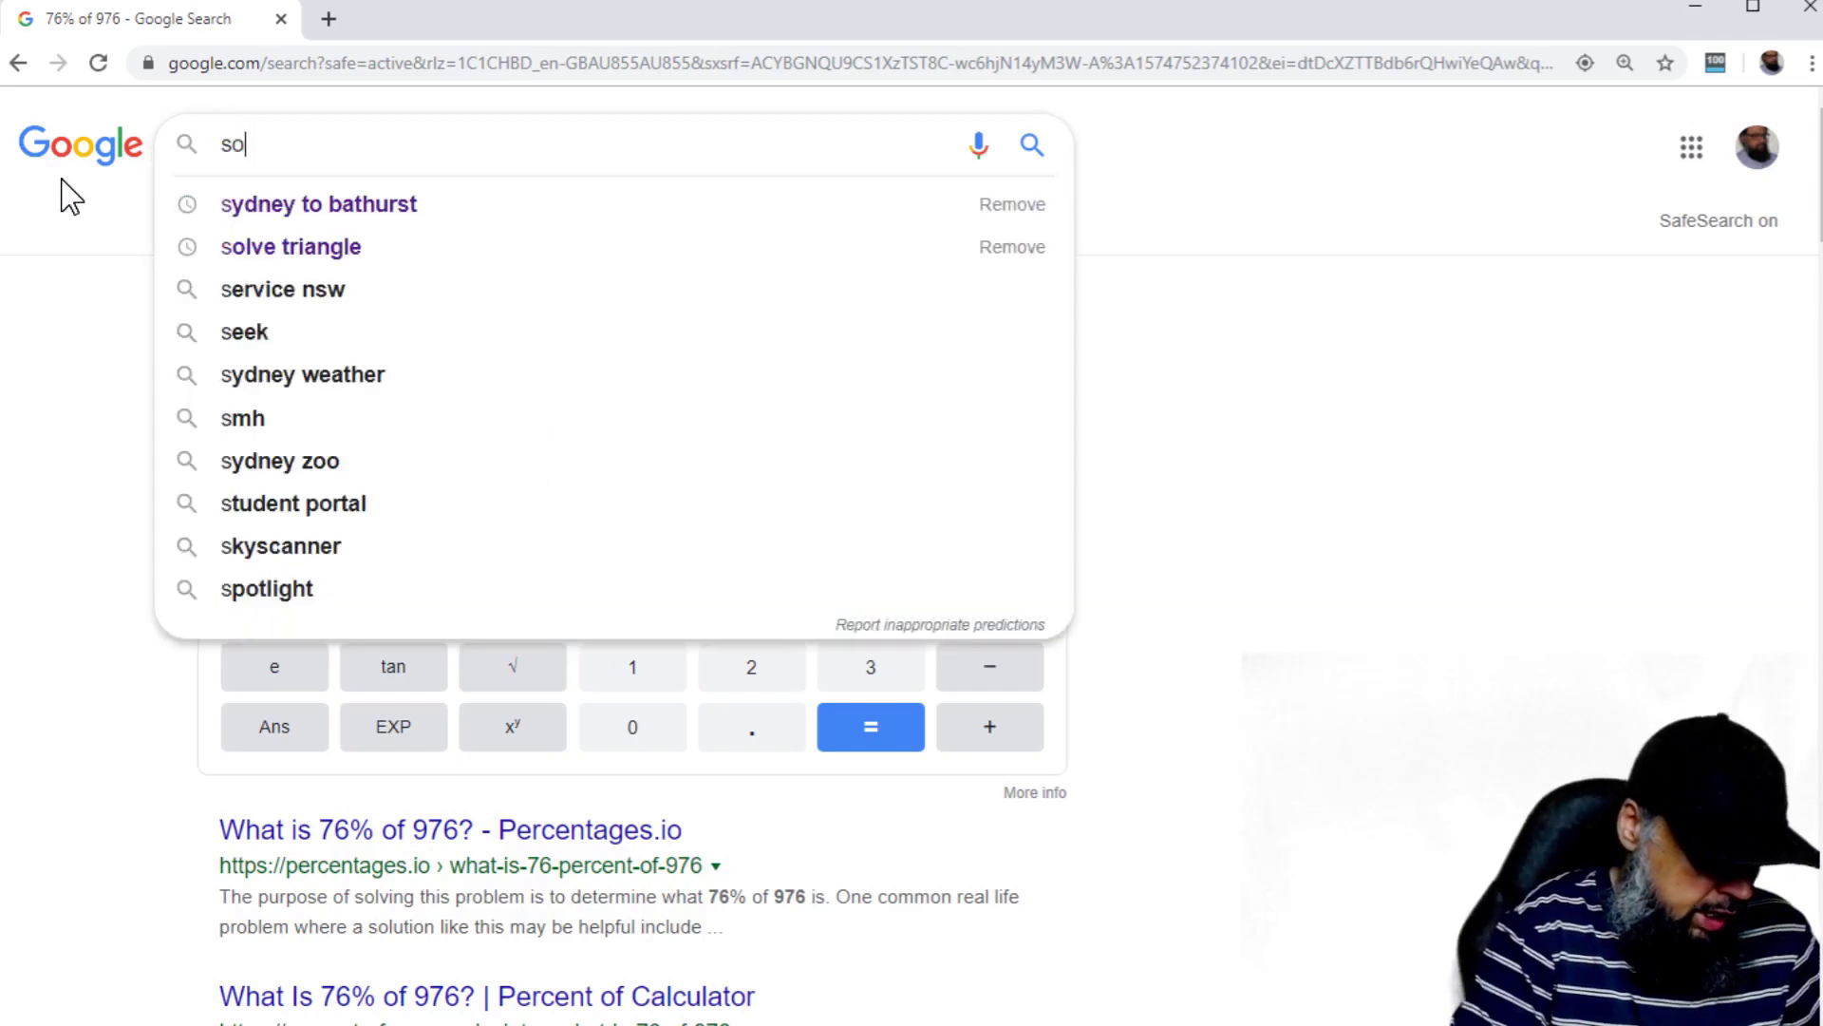
{"action": "type", "text": "lve tri"}
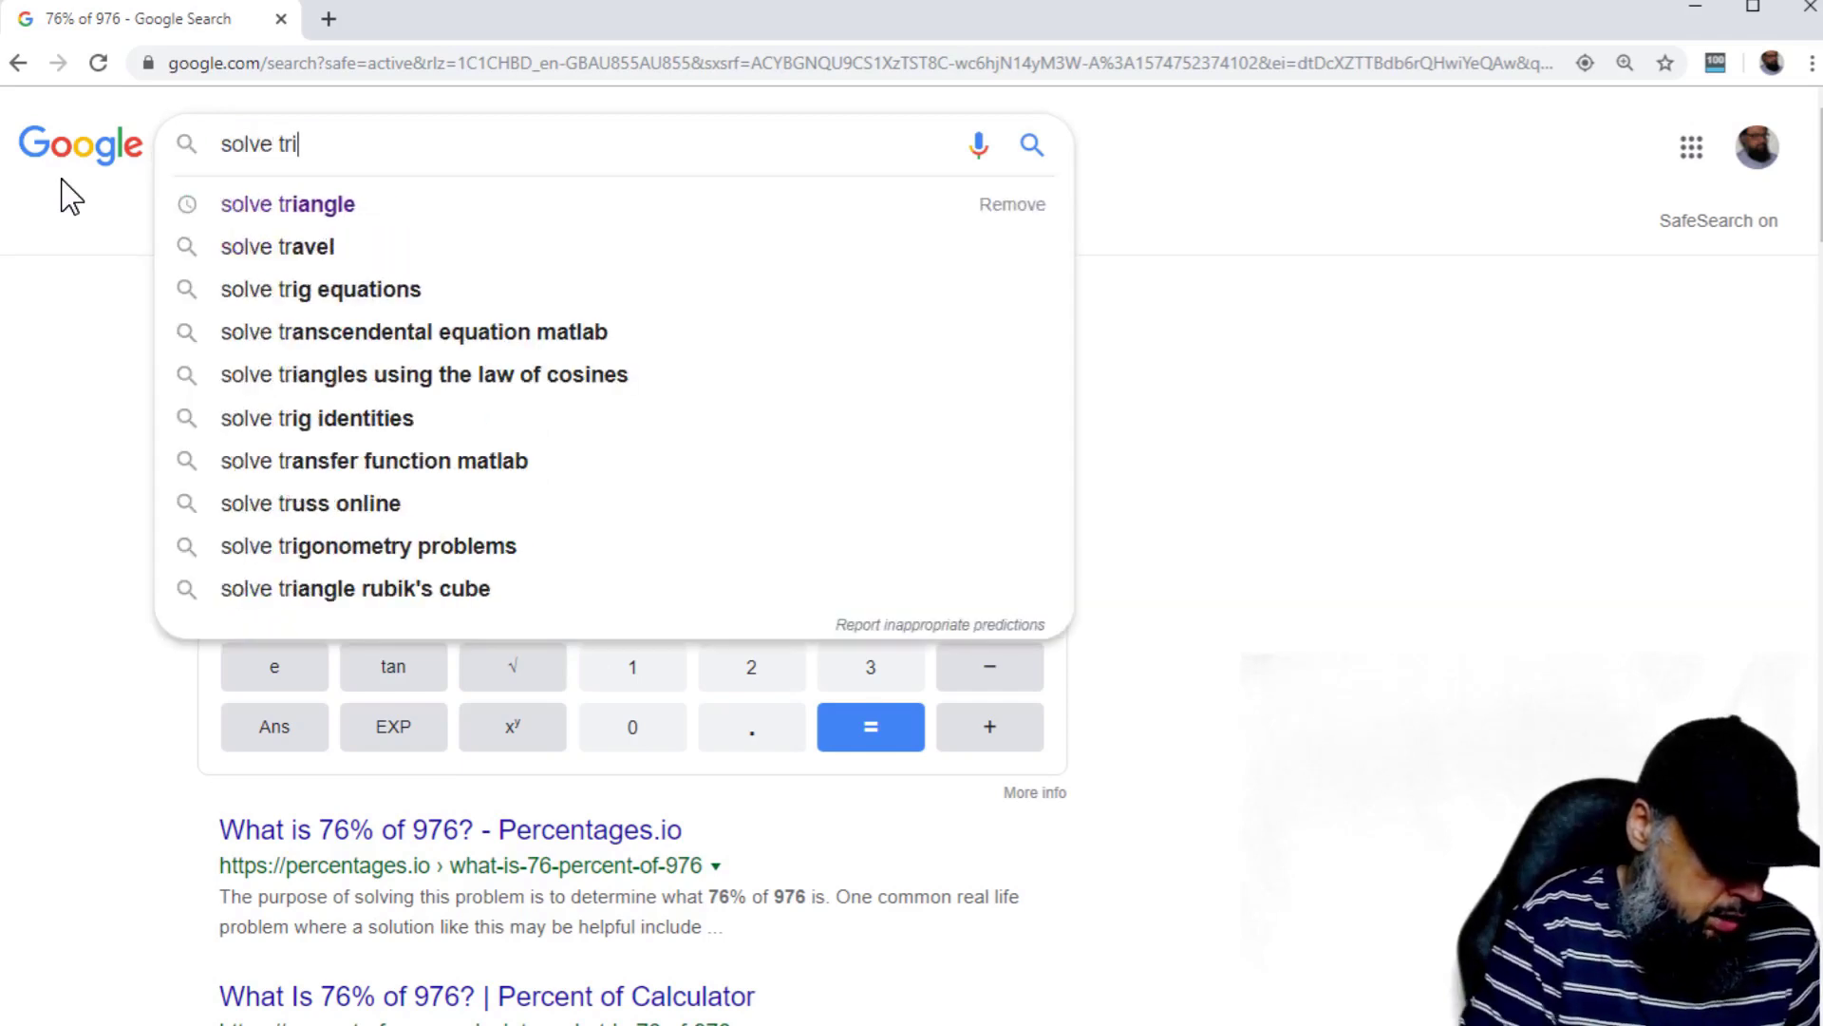
{"action": "type", "text": "anngle"}
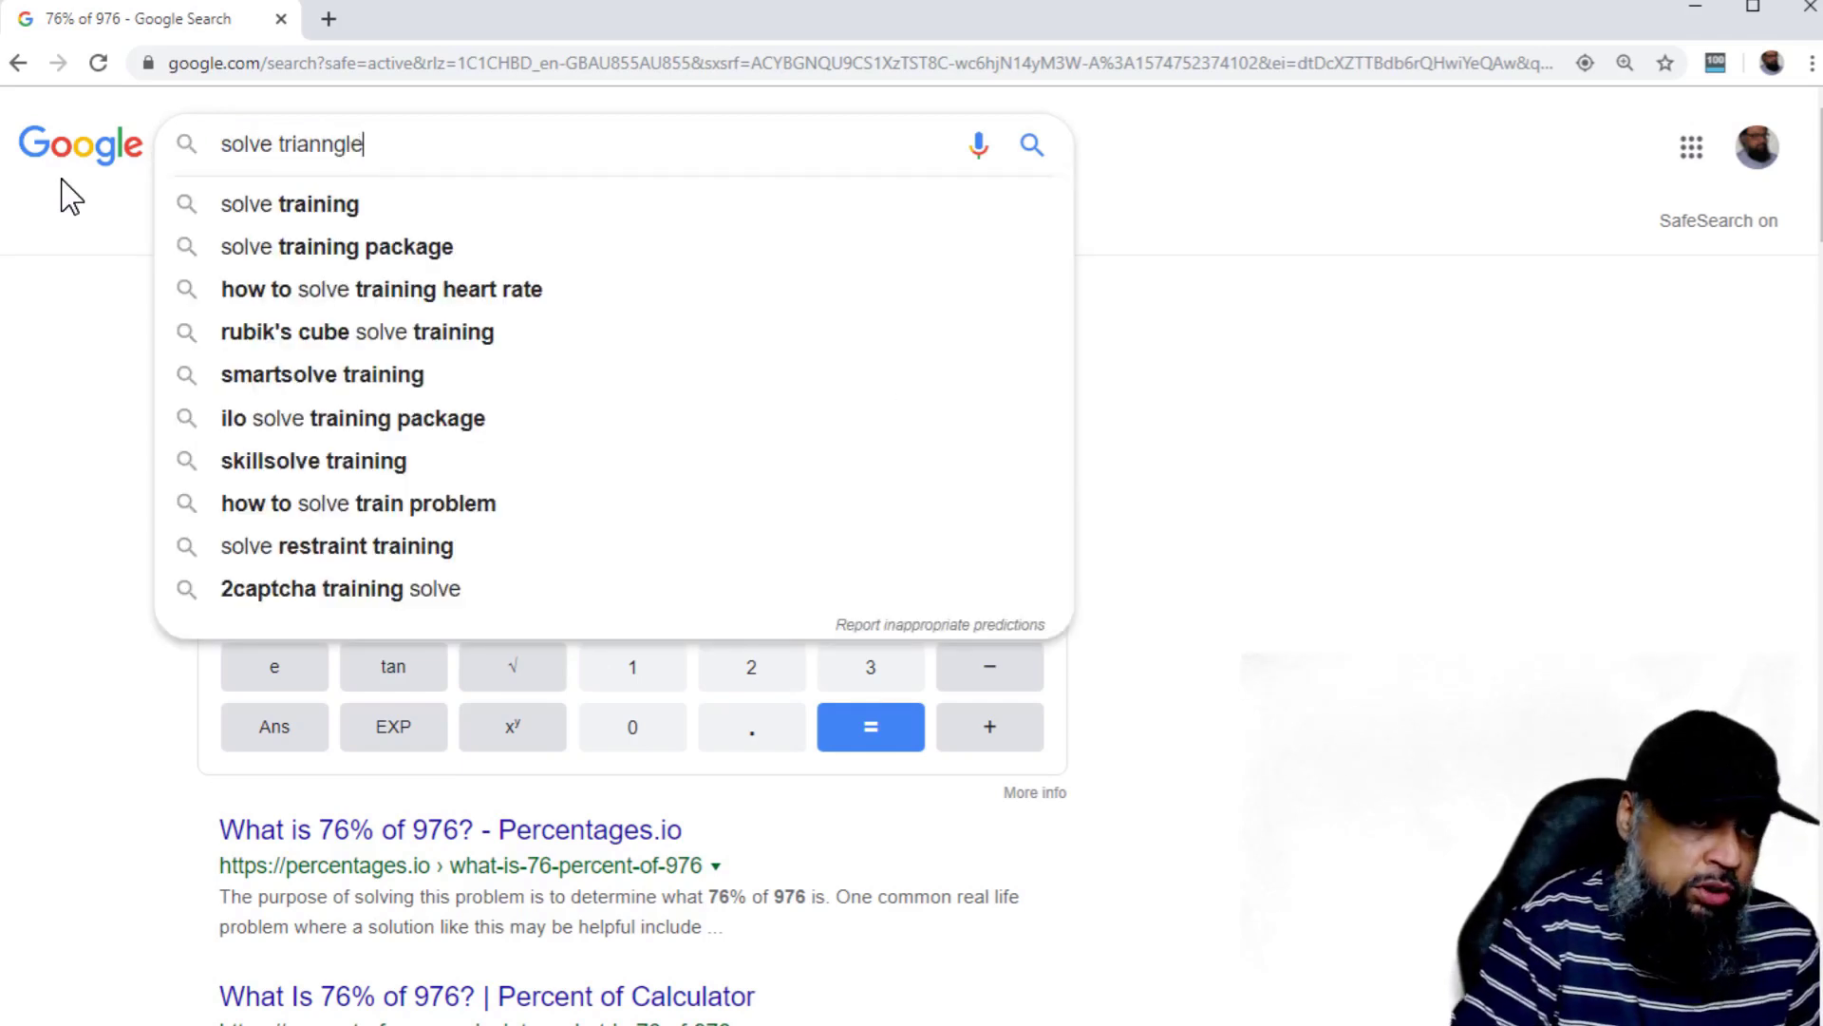
{"action": "key", "text": "Return"}
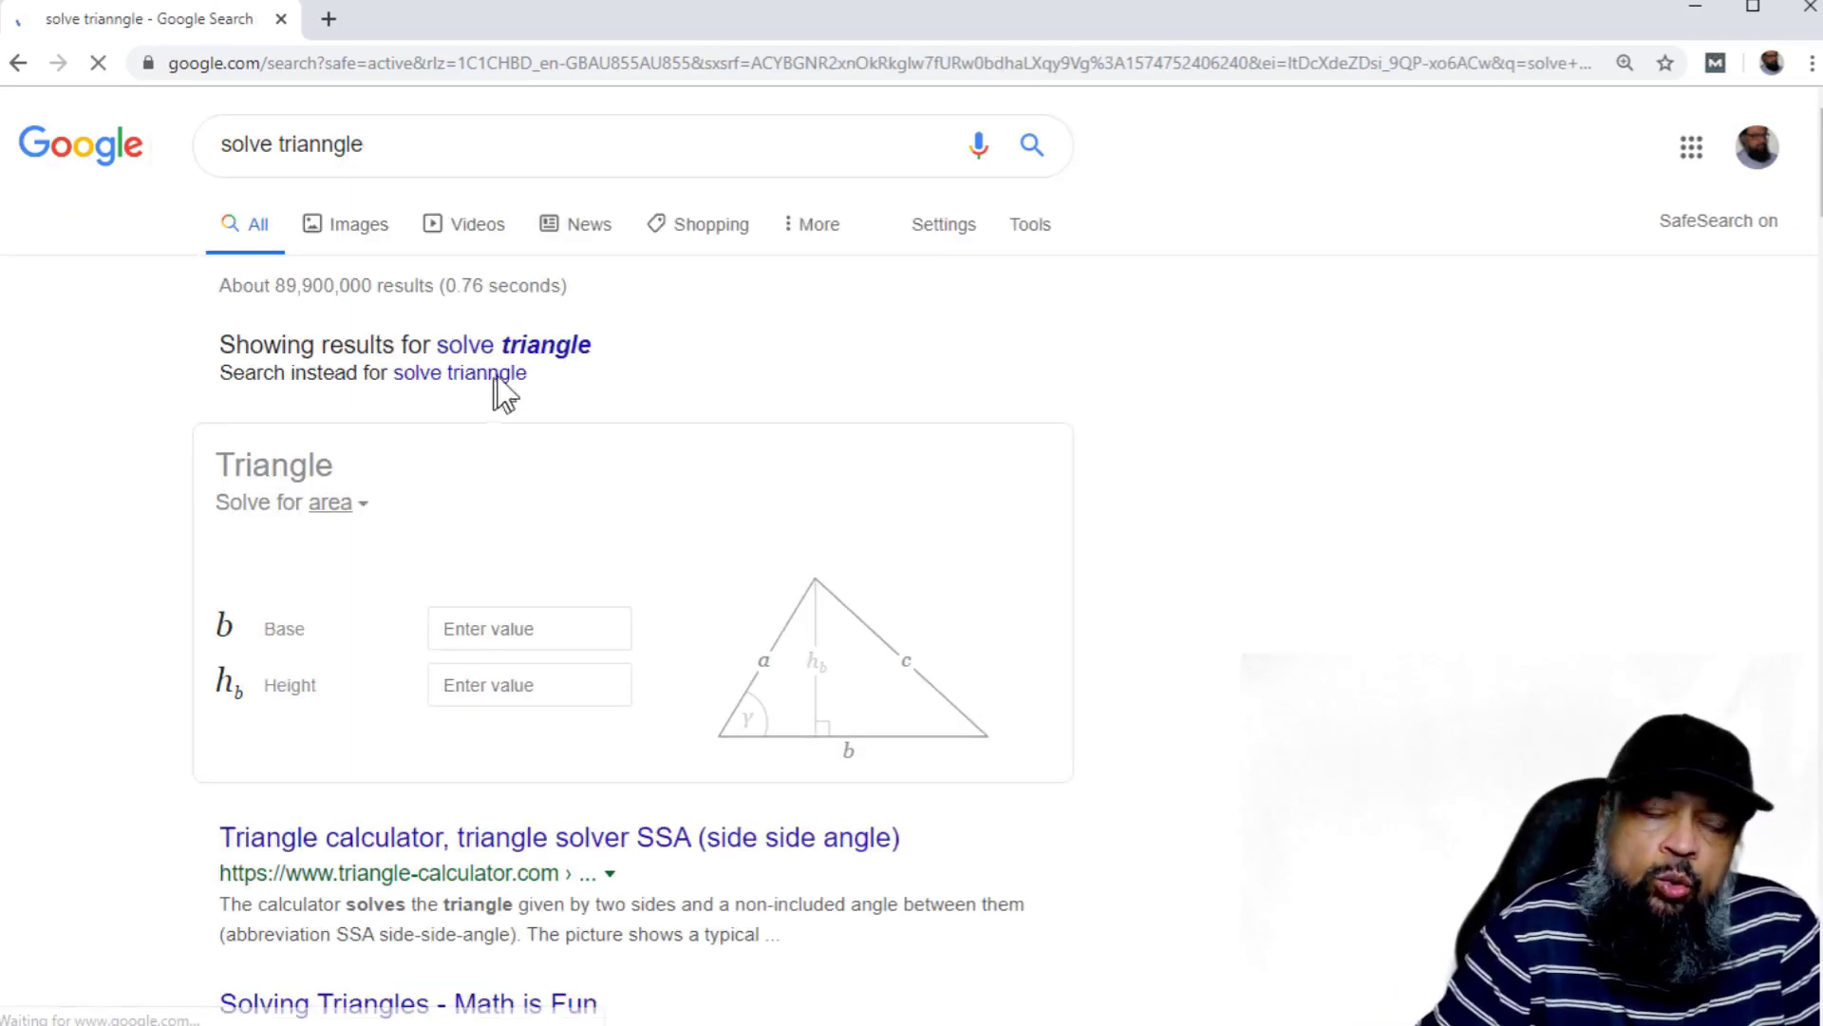
{"action": "left_click", "coordinate": [533, 353]}
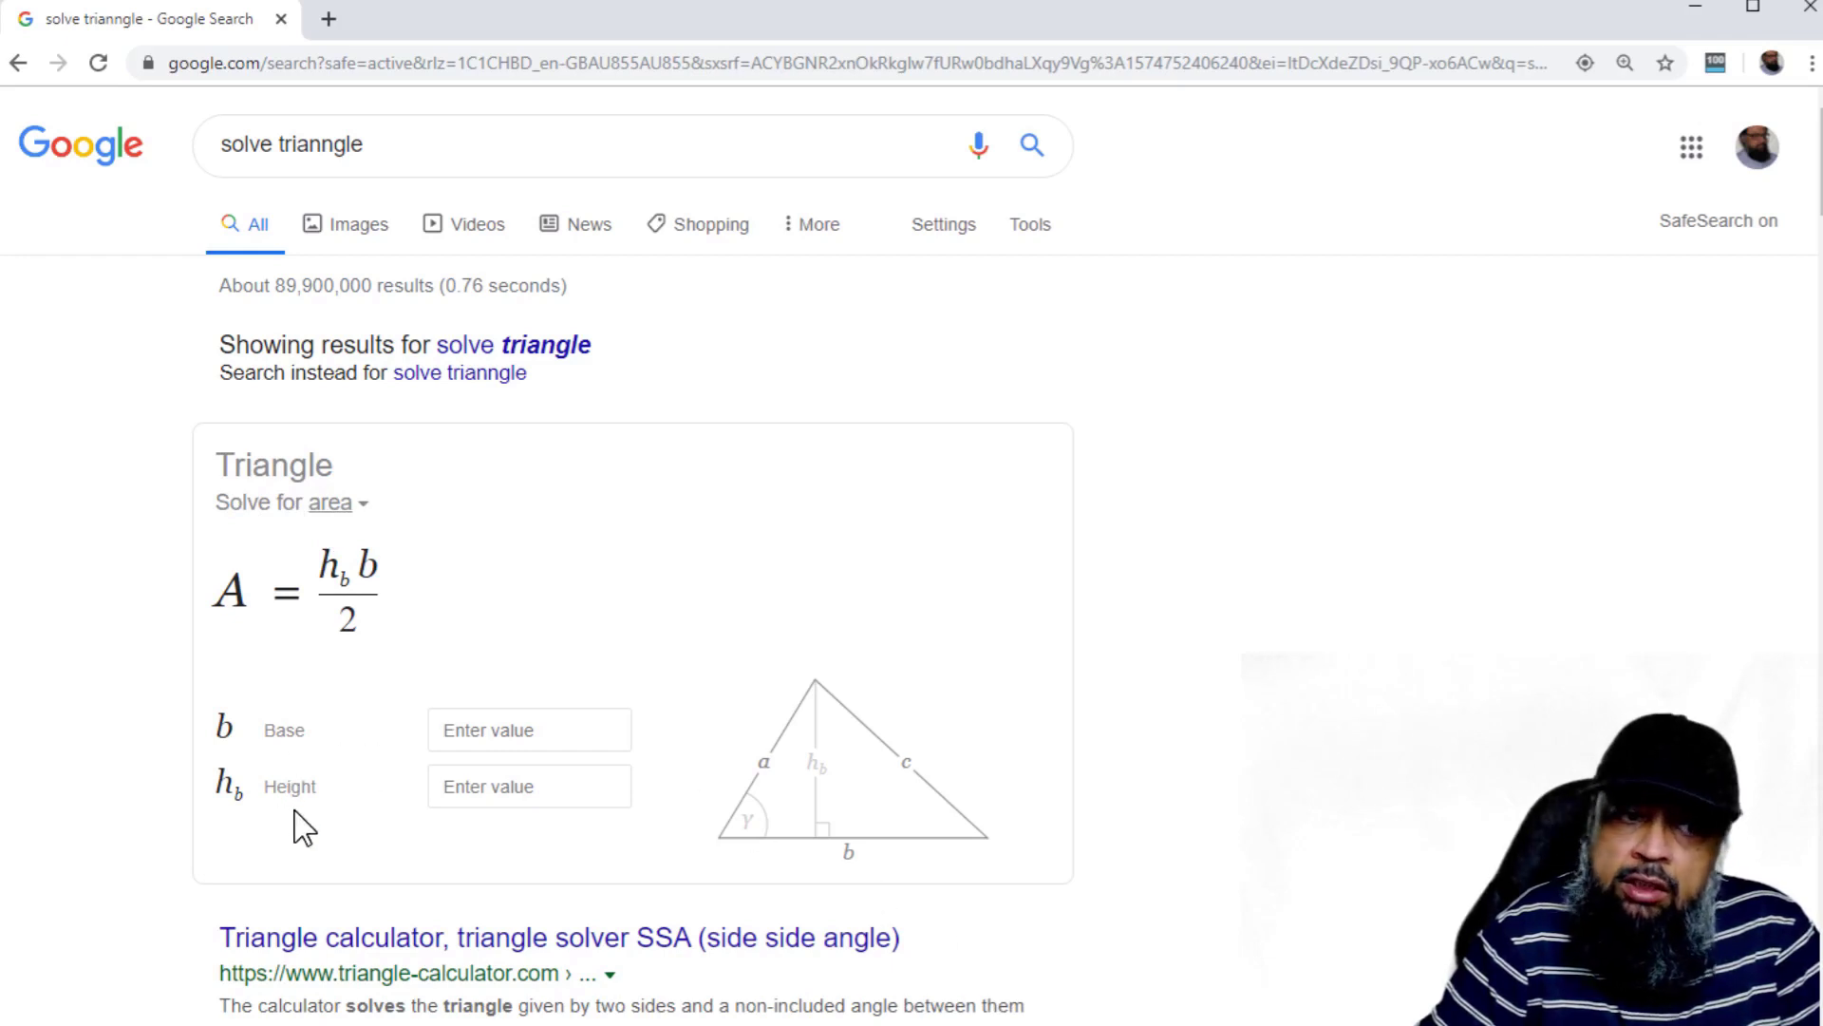
- Calculate the triangle's area with base 40 and height 10, and switch the calculator to solve for side (a)
{"action": "left_click", "coordinate": [505, 738]}
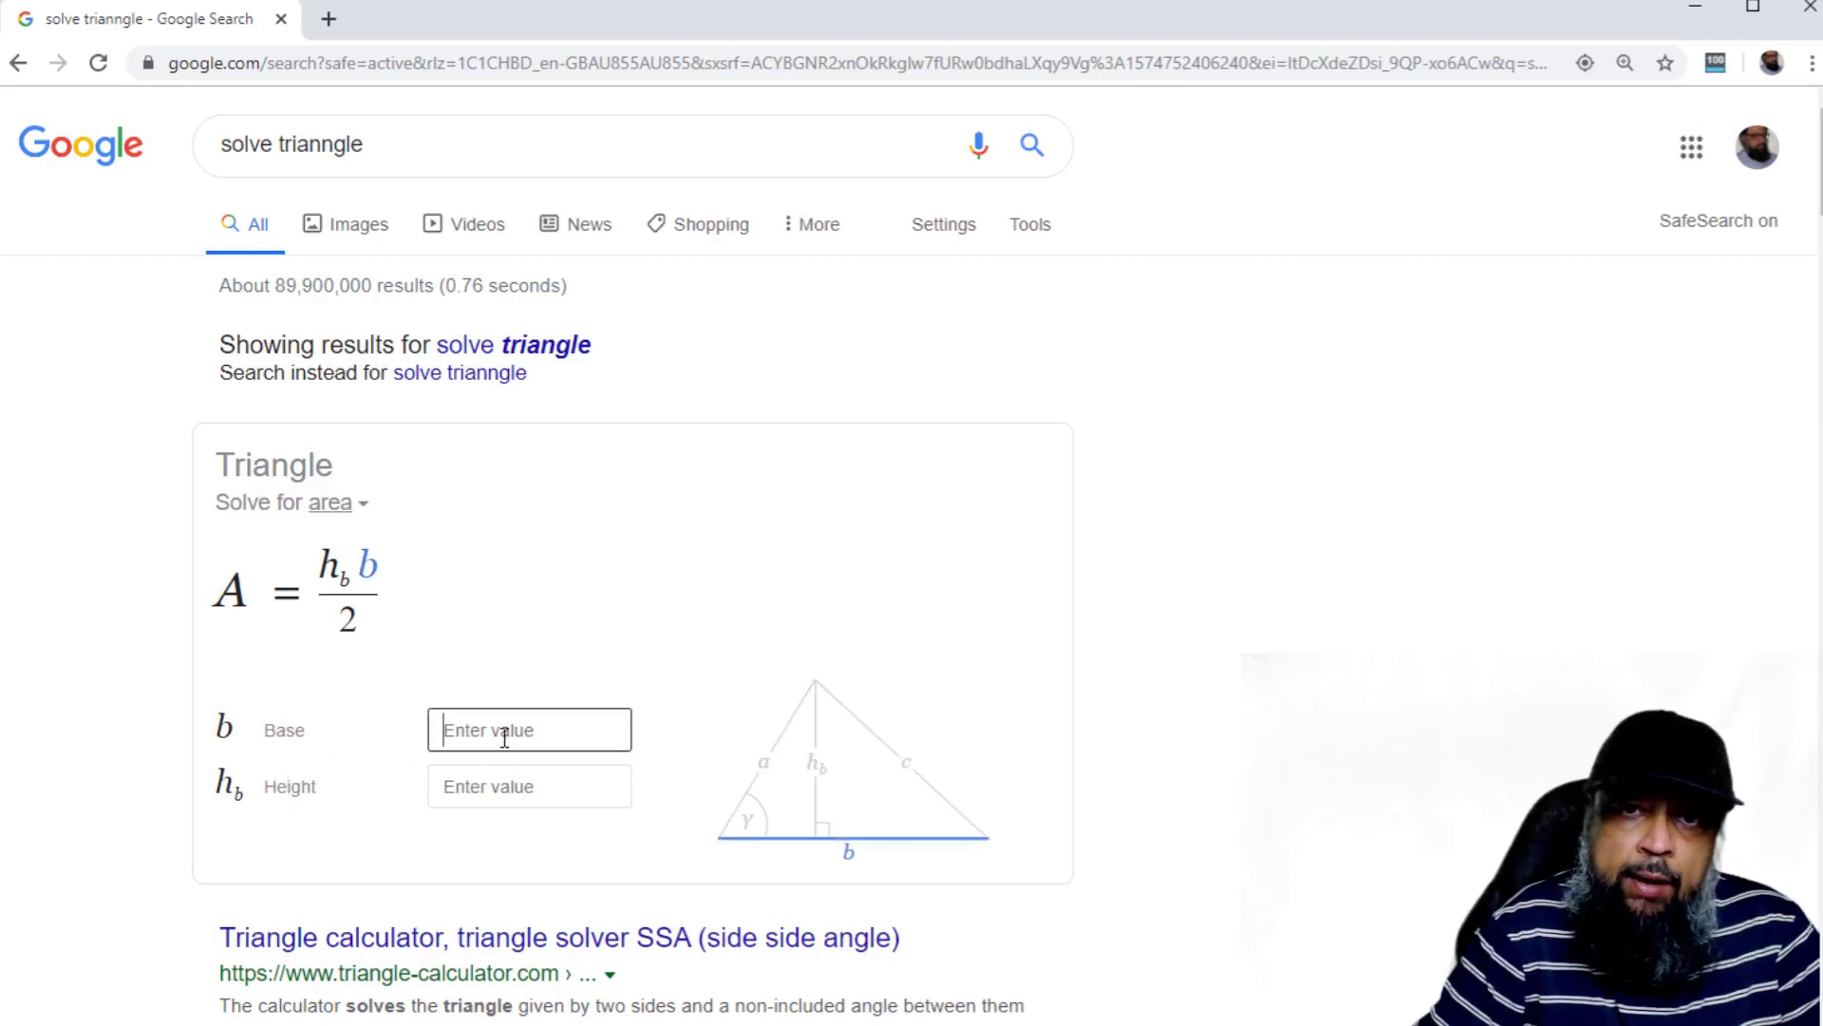
{"action": "type", "text": "40"}
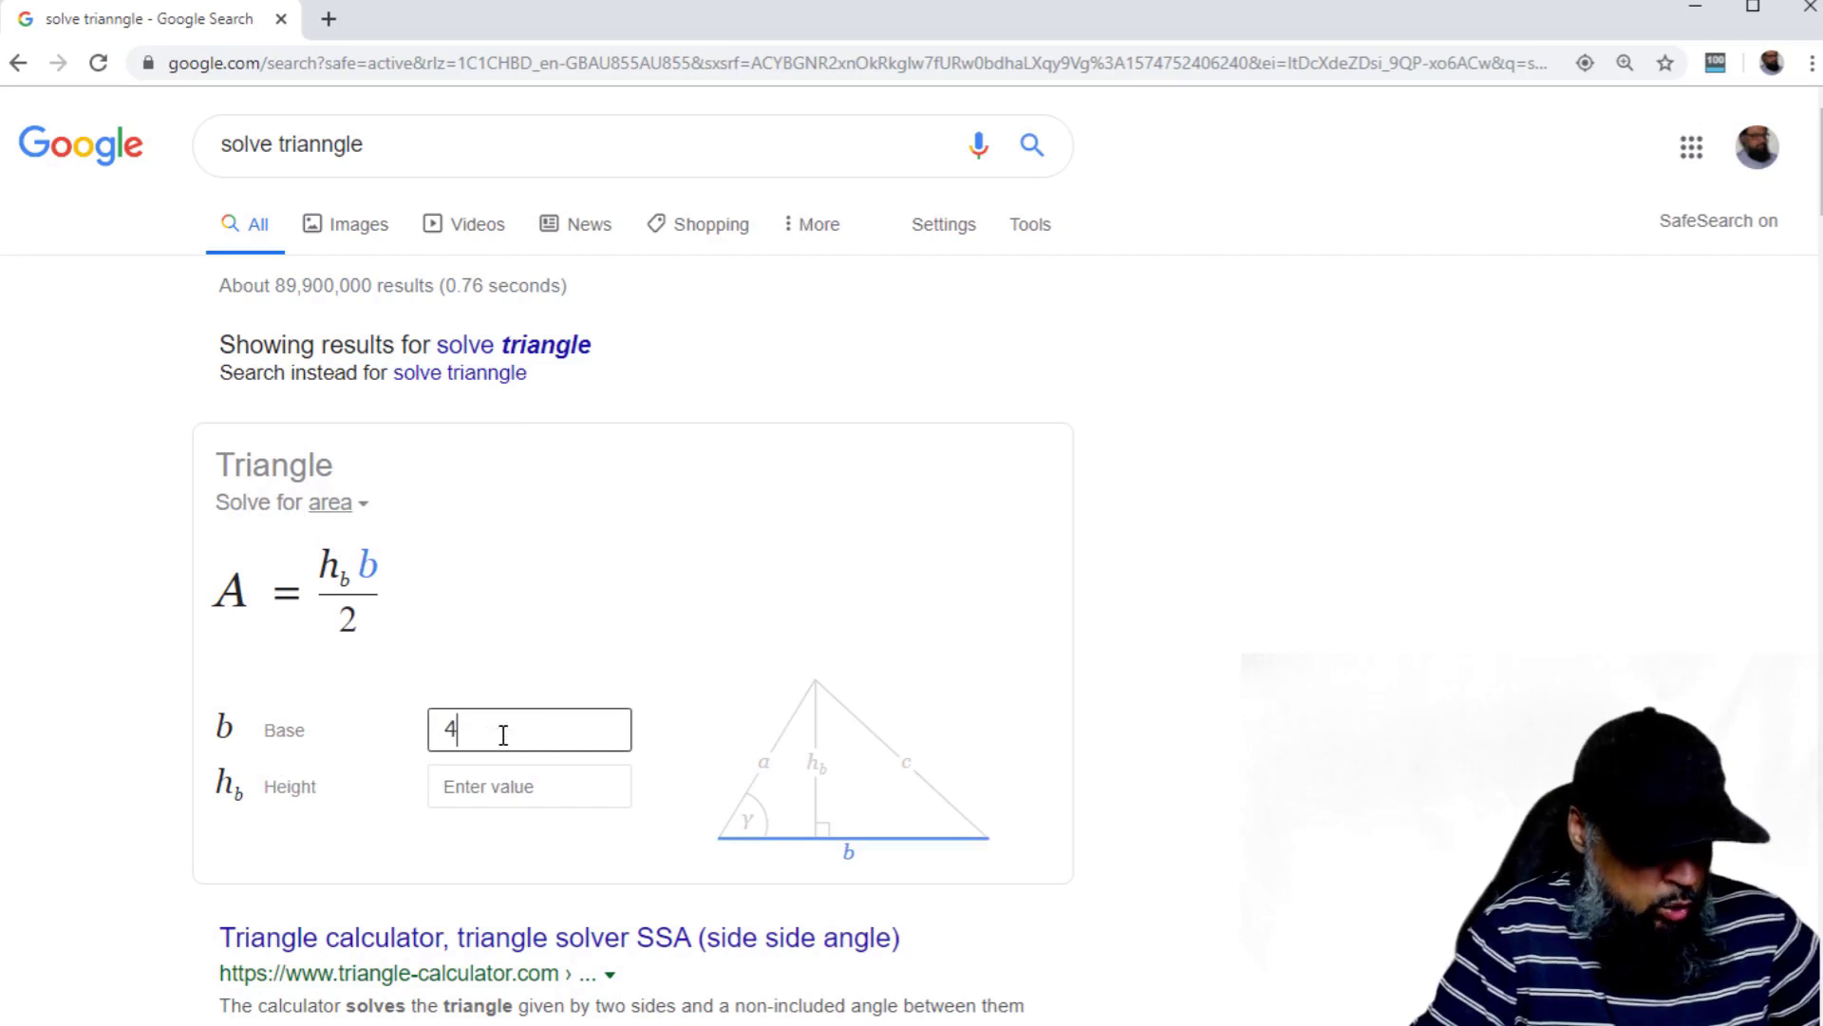
{"action": "left_click", "coordinate": [508, 791]}
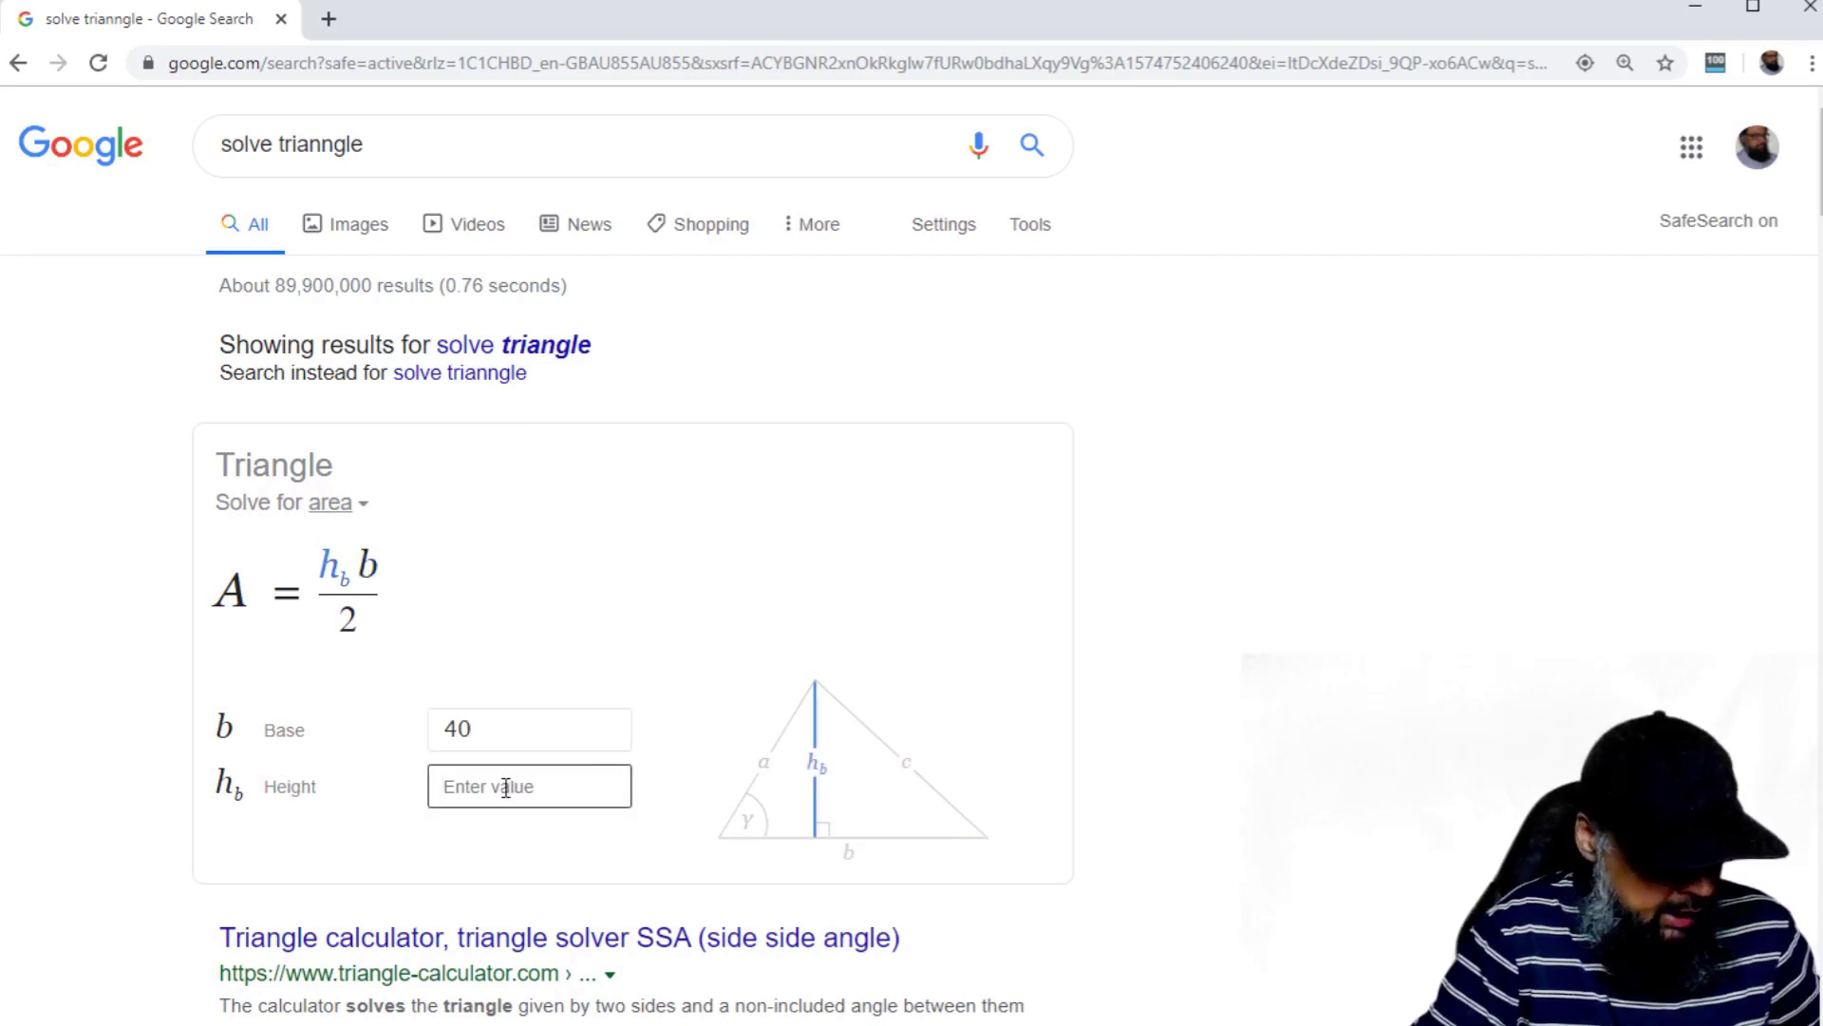
{"action": "type", "text": "10"}
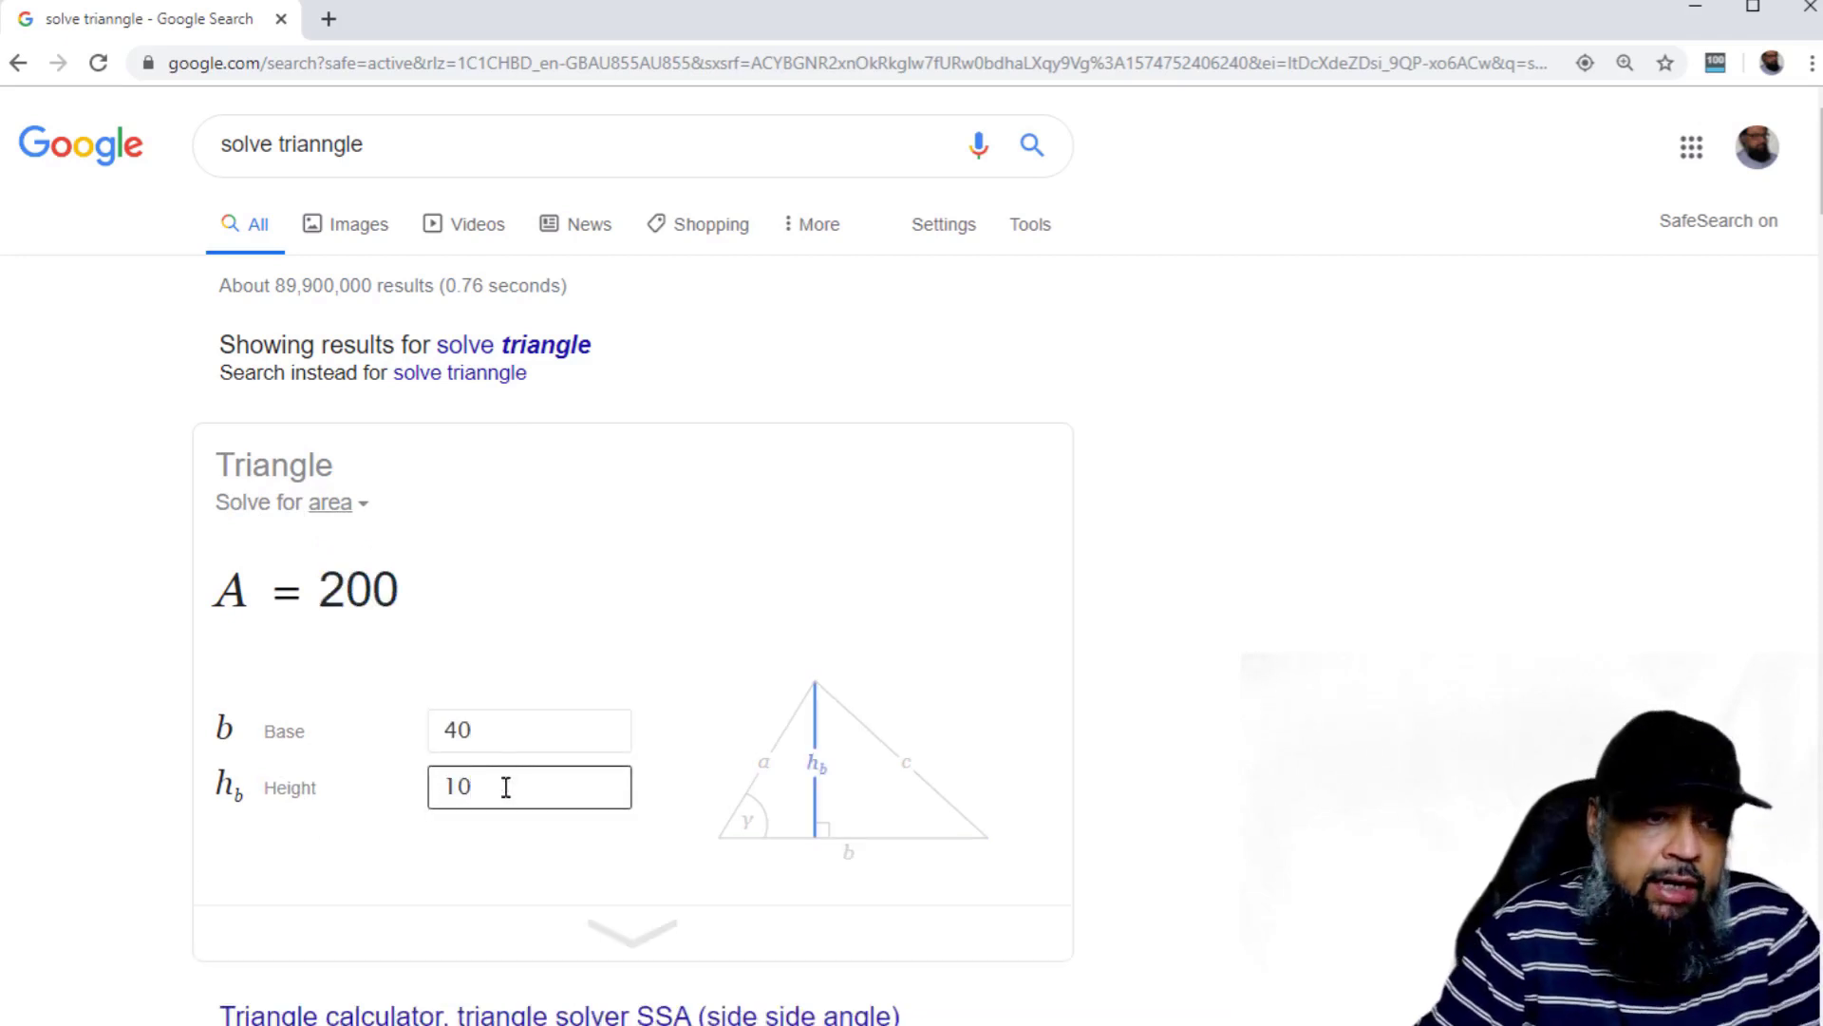
{"action": "left_click", "coordinate": [811, 574]}
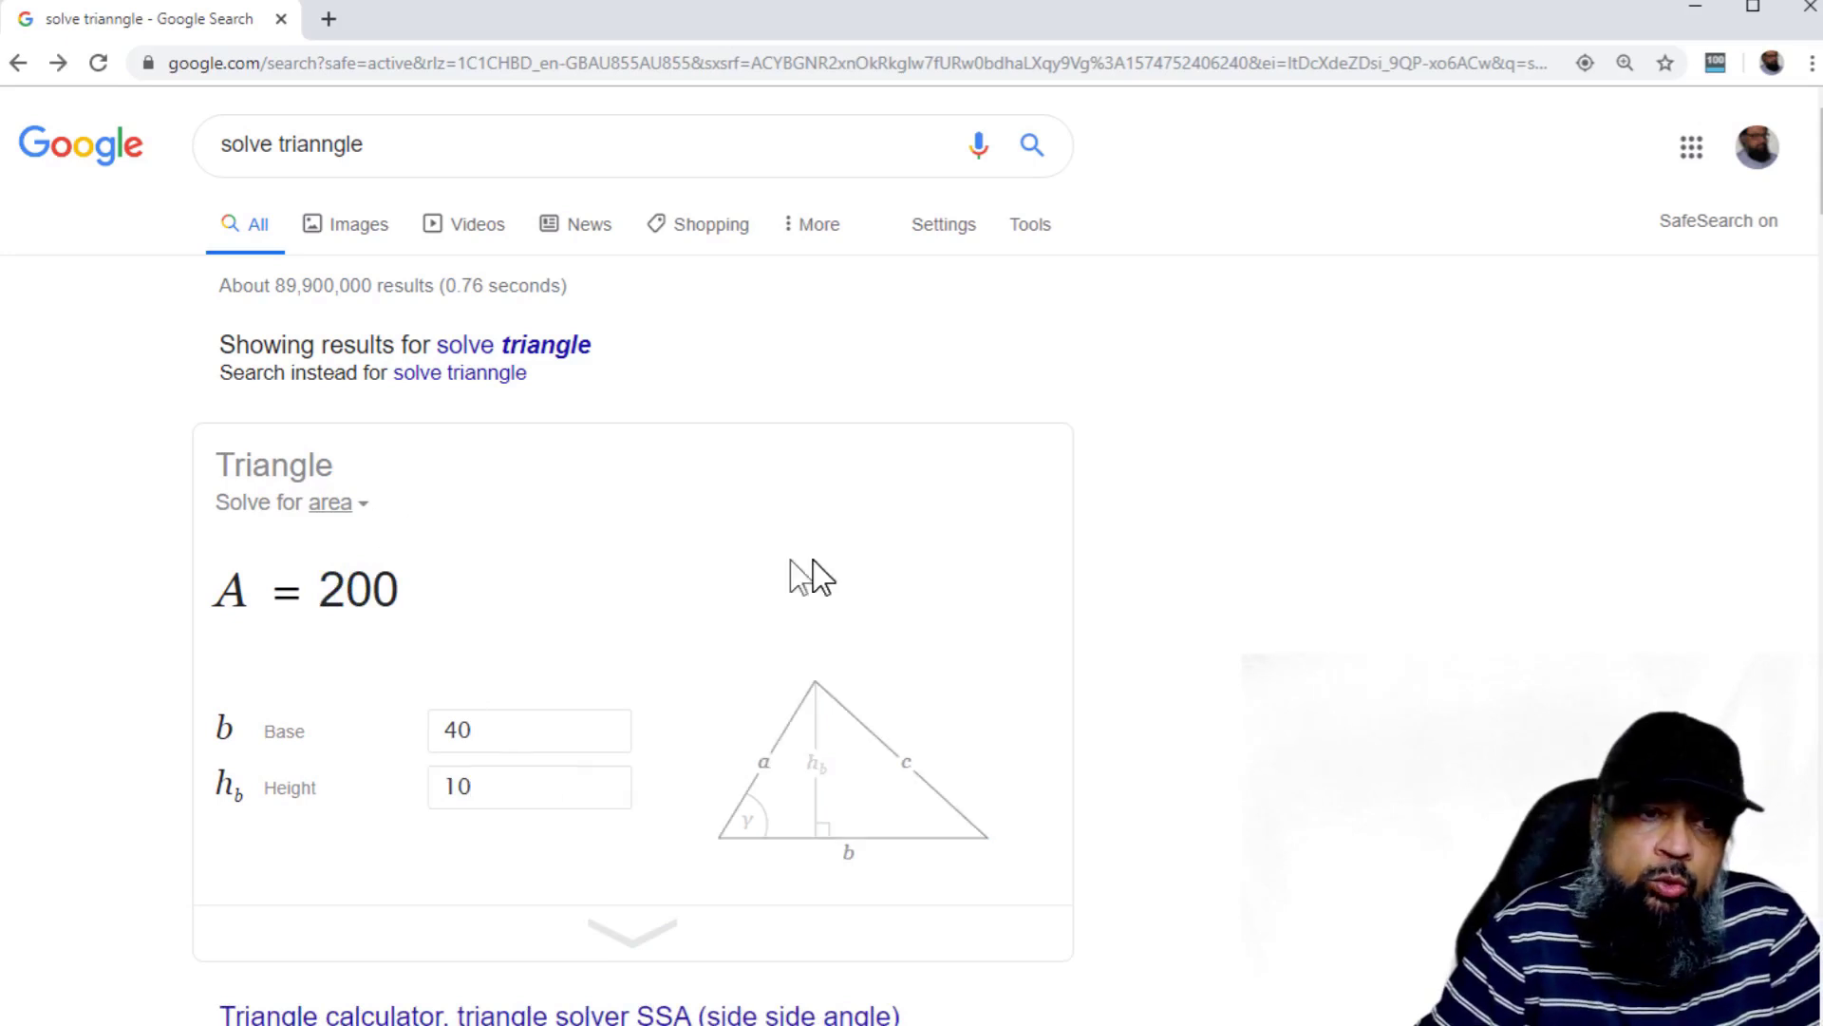
{"action": "left_click", "coordinate": [359, 506]}
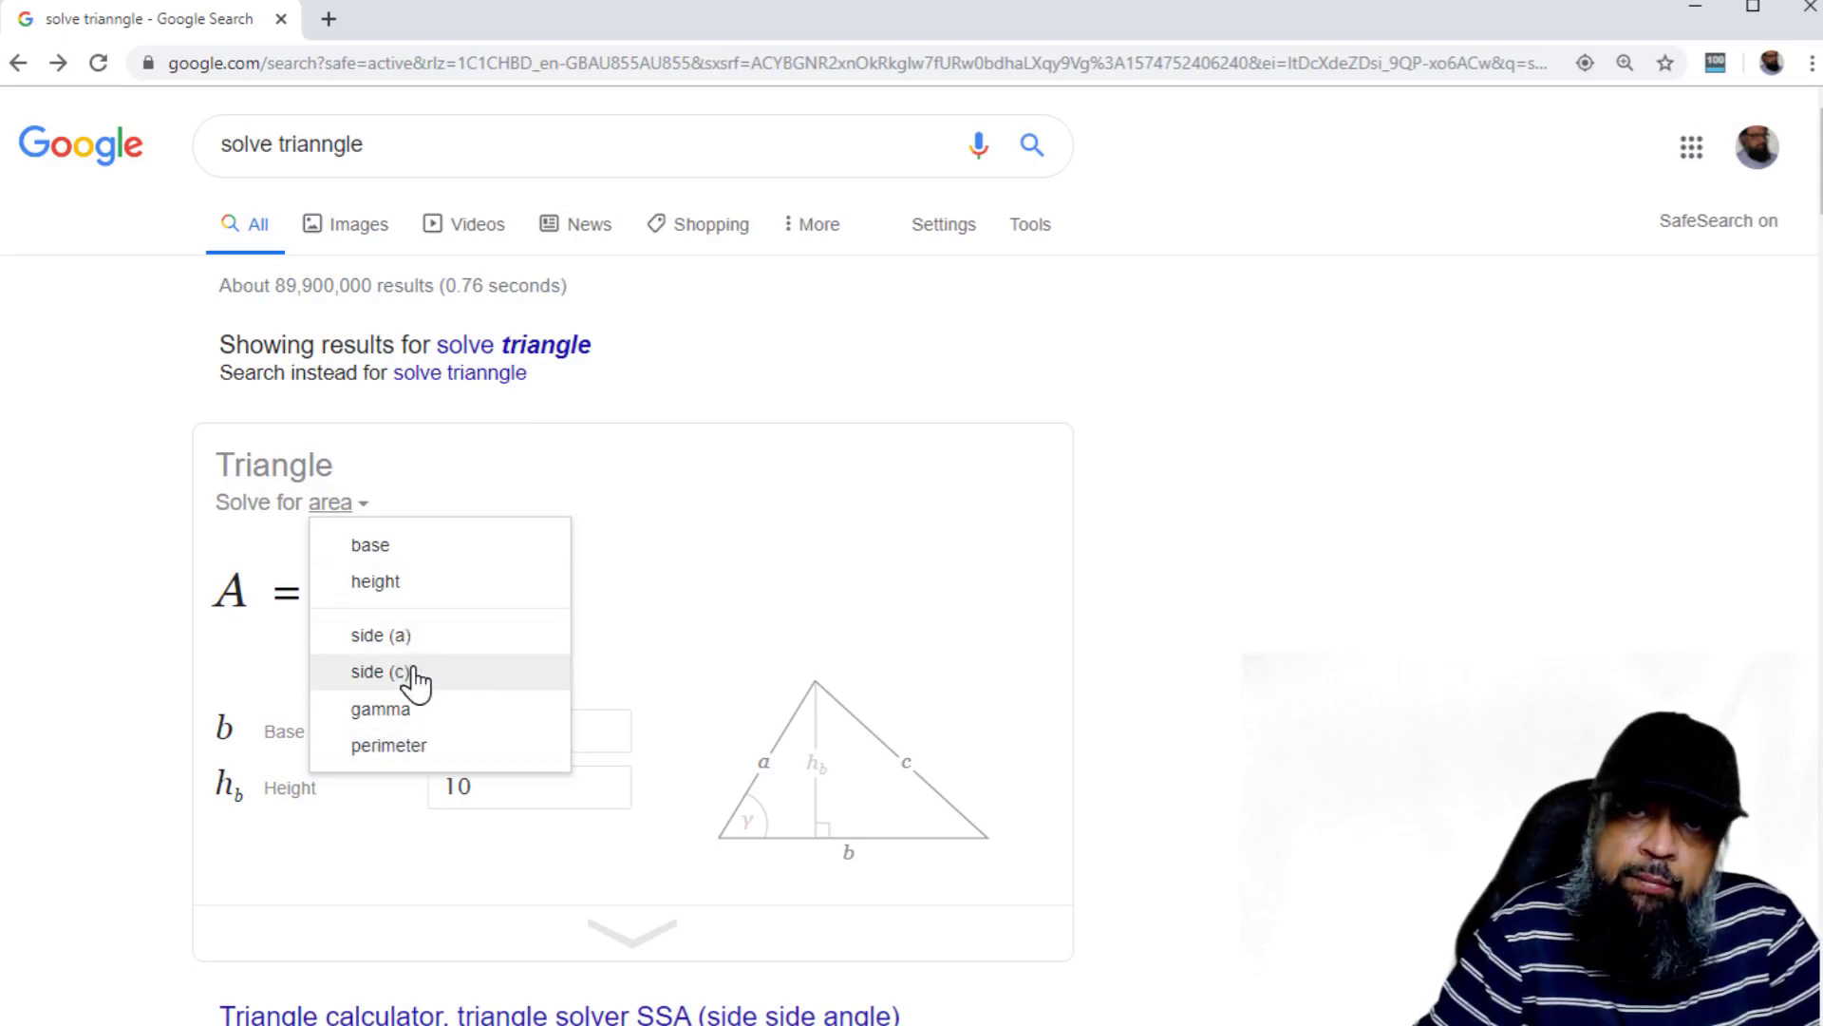
{"action": "left_click", "coordinate": [381, 637]}
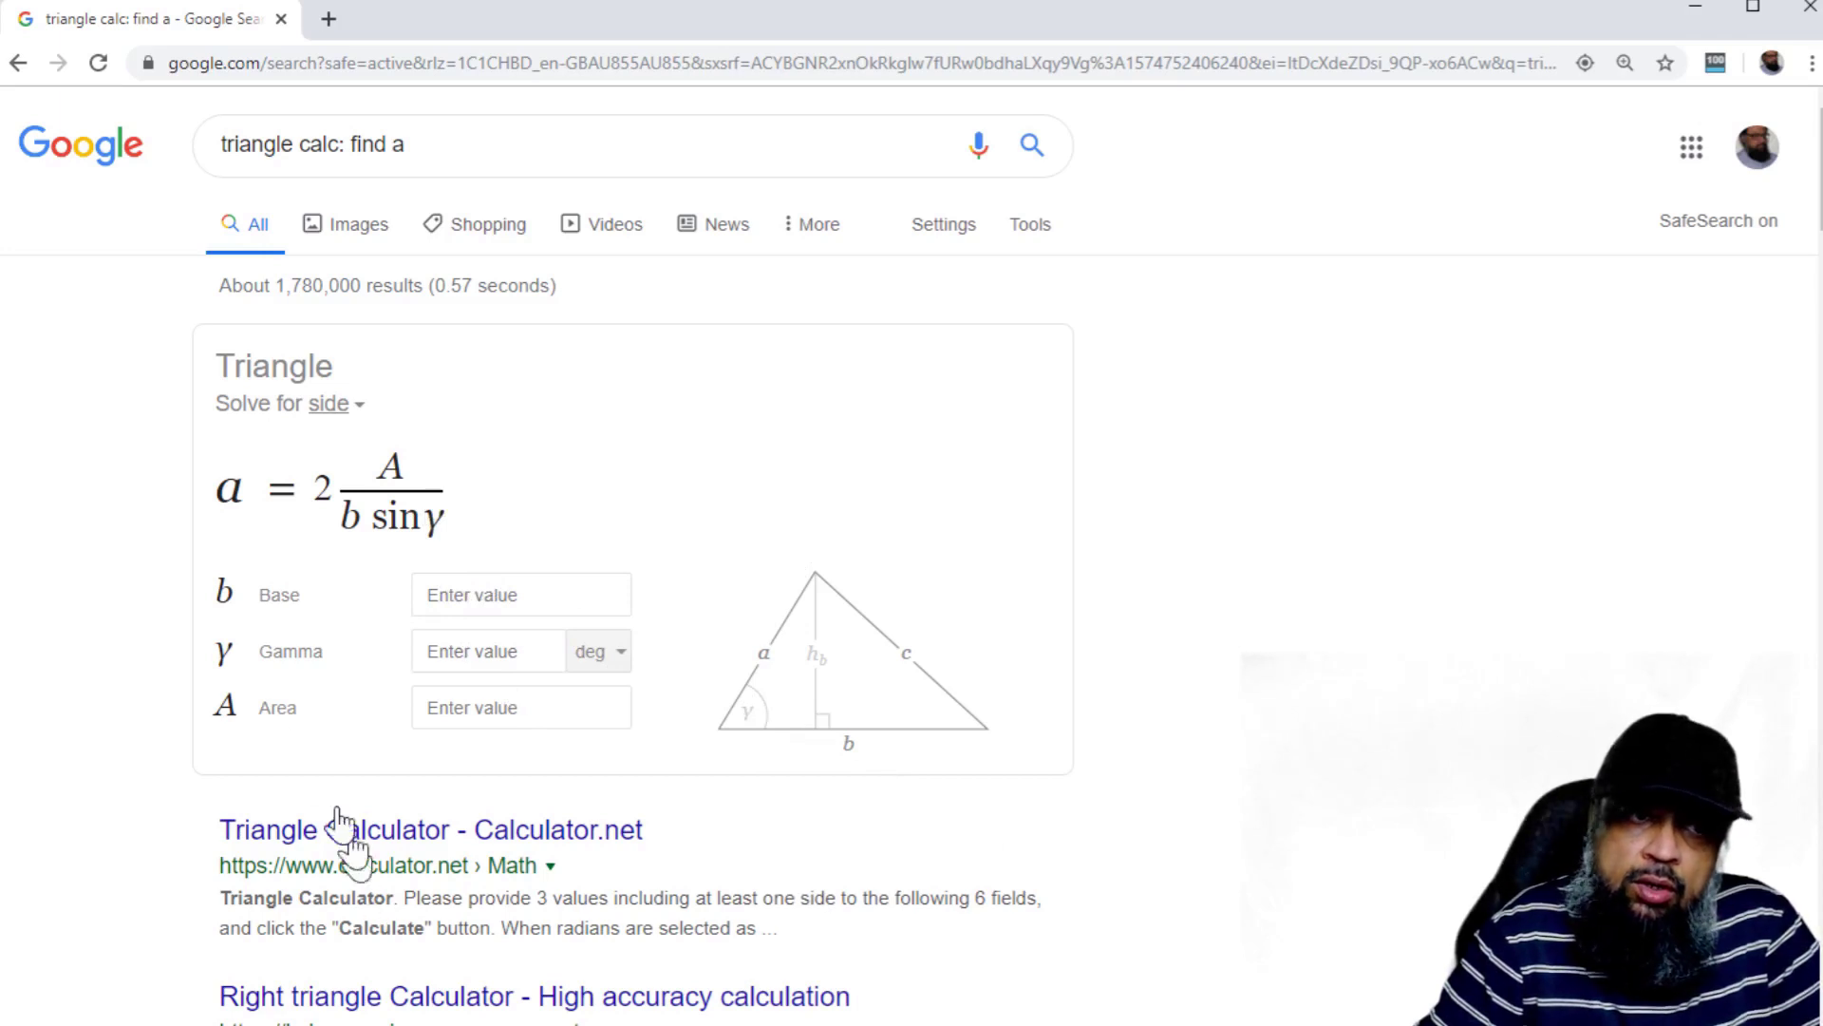
- Replace the search query with "solve parralellogram" and run it to bring up the parallelogram calculator
{"action": "triple_click", "coordinate": [465, 139]}
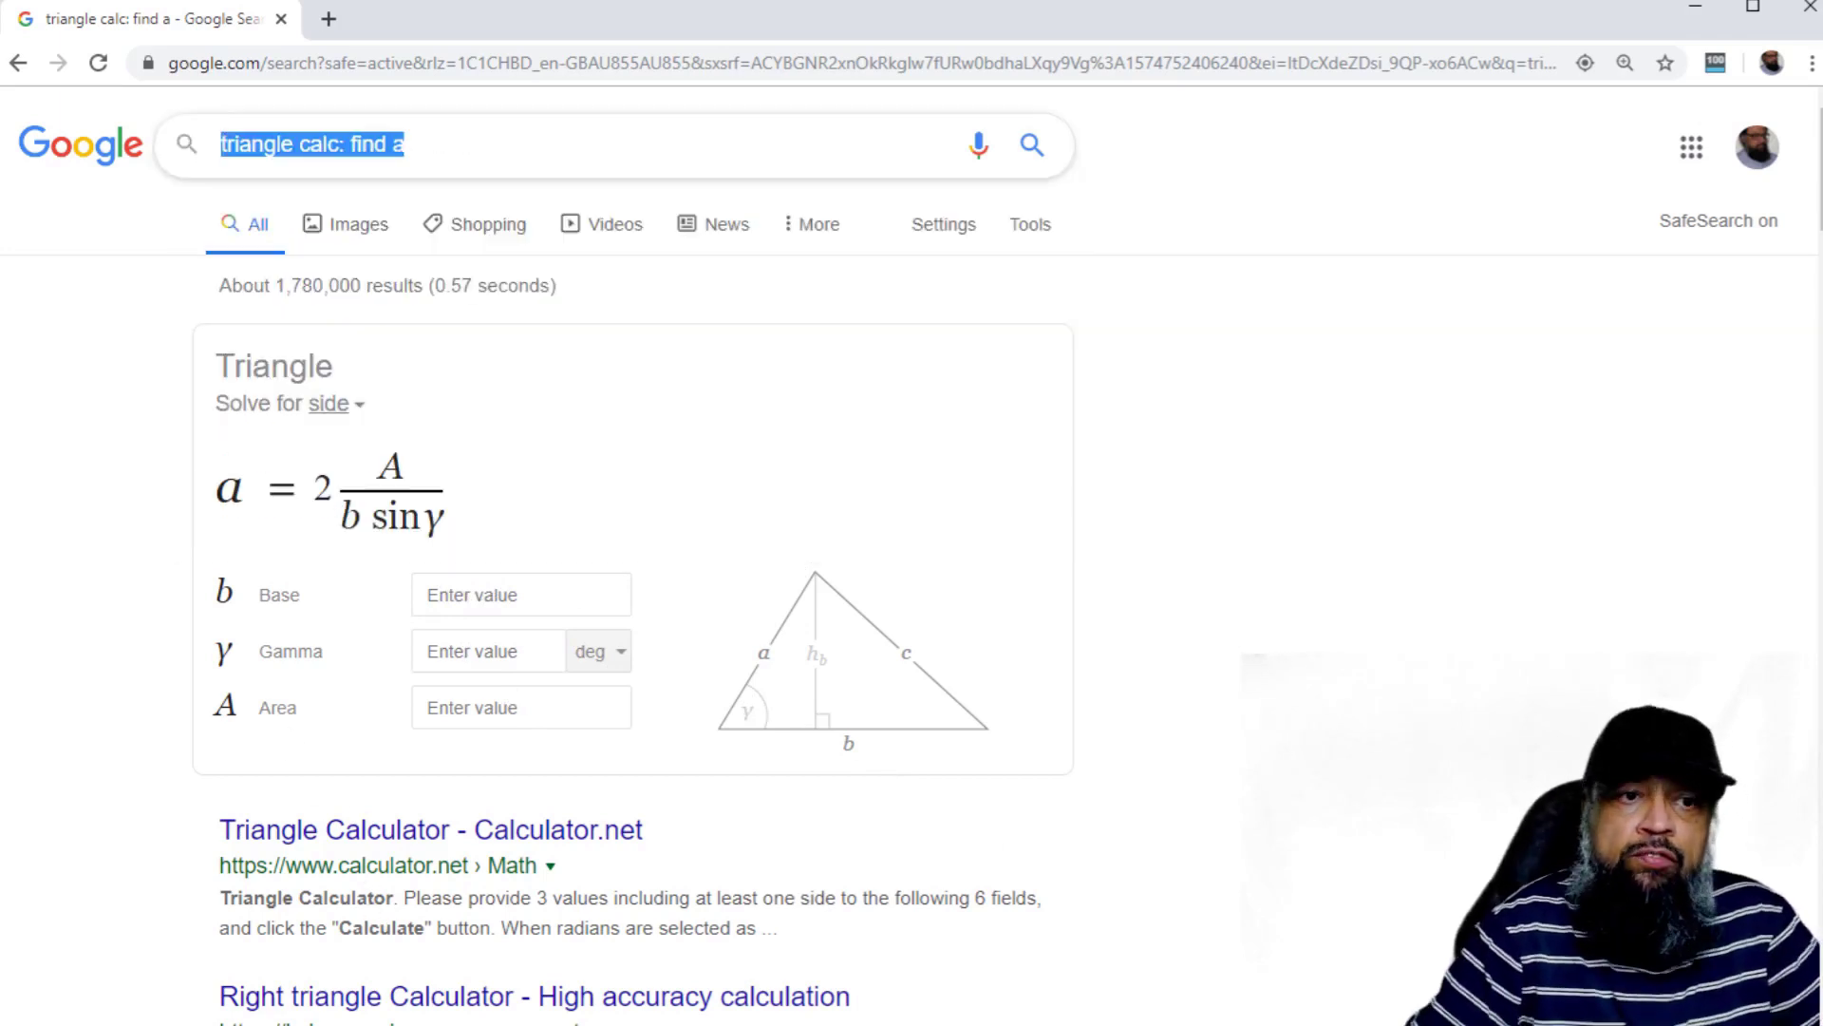
{"action": "type", "text": "solve parralello"}
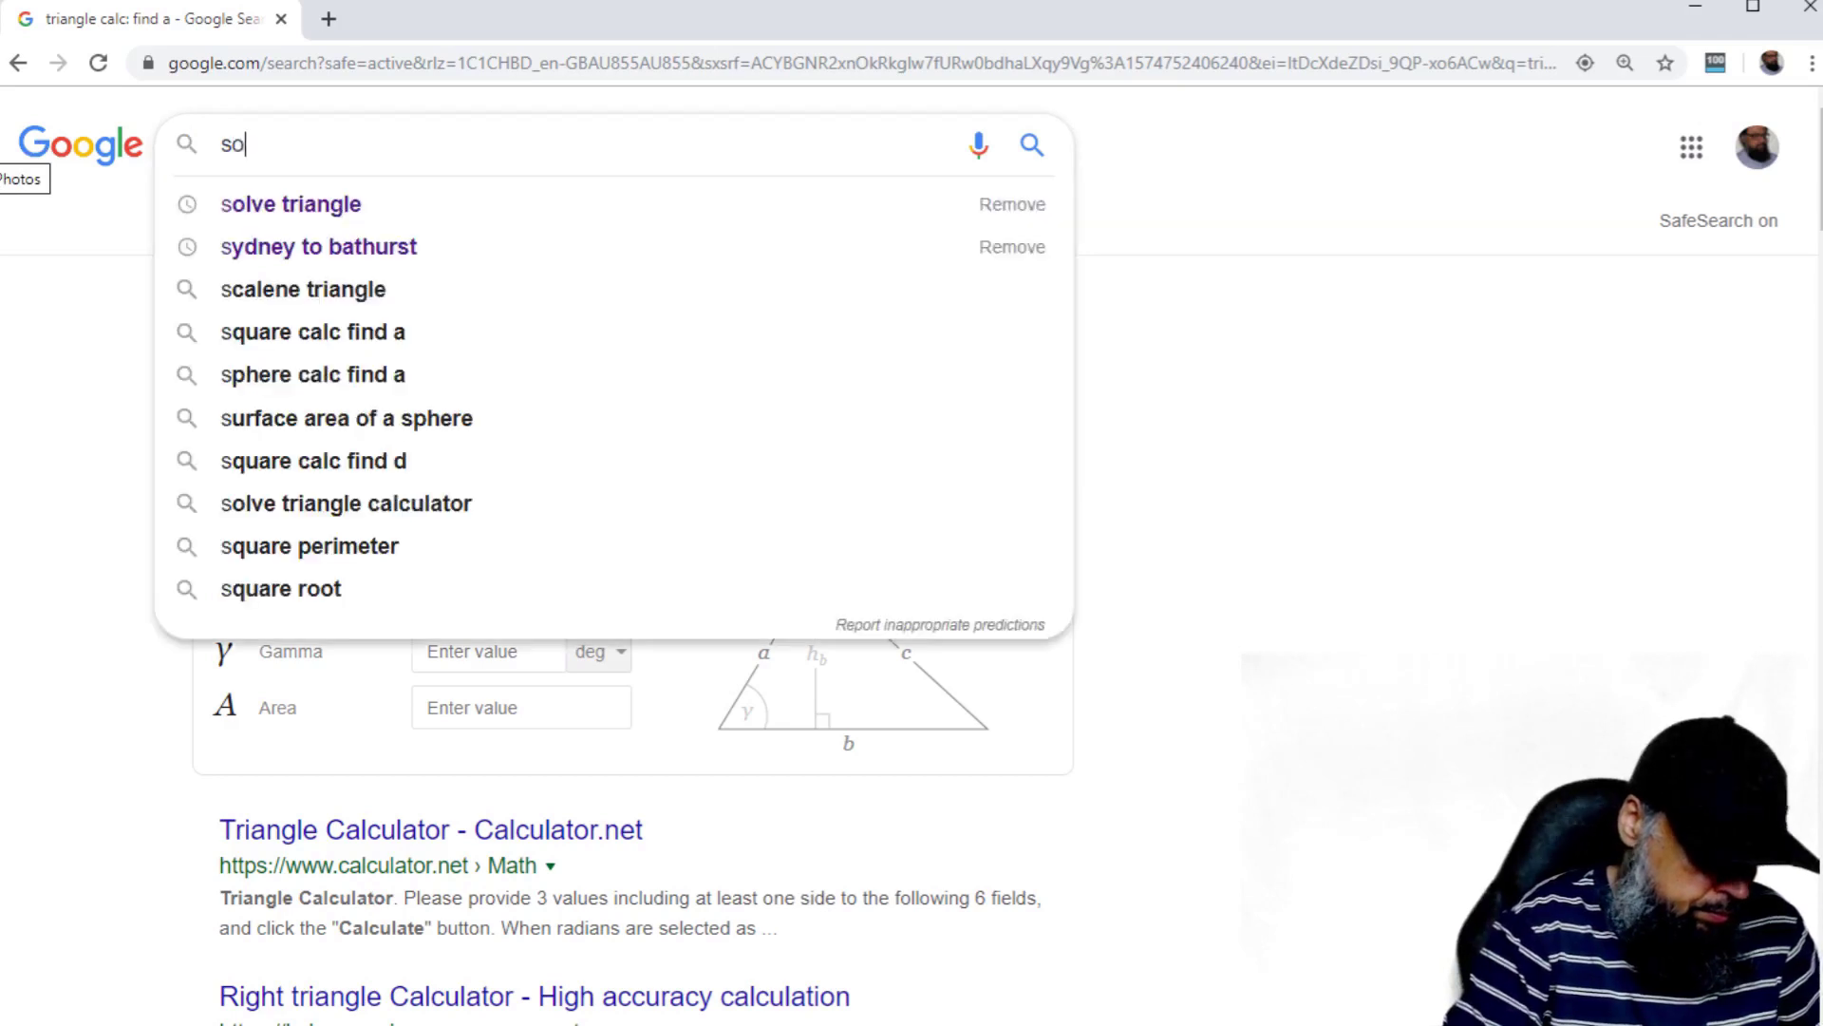
{"action": "type", "text": "gram"}
{"action": "key", "text": "Return"}
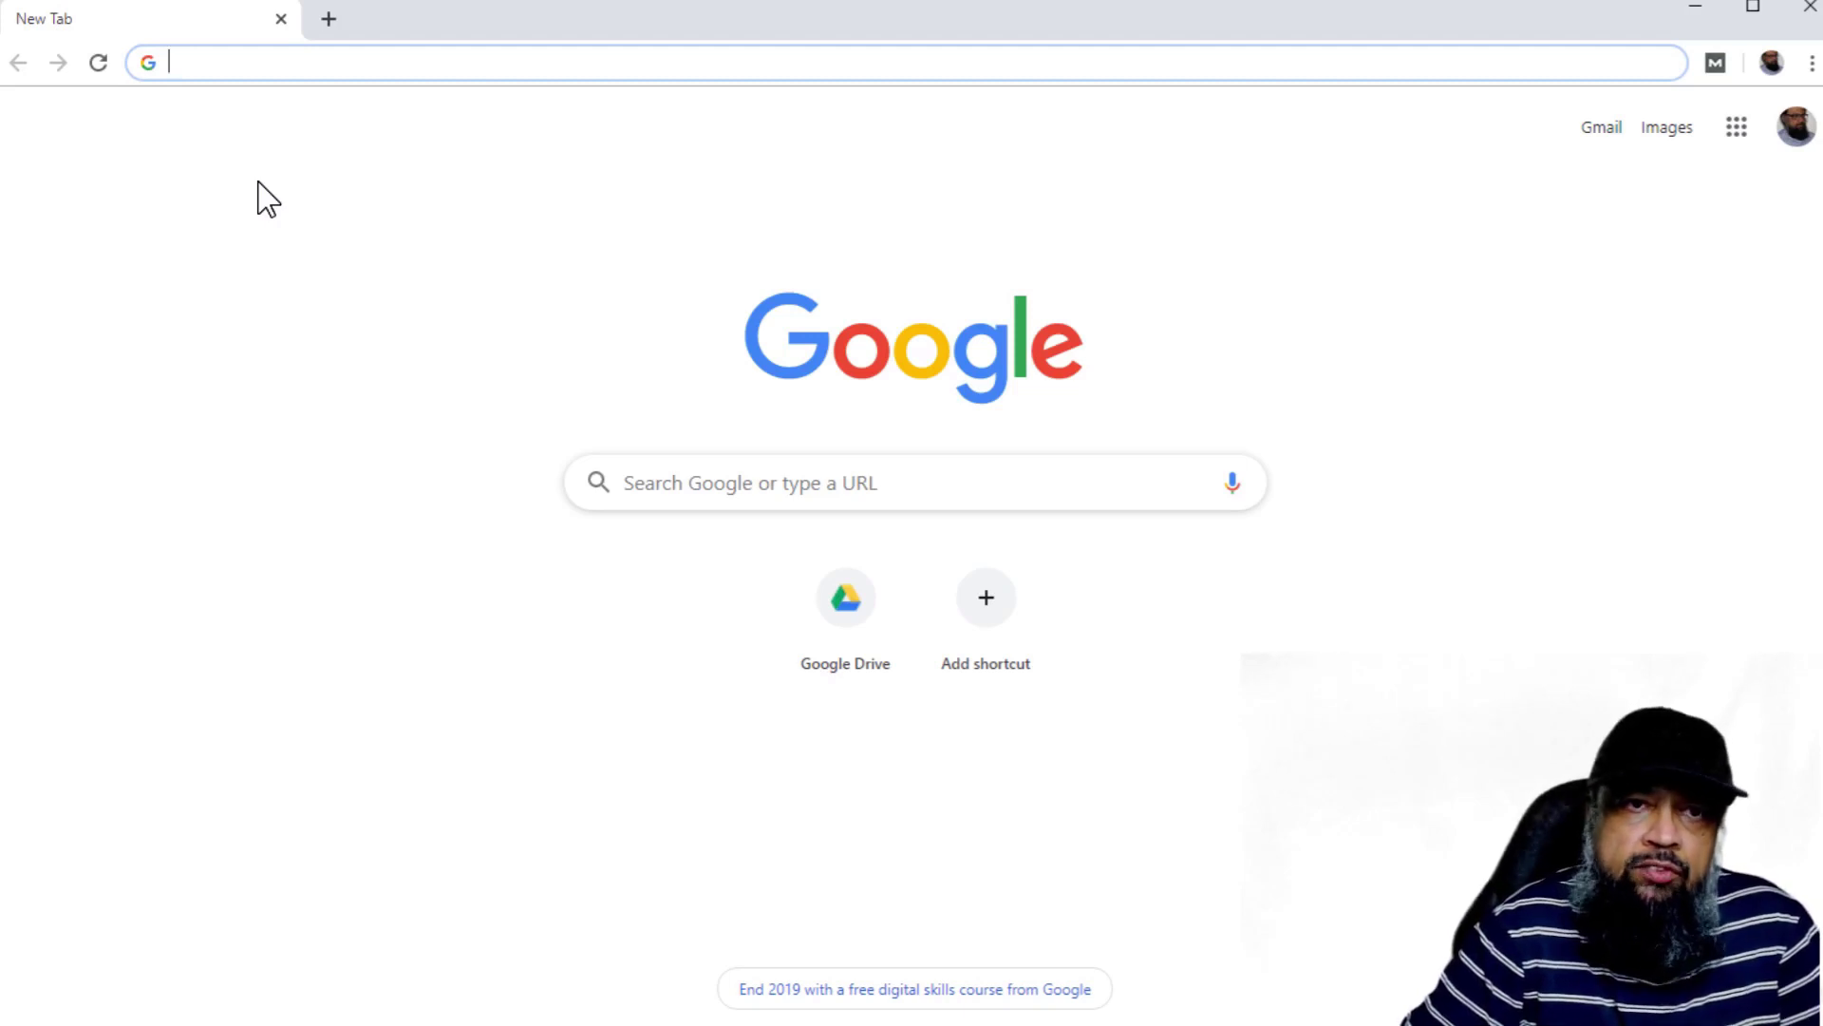
- Search for "food near me" from the new tab page
{"action": "type", "text": "foo"}
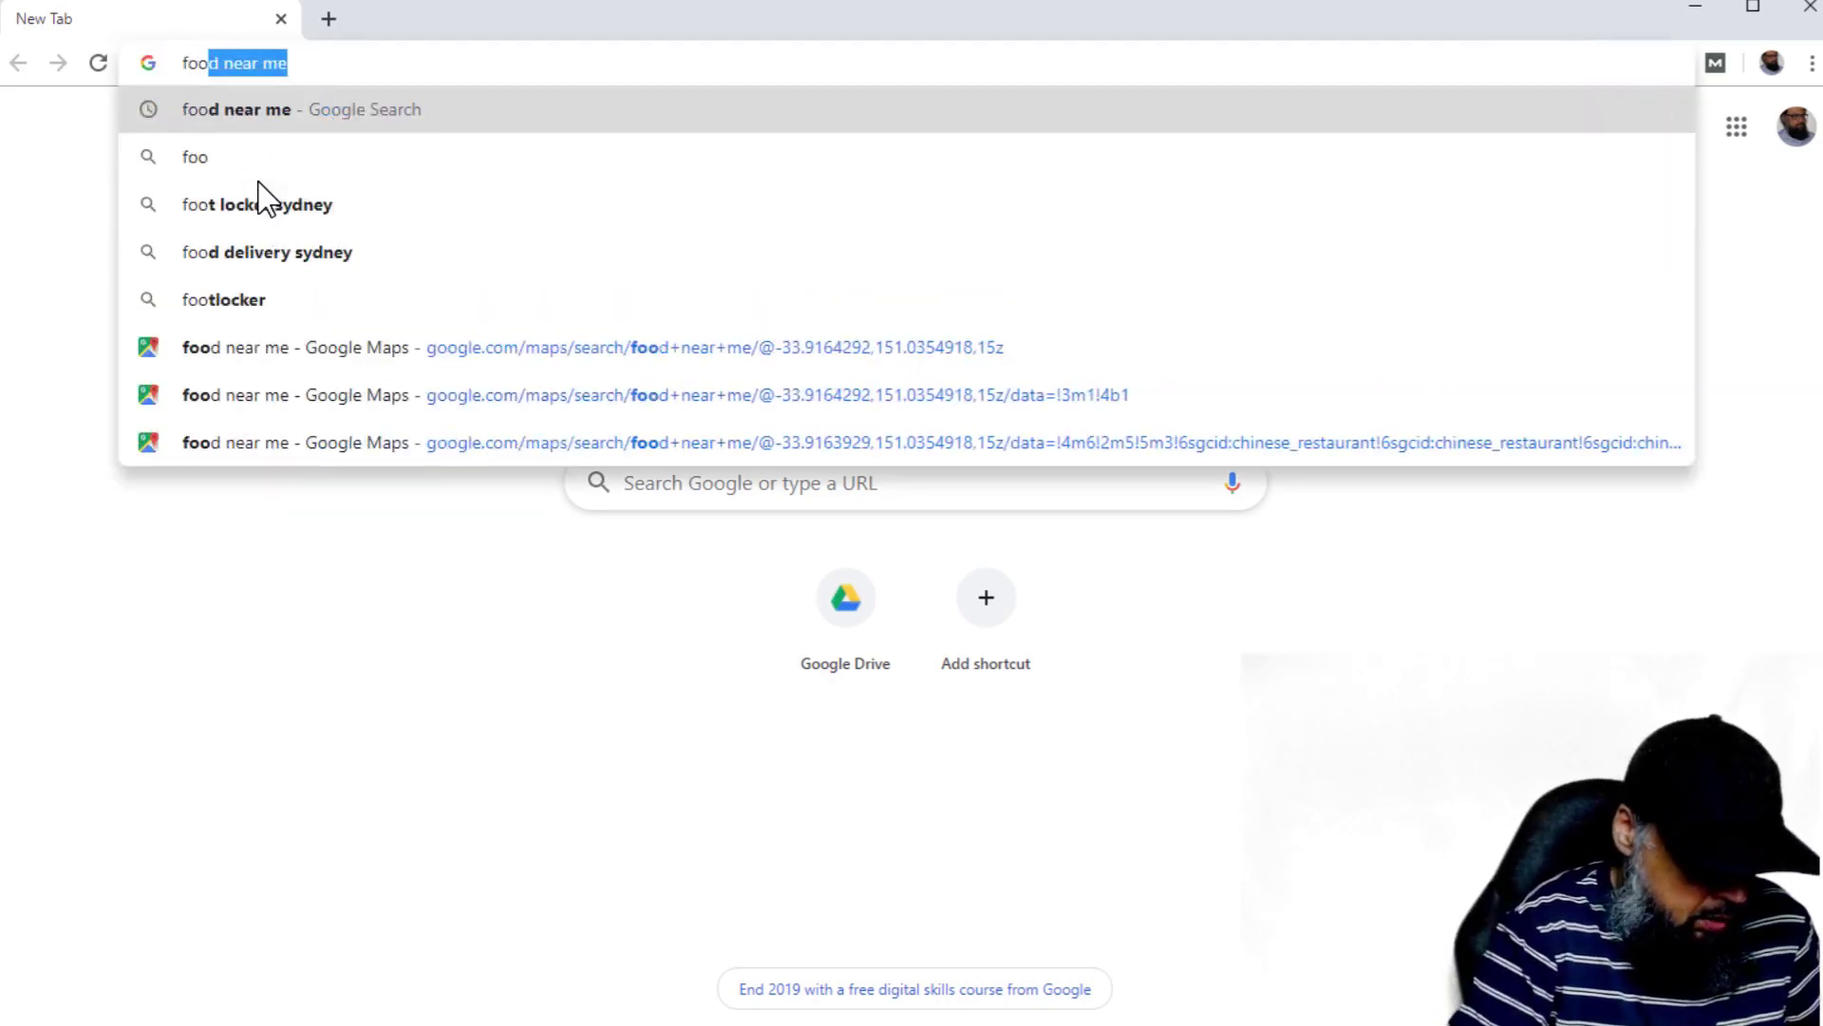
{"action": "type", "text": "d near me"}
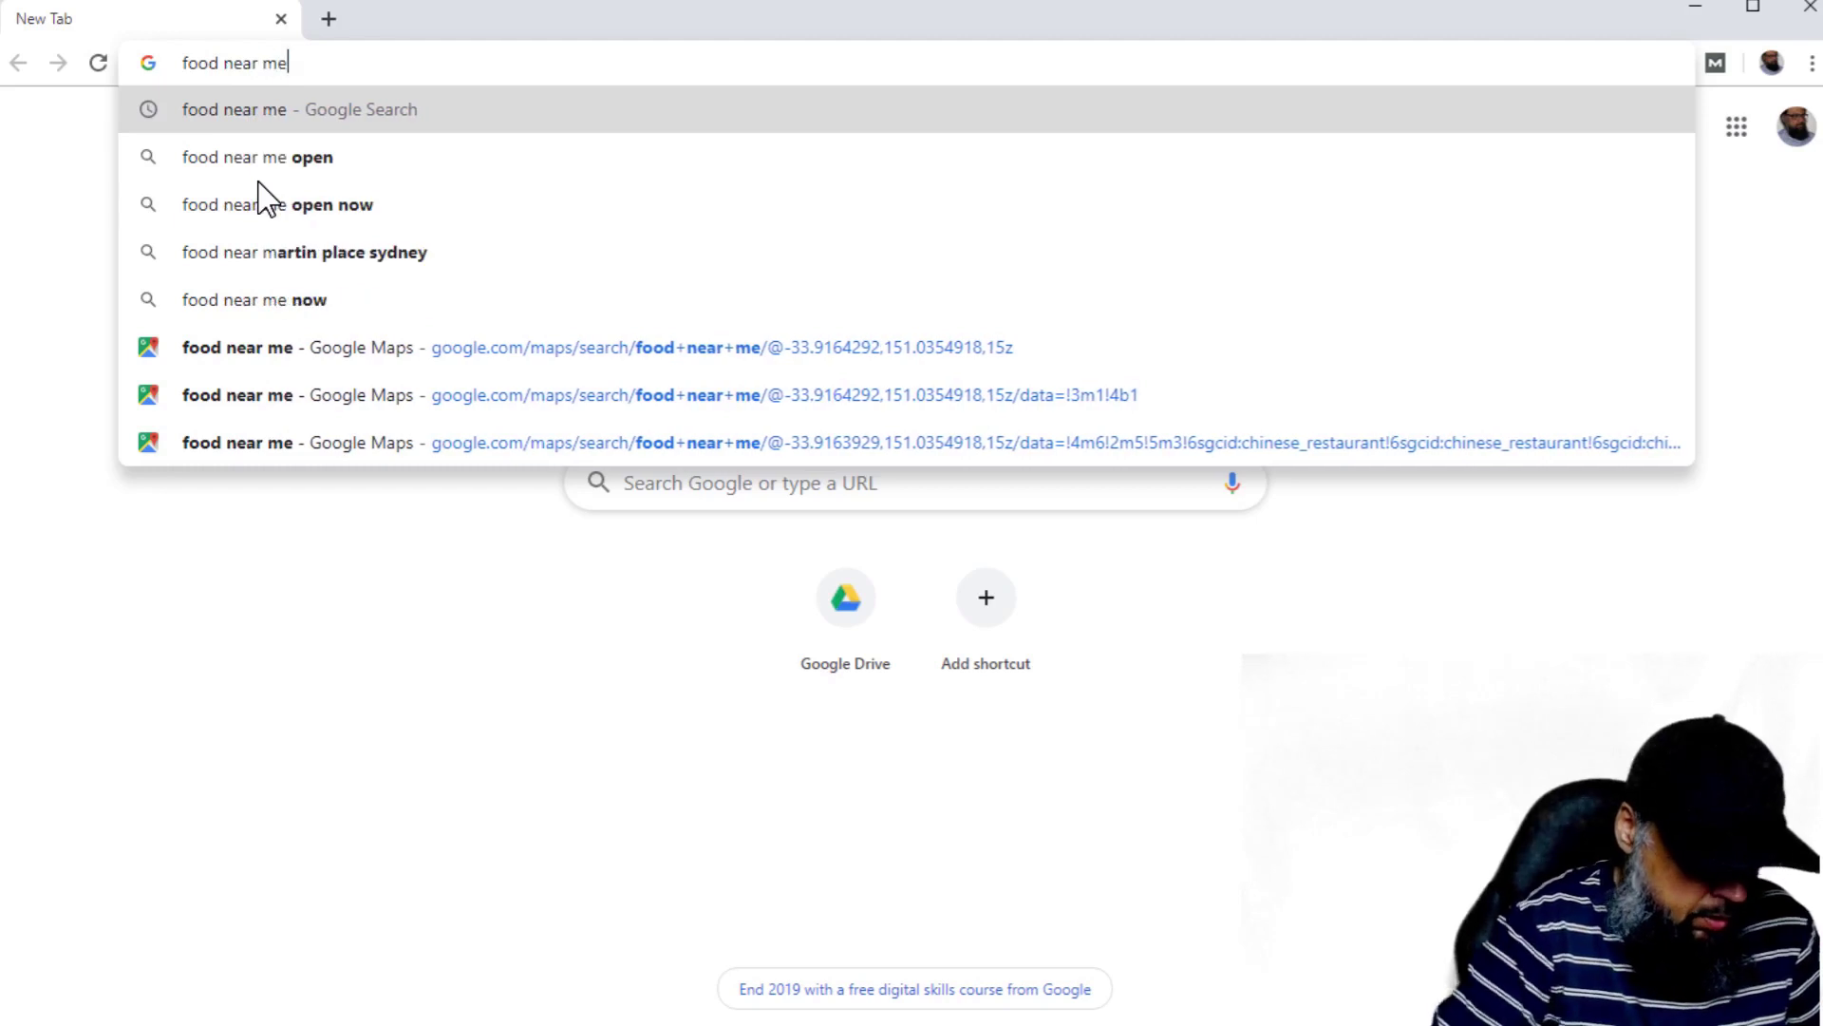
{"action": "key", "text": "Return"}
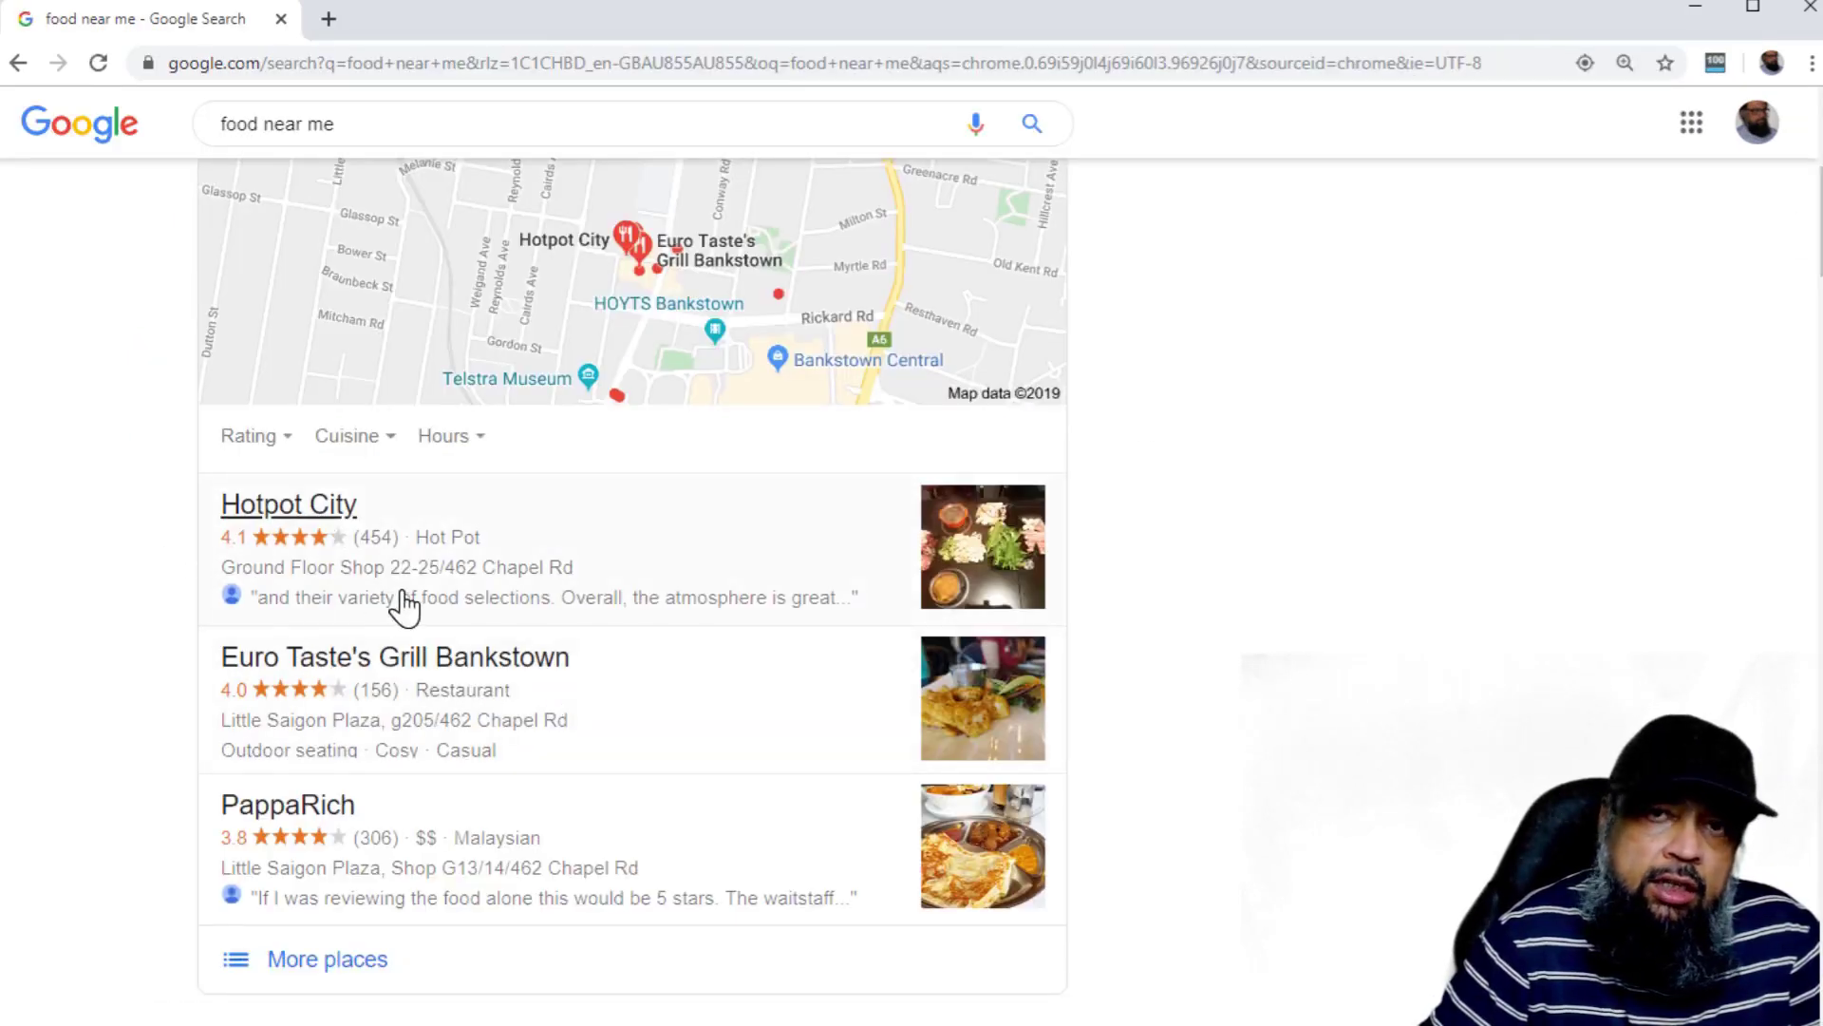
- Open the Hotpot City listing from the local results and look through its details and reviews
{"action": "left_click", "coordinate": [318, 510]}
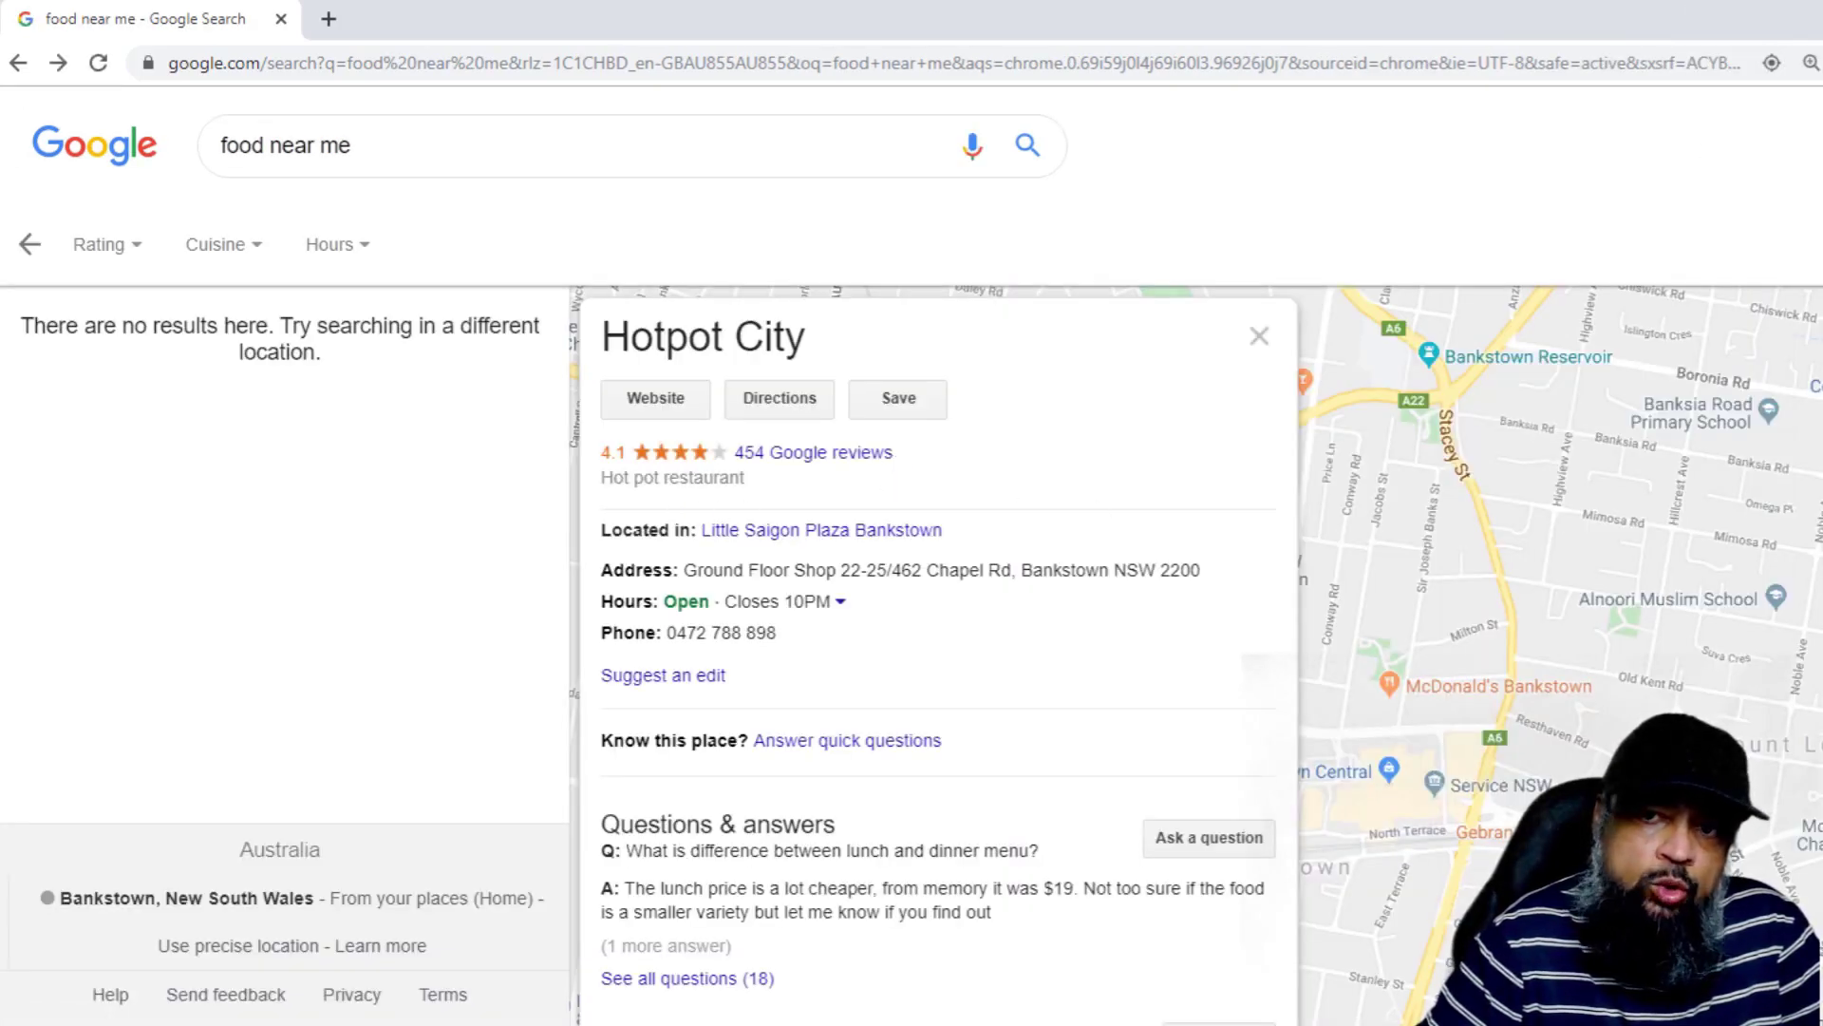
{"action": "scroll", "coordinate": [1099, 812], "scroll_direction": "down", "scroll_amount": 8}
{"action": "scroll", "coordinate": [1098, 812], "scroll_direction": "down", "scroll_amount": 4}
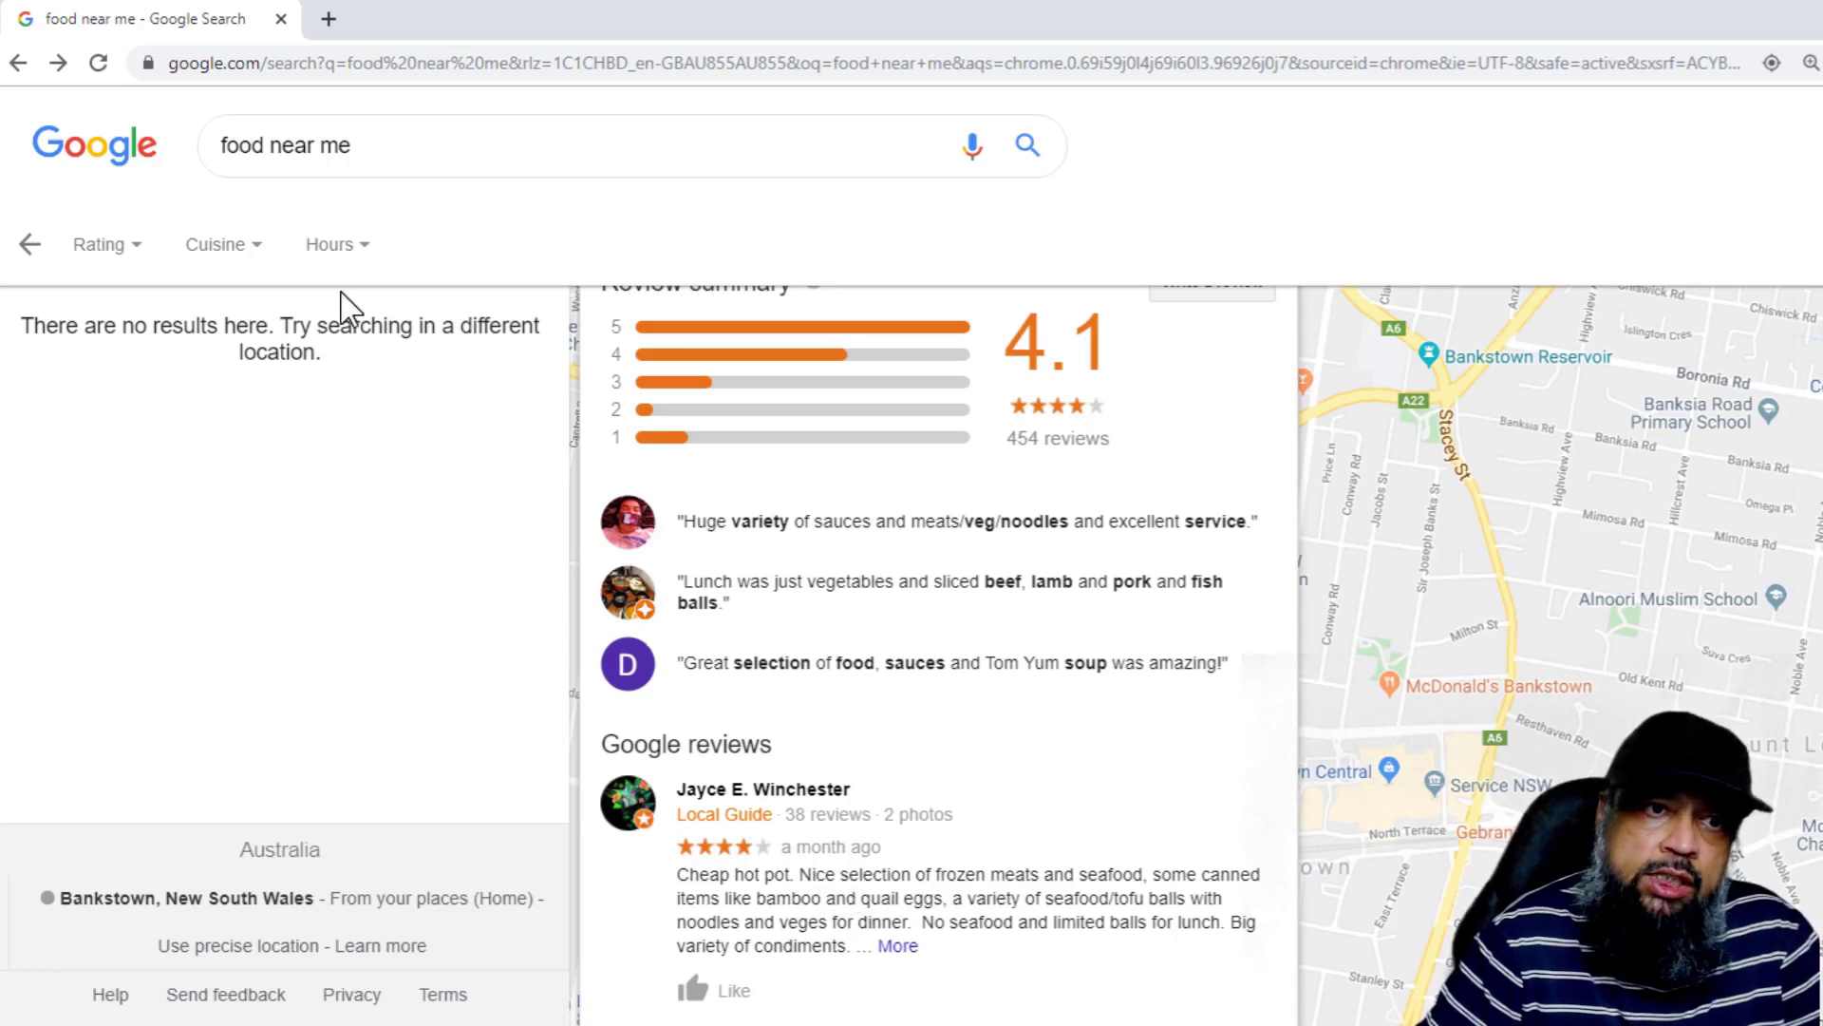
- Start from a new tab and search for "free online courses" without quotation marks
{"action": "left_click", "coordinate": [329, 19]}
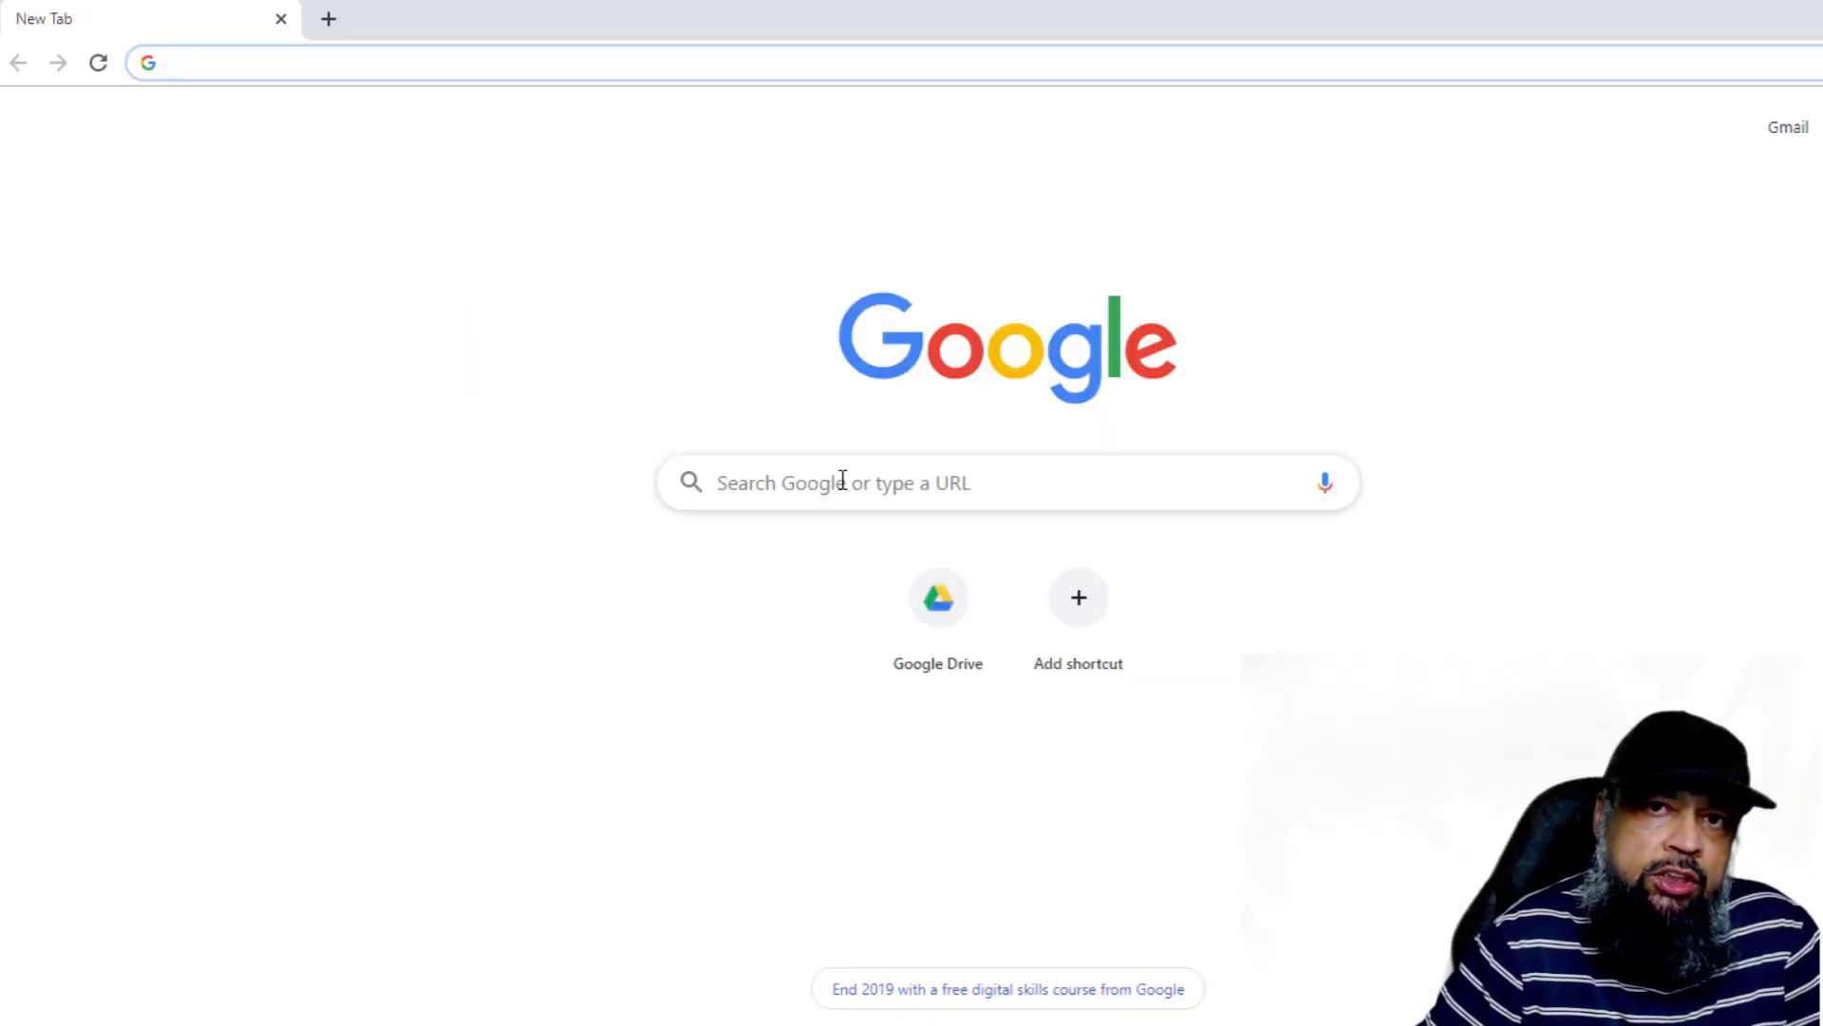
{"action": "left_click", "coordinate": [855, 498]}
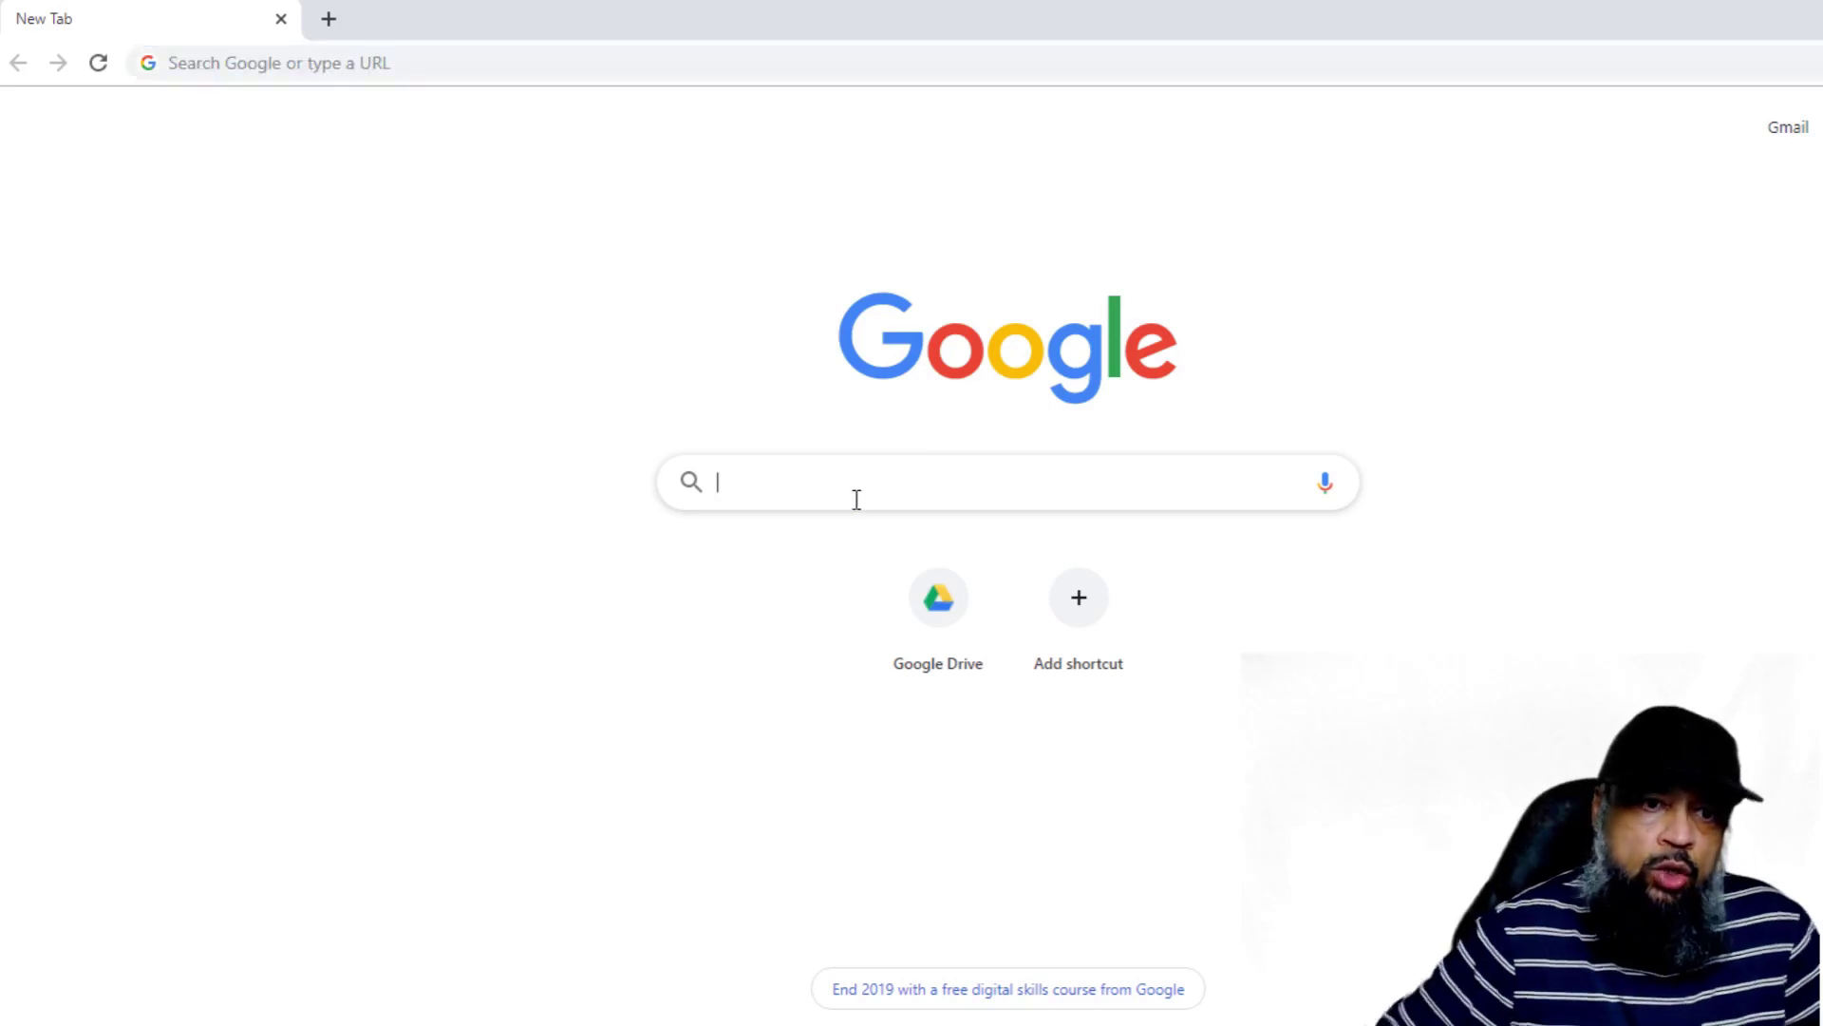
{"action": "type", "text": "free "}
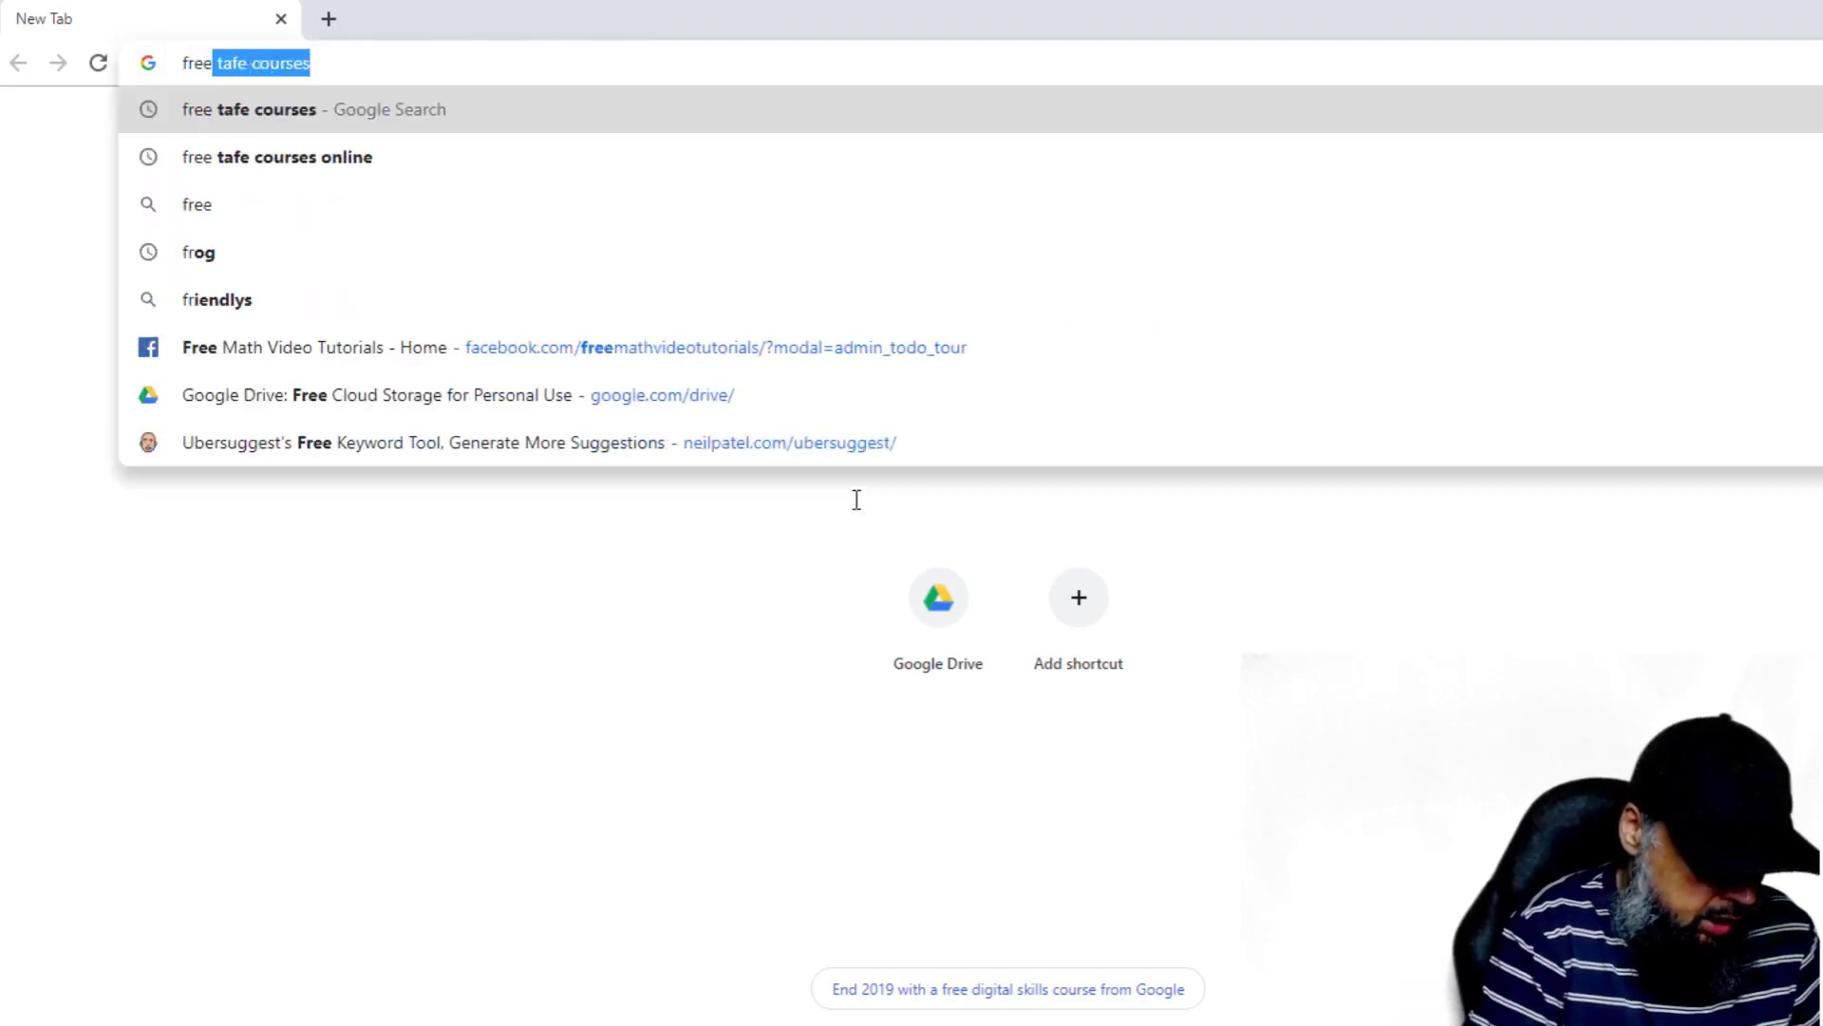
{"action": "type", "text": "online "}
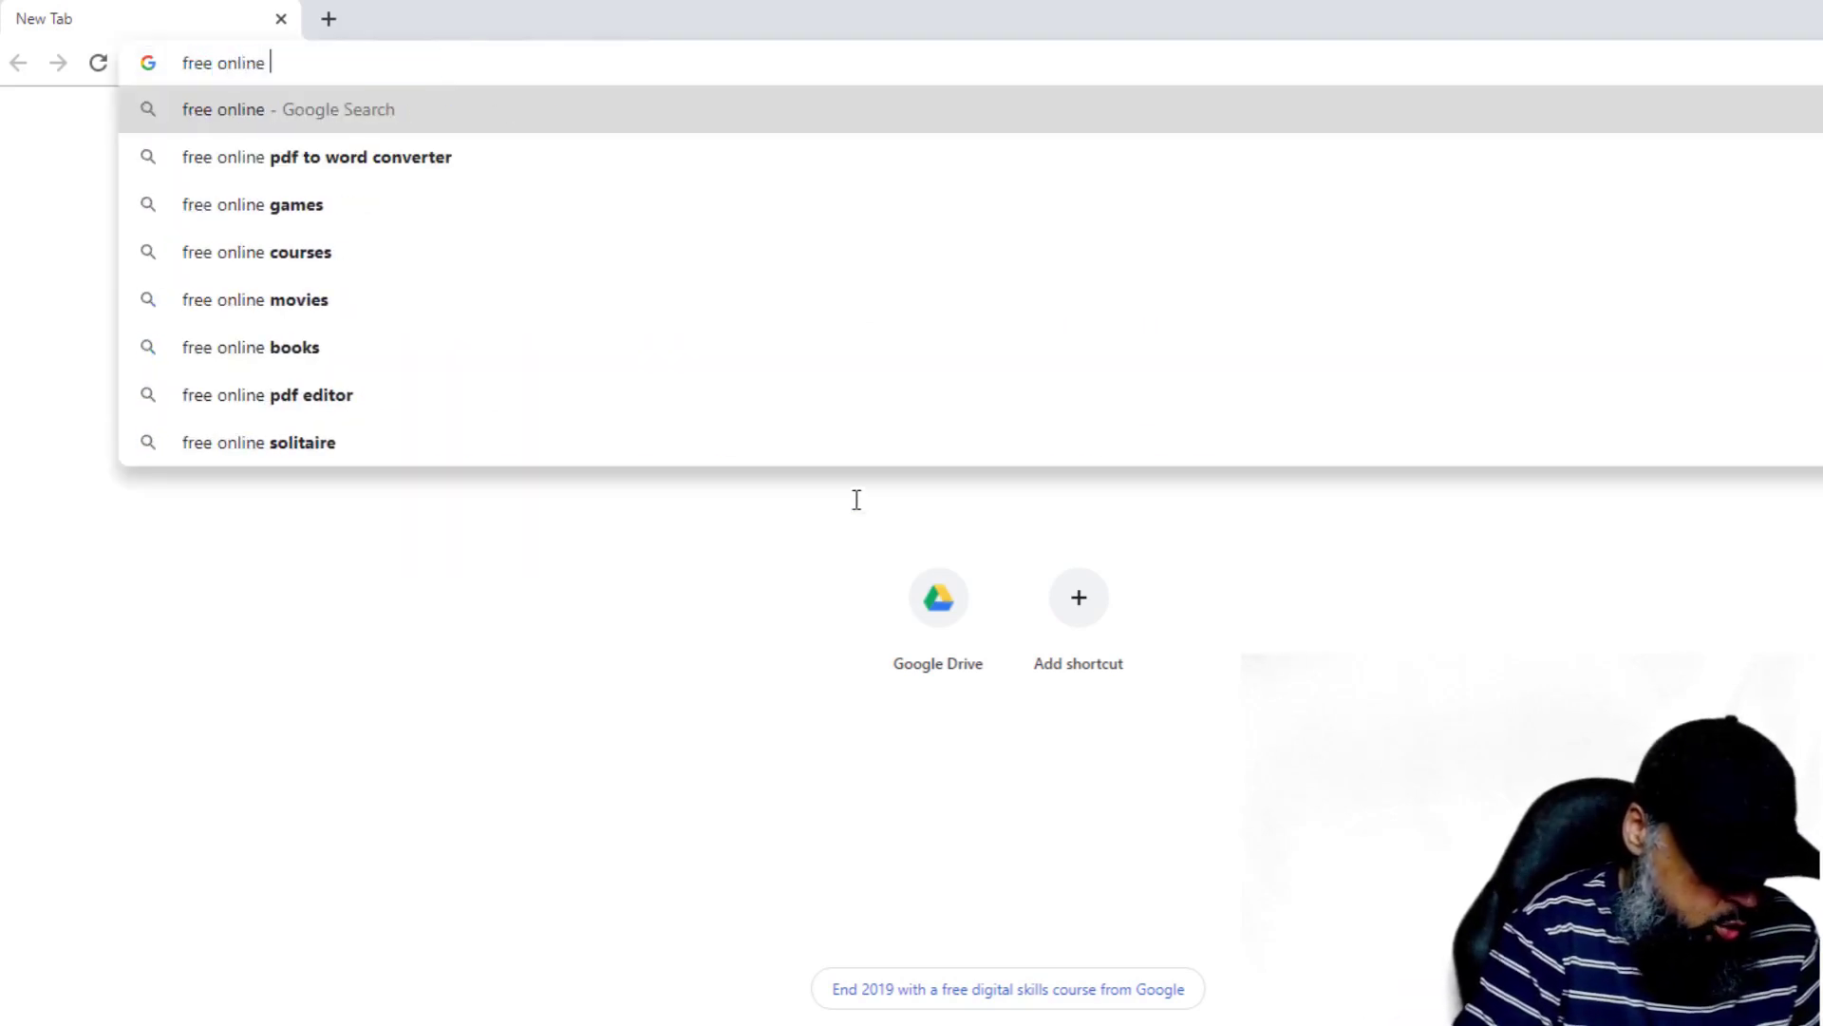
{"action": "type", "text": "courses"}
{"action": "key", "text": "Return"}
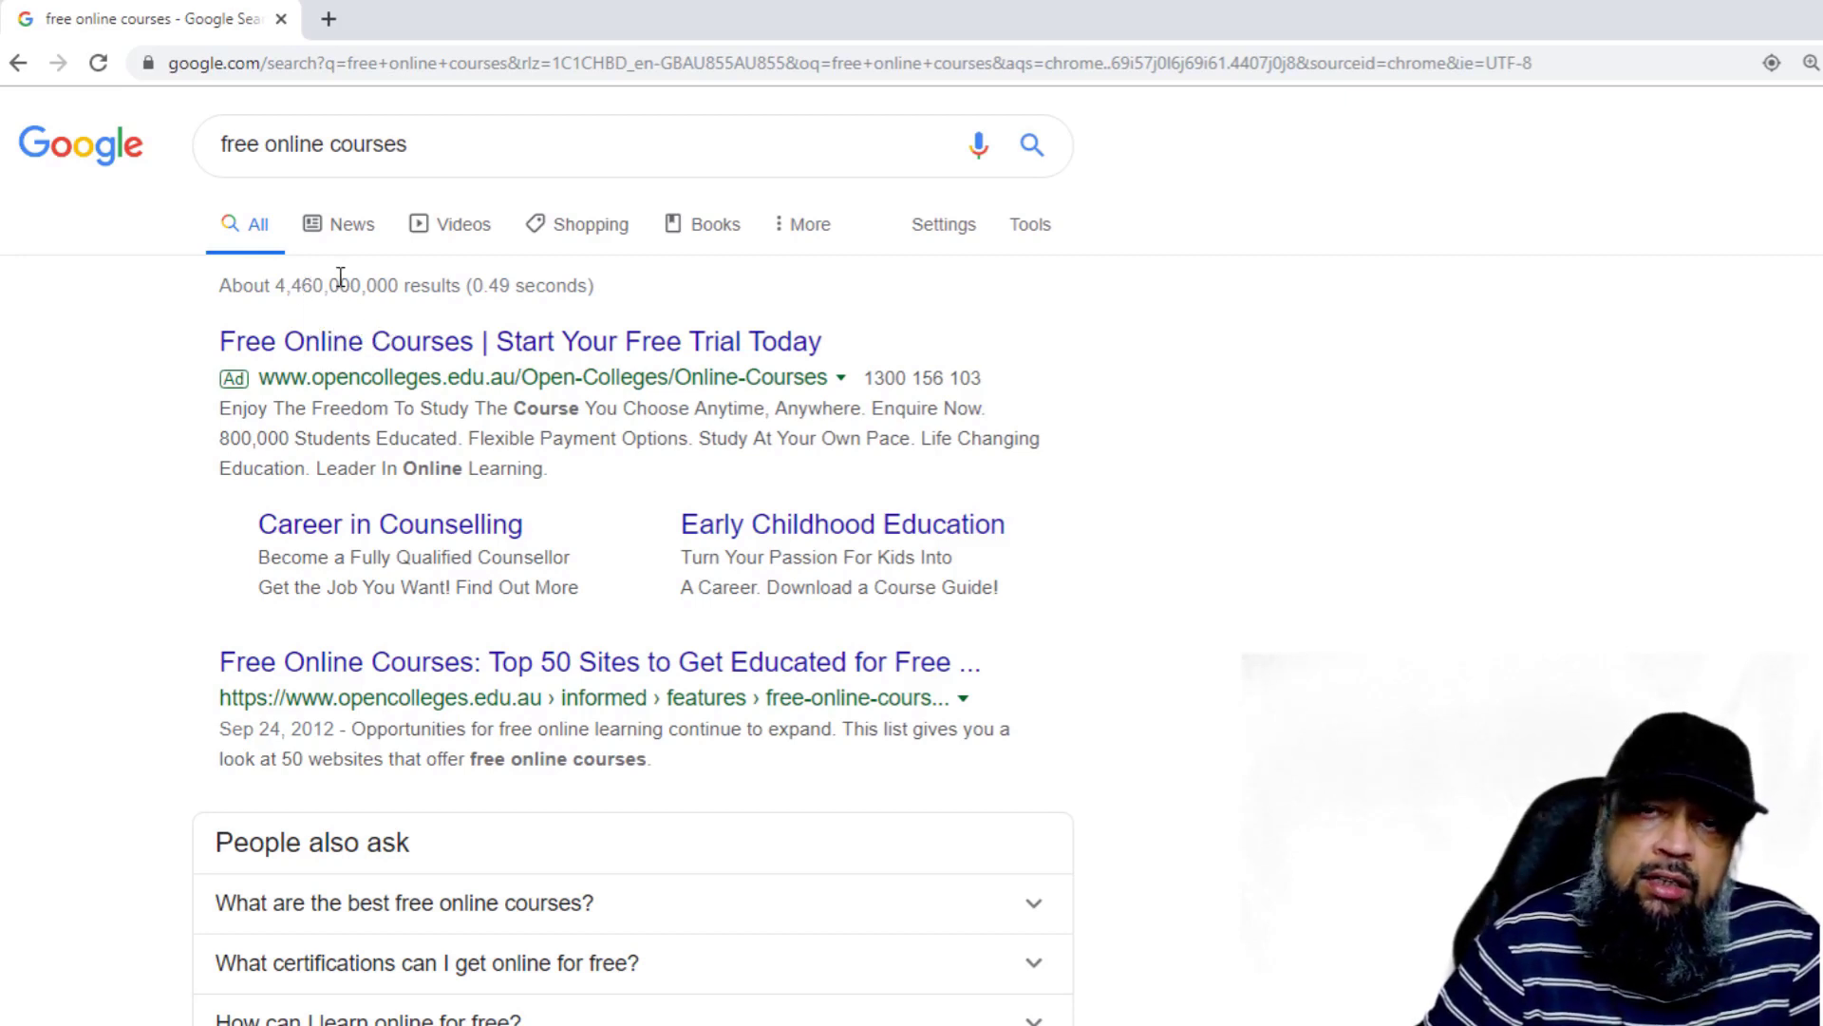
- Enclose the query free online courses in quotation marks and run it as an exact-phrase search
{"action": "left_click", "coordinate": [230, 147]}
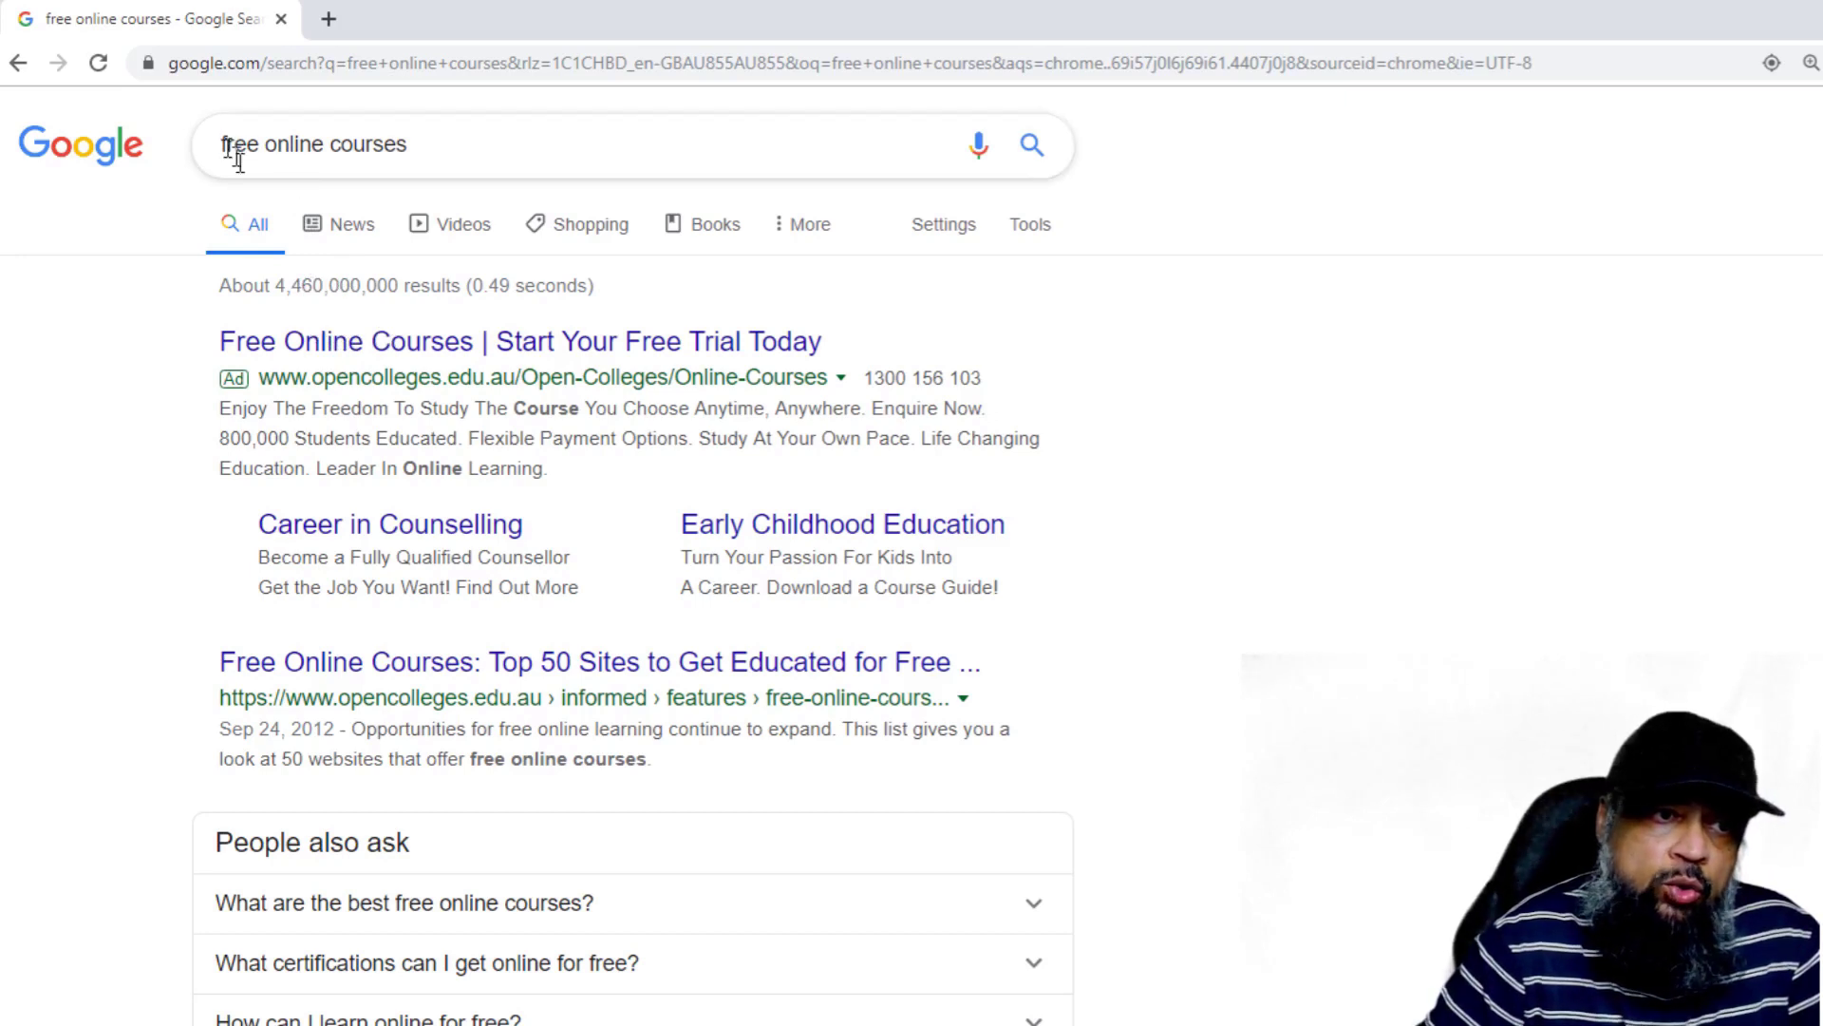
{"action": "type", "text": "\""}
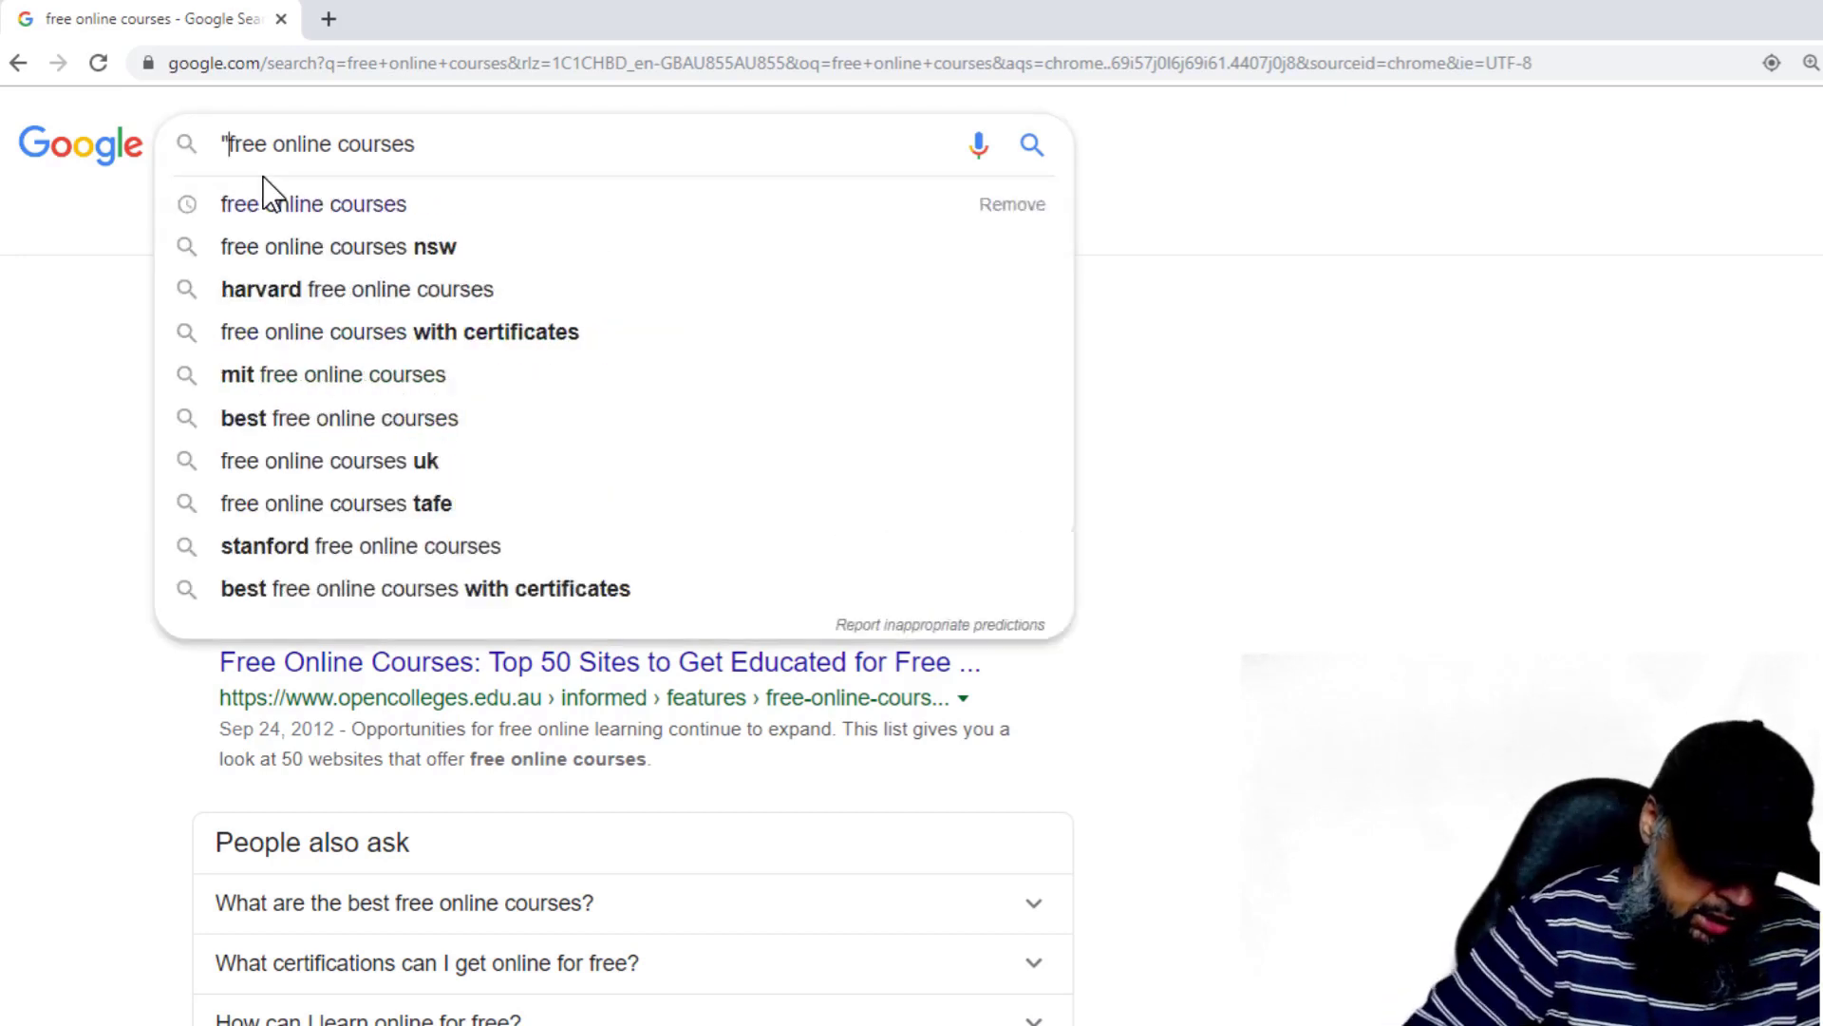
{"action": "key", "text": "Right"}
{"action": "key", "text": "Right"}
{"action": "key", "text": "Right"}
{"action": "key", "text": "Right"}
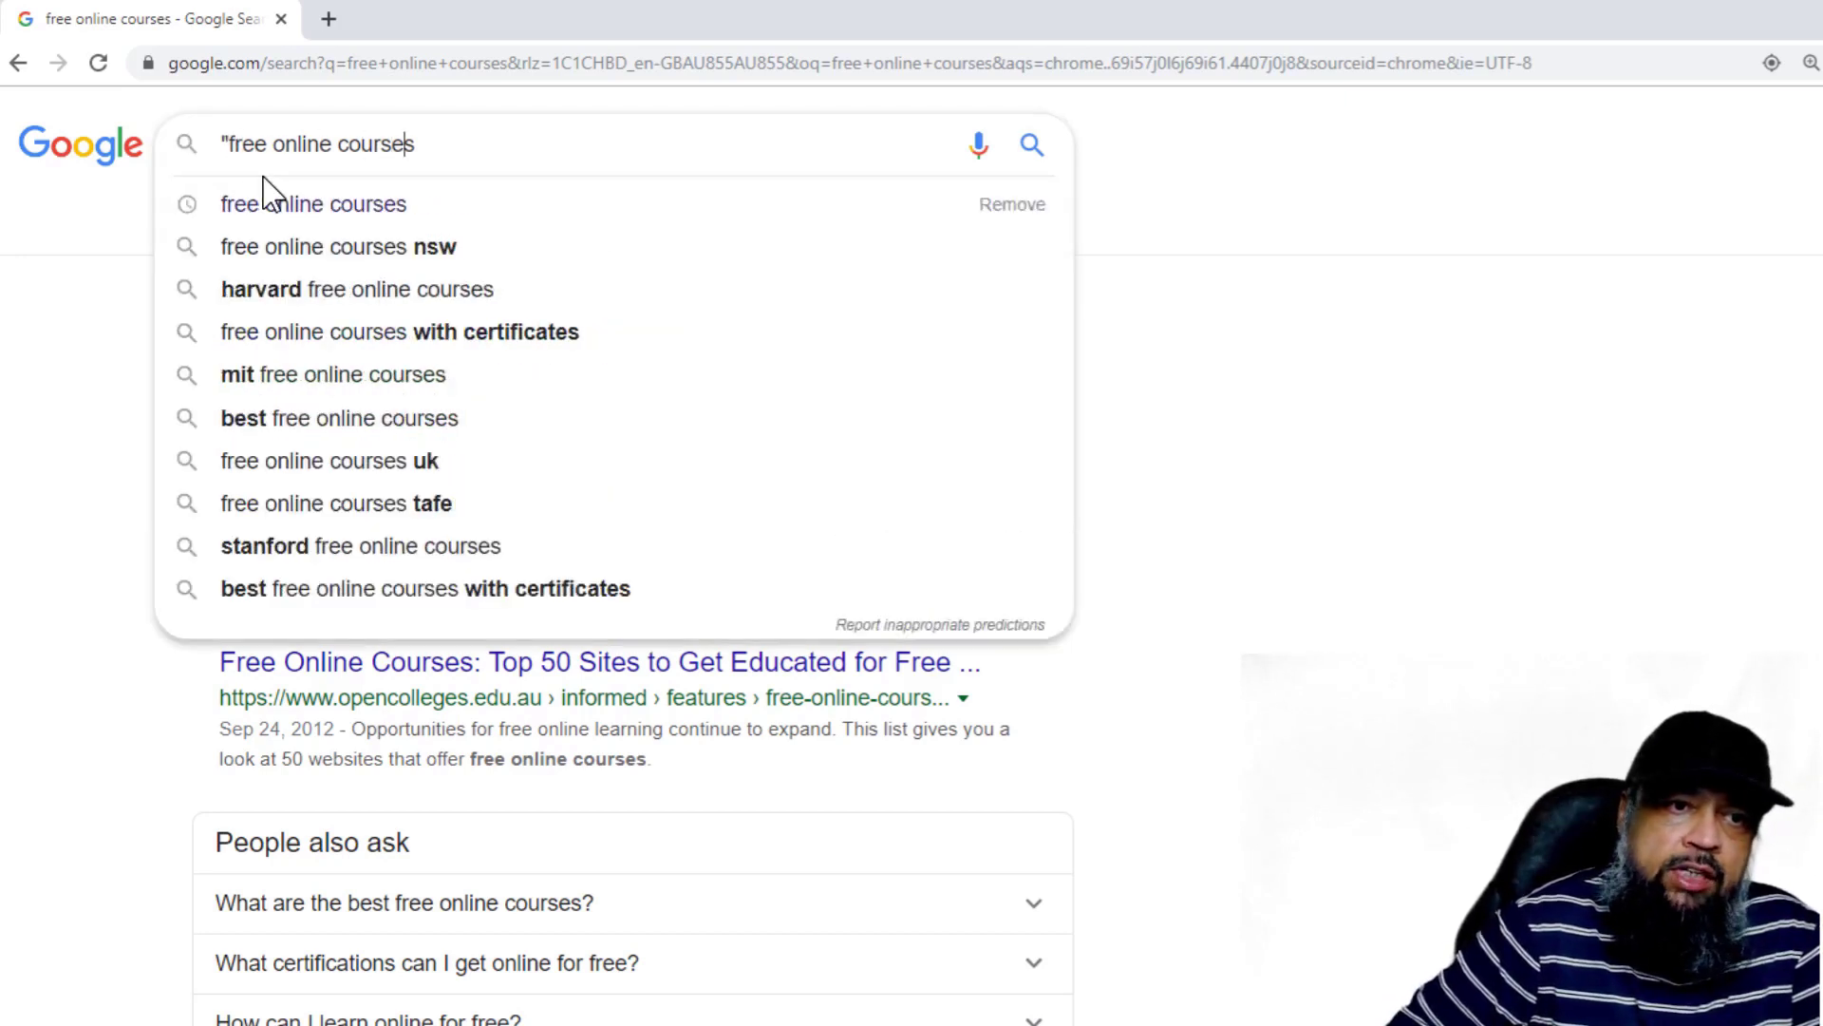
{"action": "type", "text": "\""}
{"action": "key", "text": "Return"}
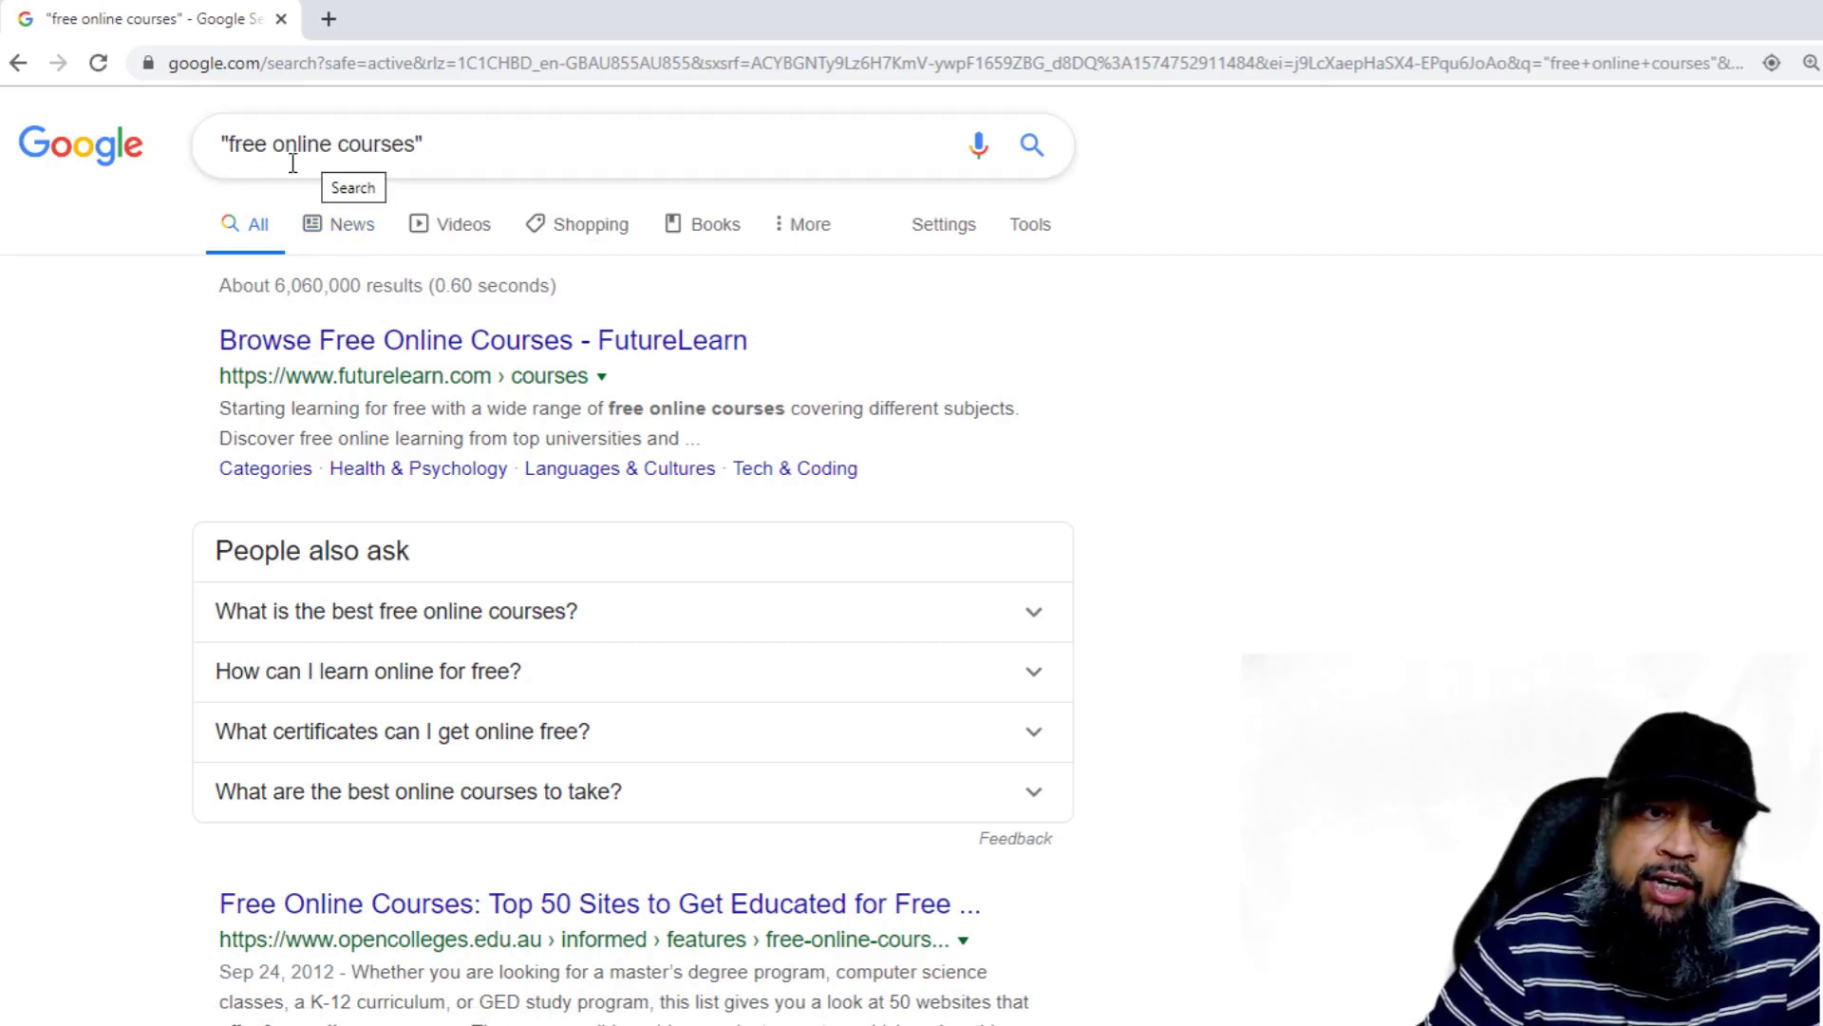
- Put the intitle: operator before the quoted phrase and search for intitle:"free online courses"
{"action": "left_click", "coordinate": [226, 136]}
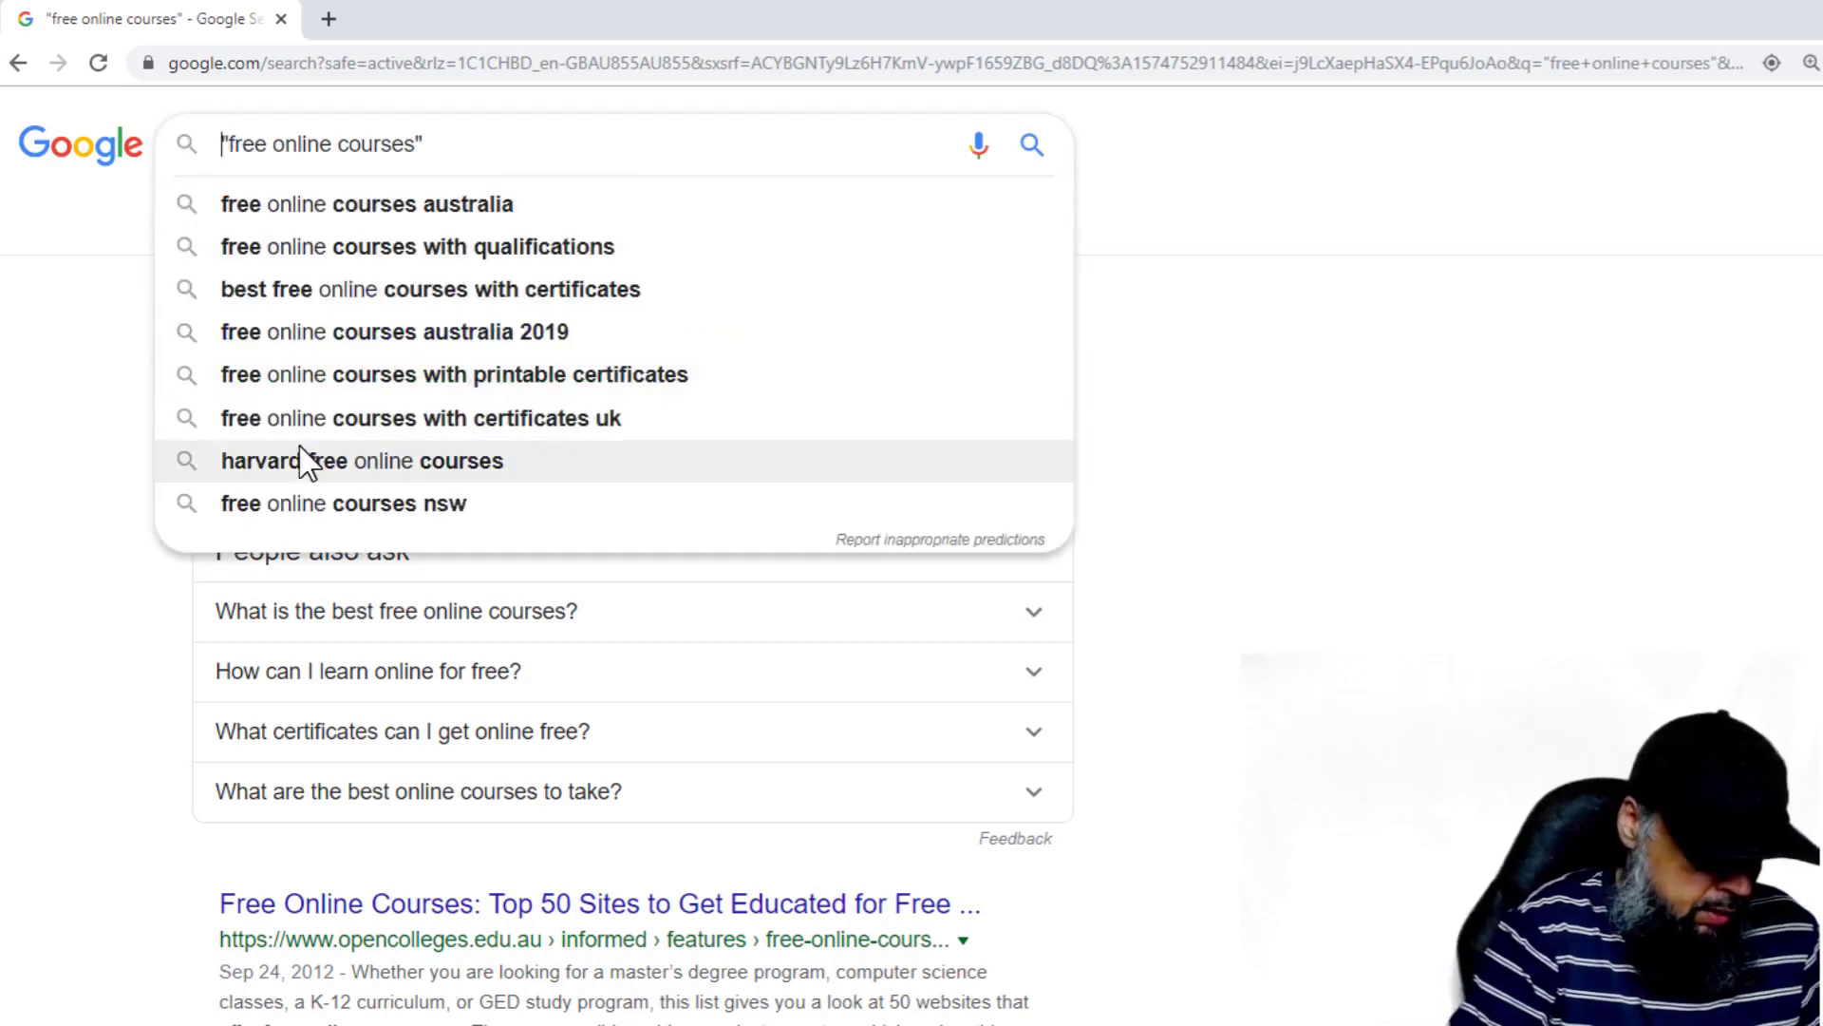
{"action": "type", "text": "intit"}
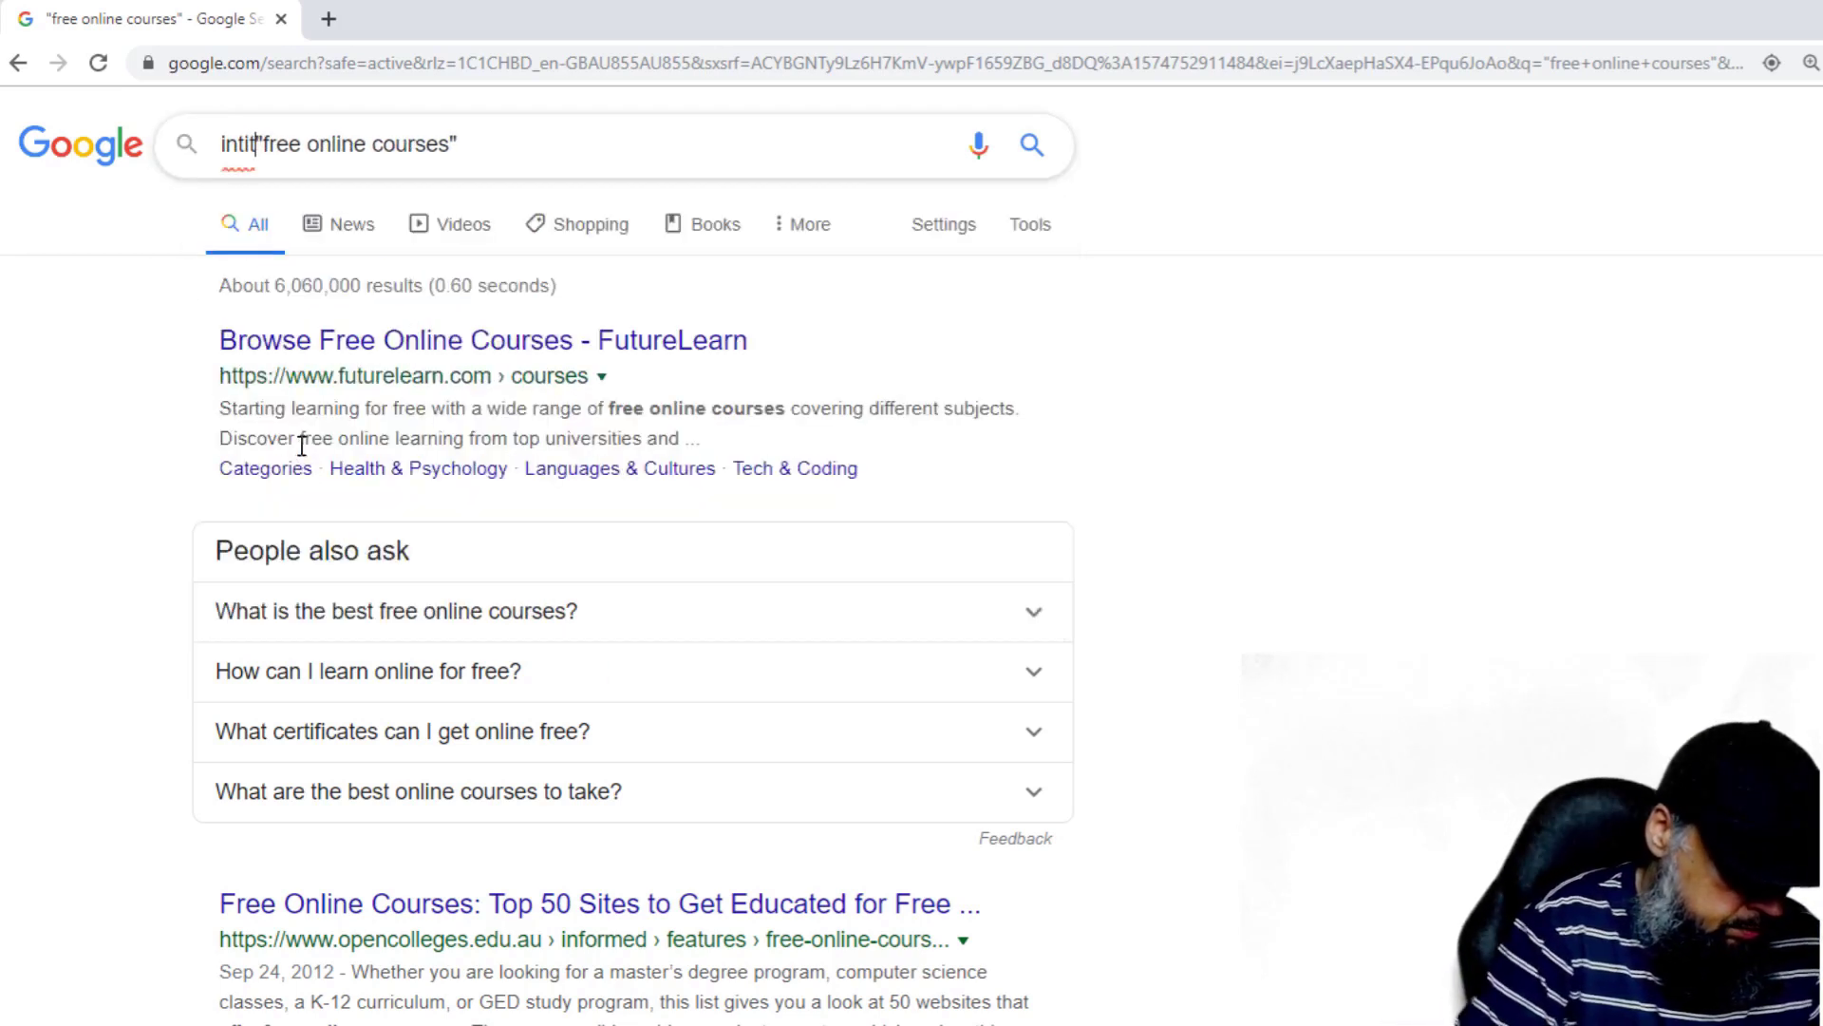
{"action": "type", "text": "le:"}
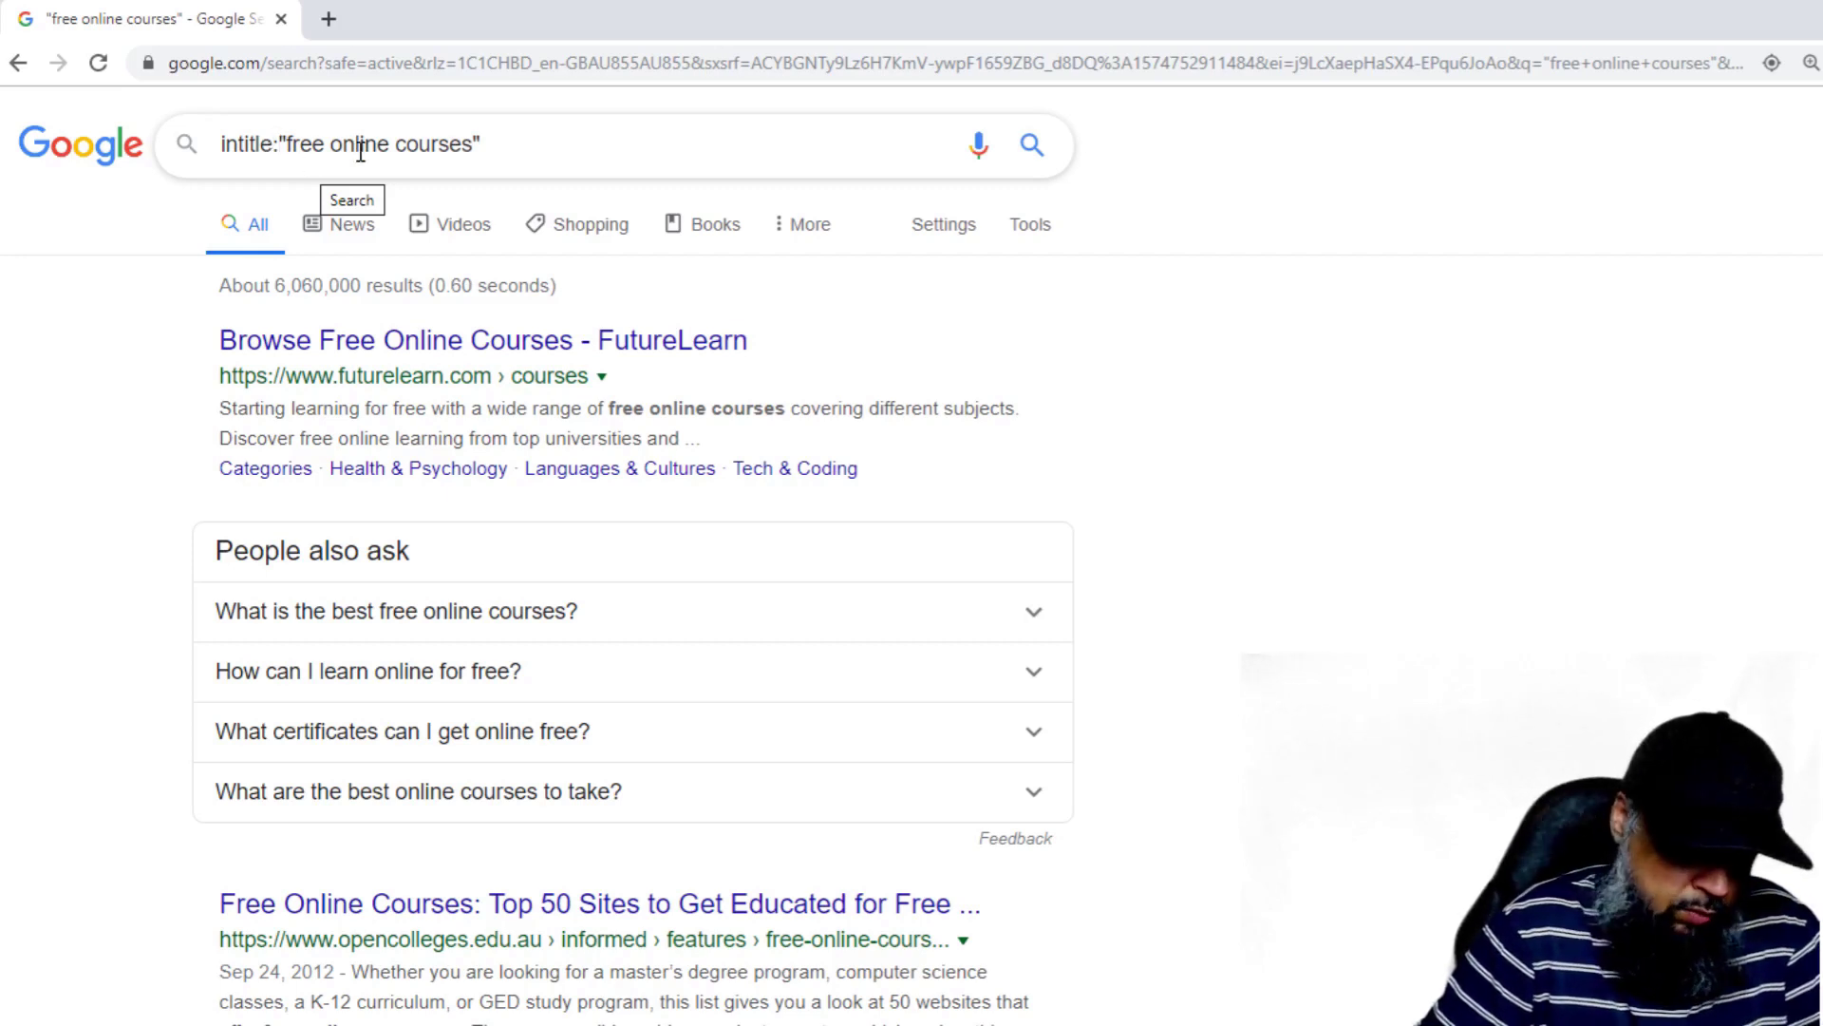
{"action": "key", "text": "Return"}
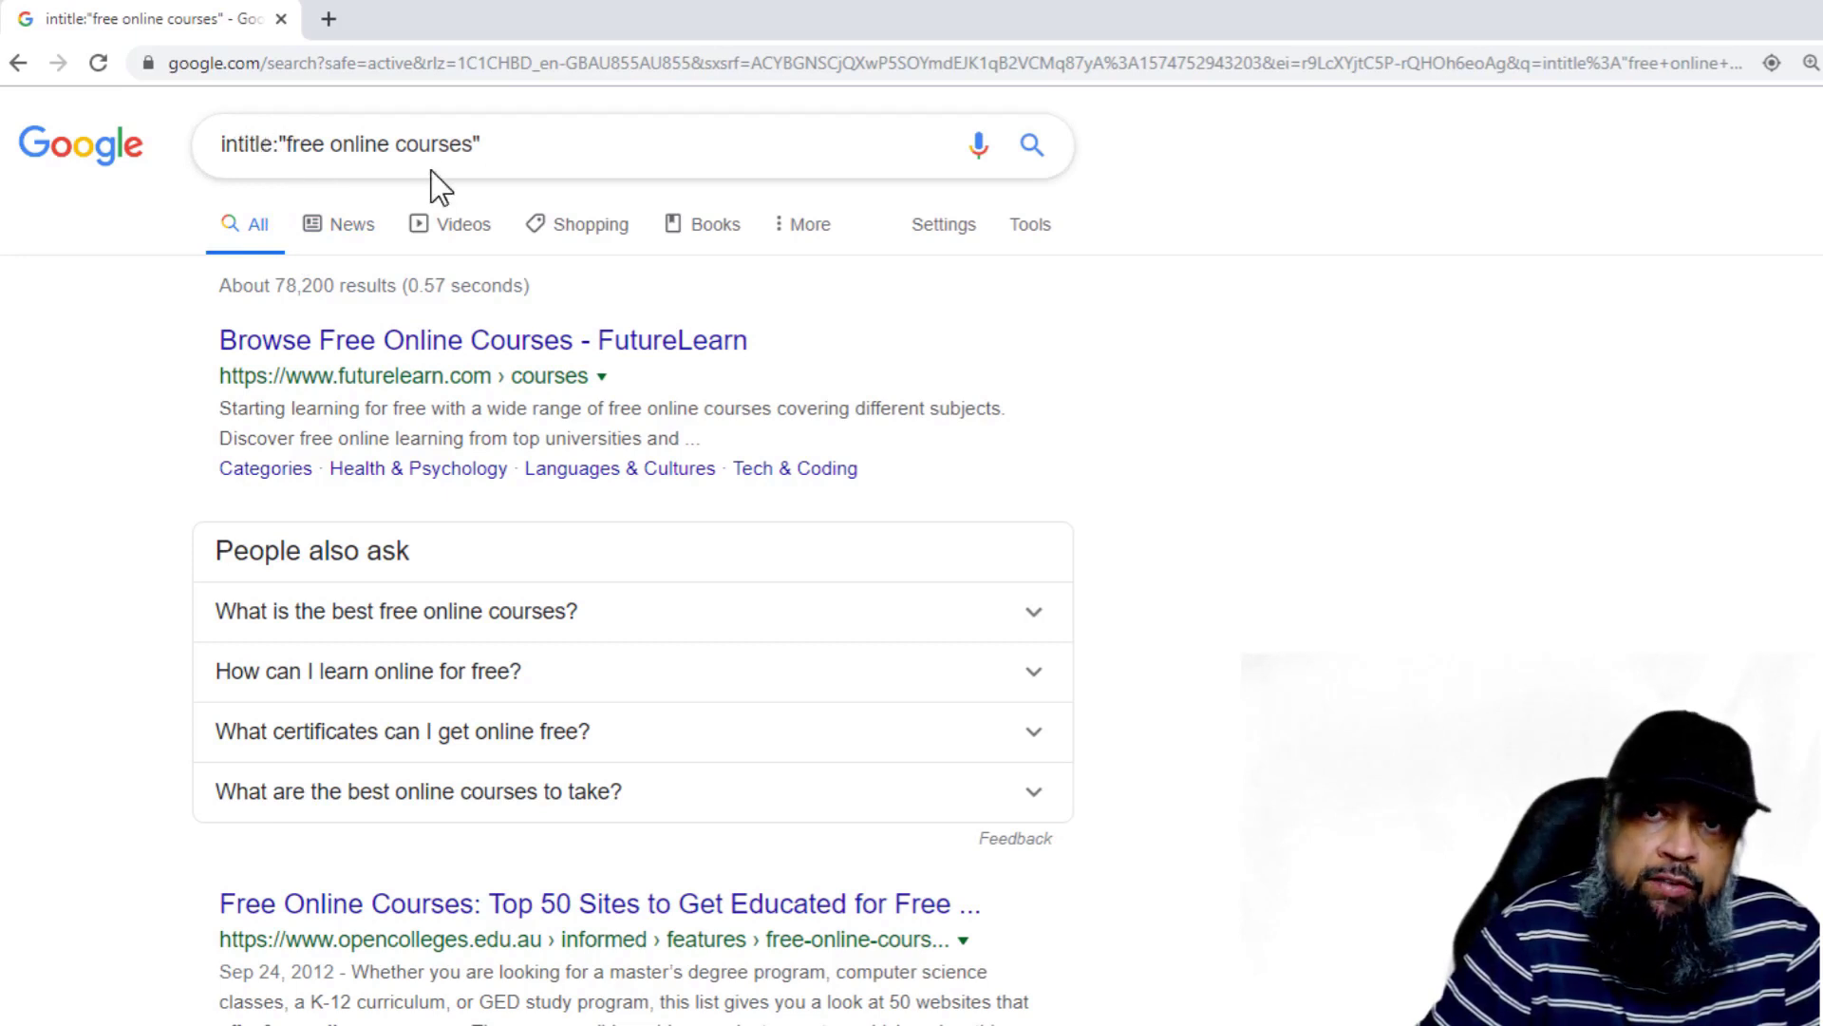
- Extend the query with AND inurl:"free online courses" and run the combined title and URL search
{"action": "left_click", "coordinate": [522, 162]}
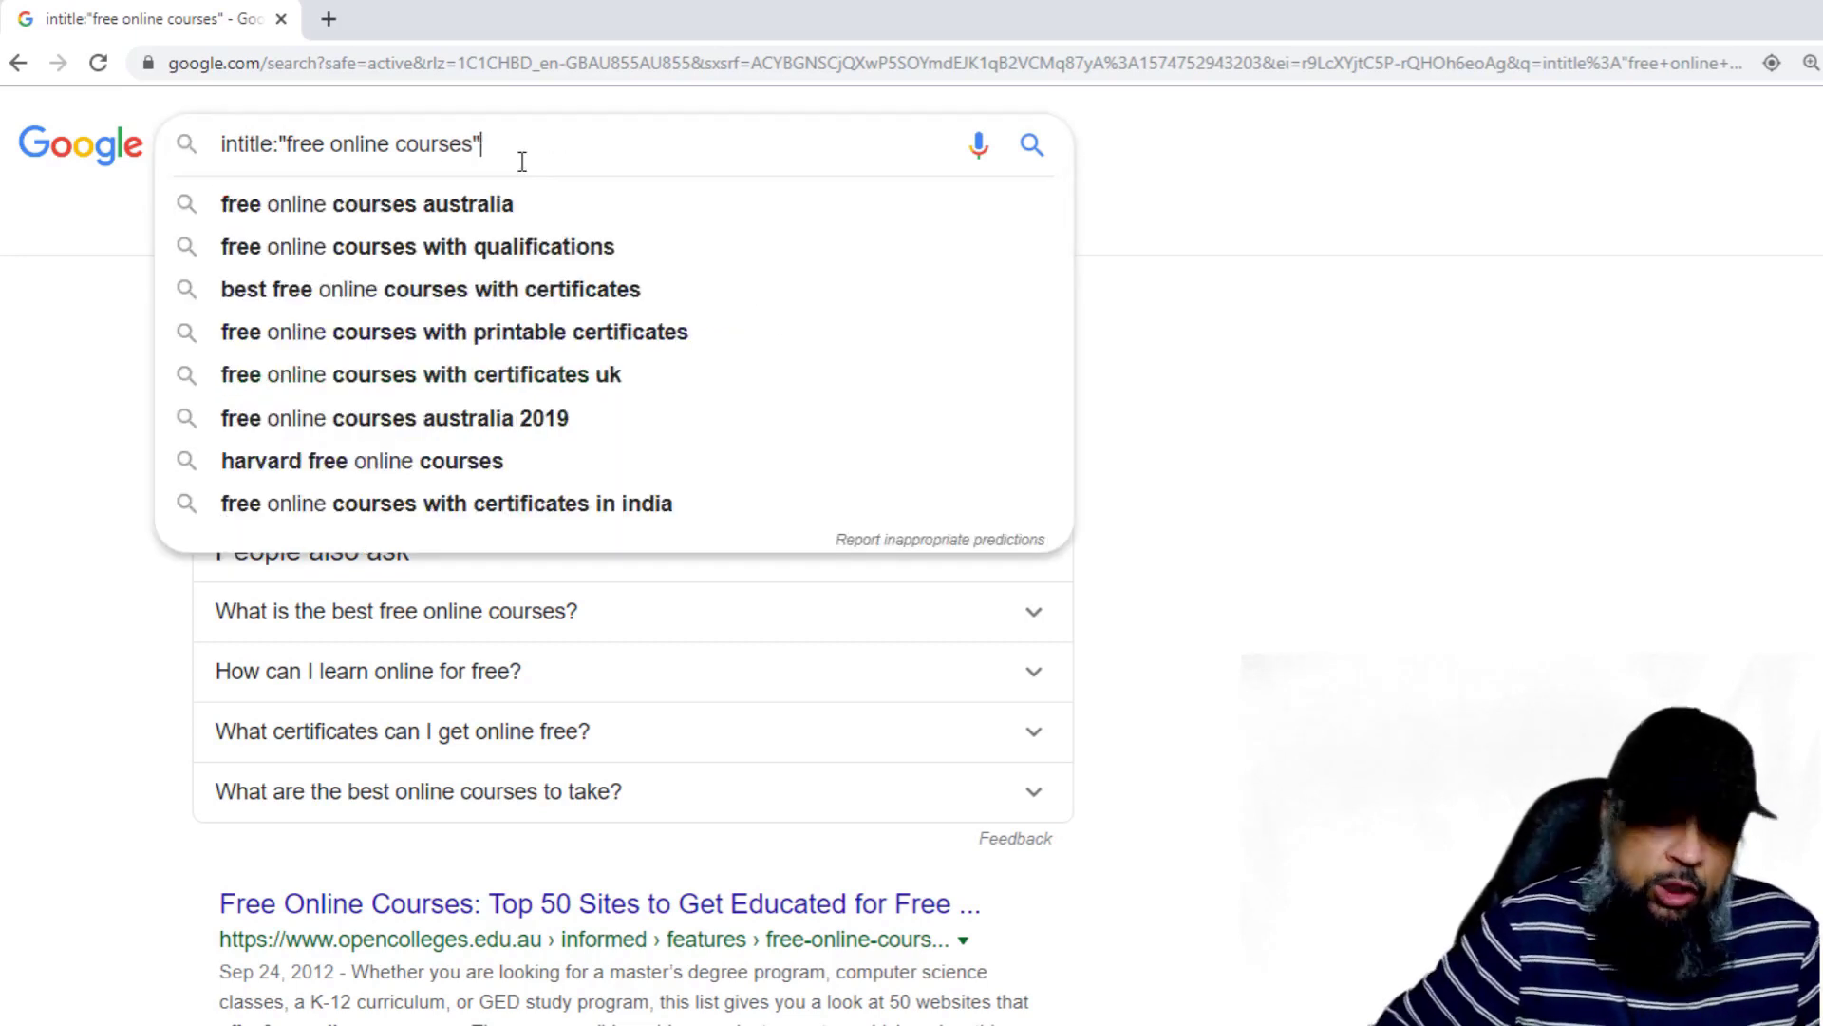
{"action": "type", "text": "AND"}
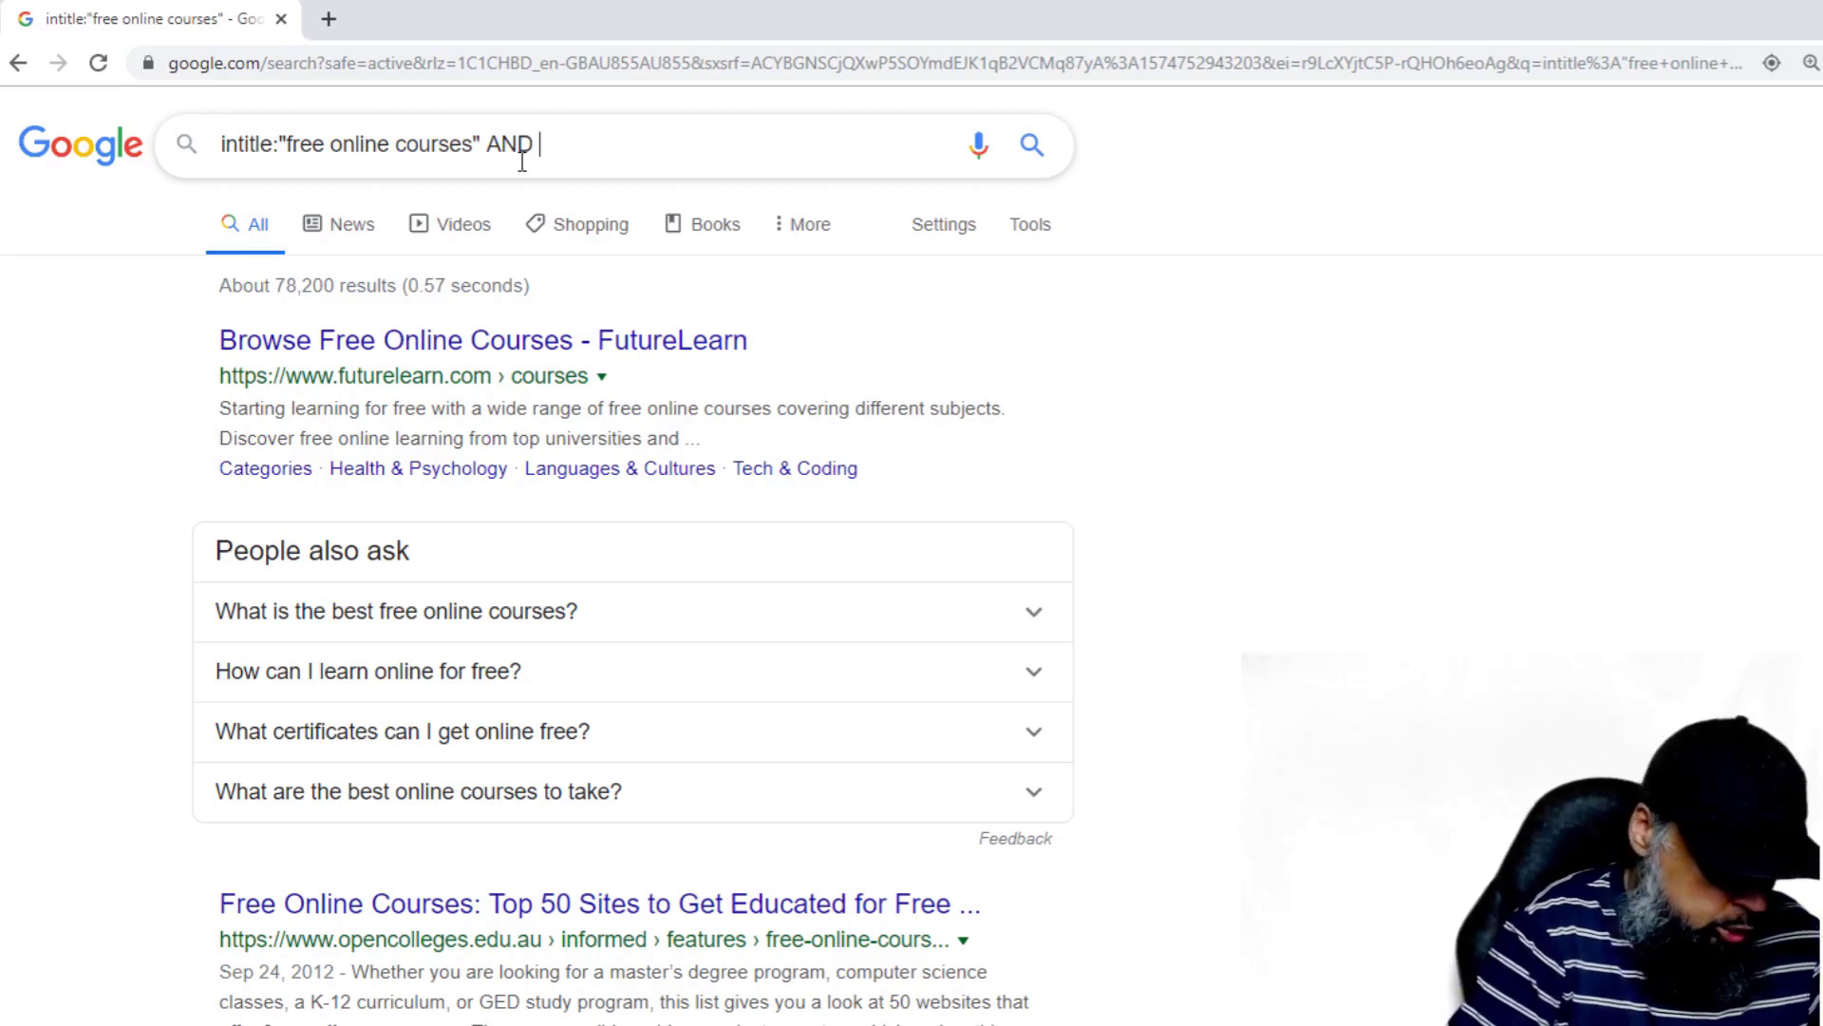
{"action": "type", "text": "inurl"}
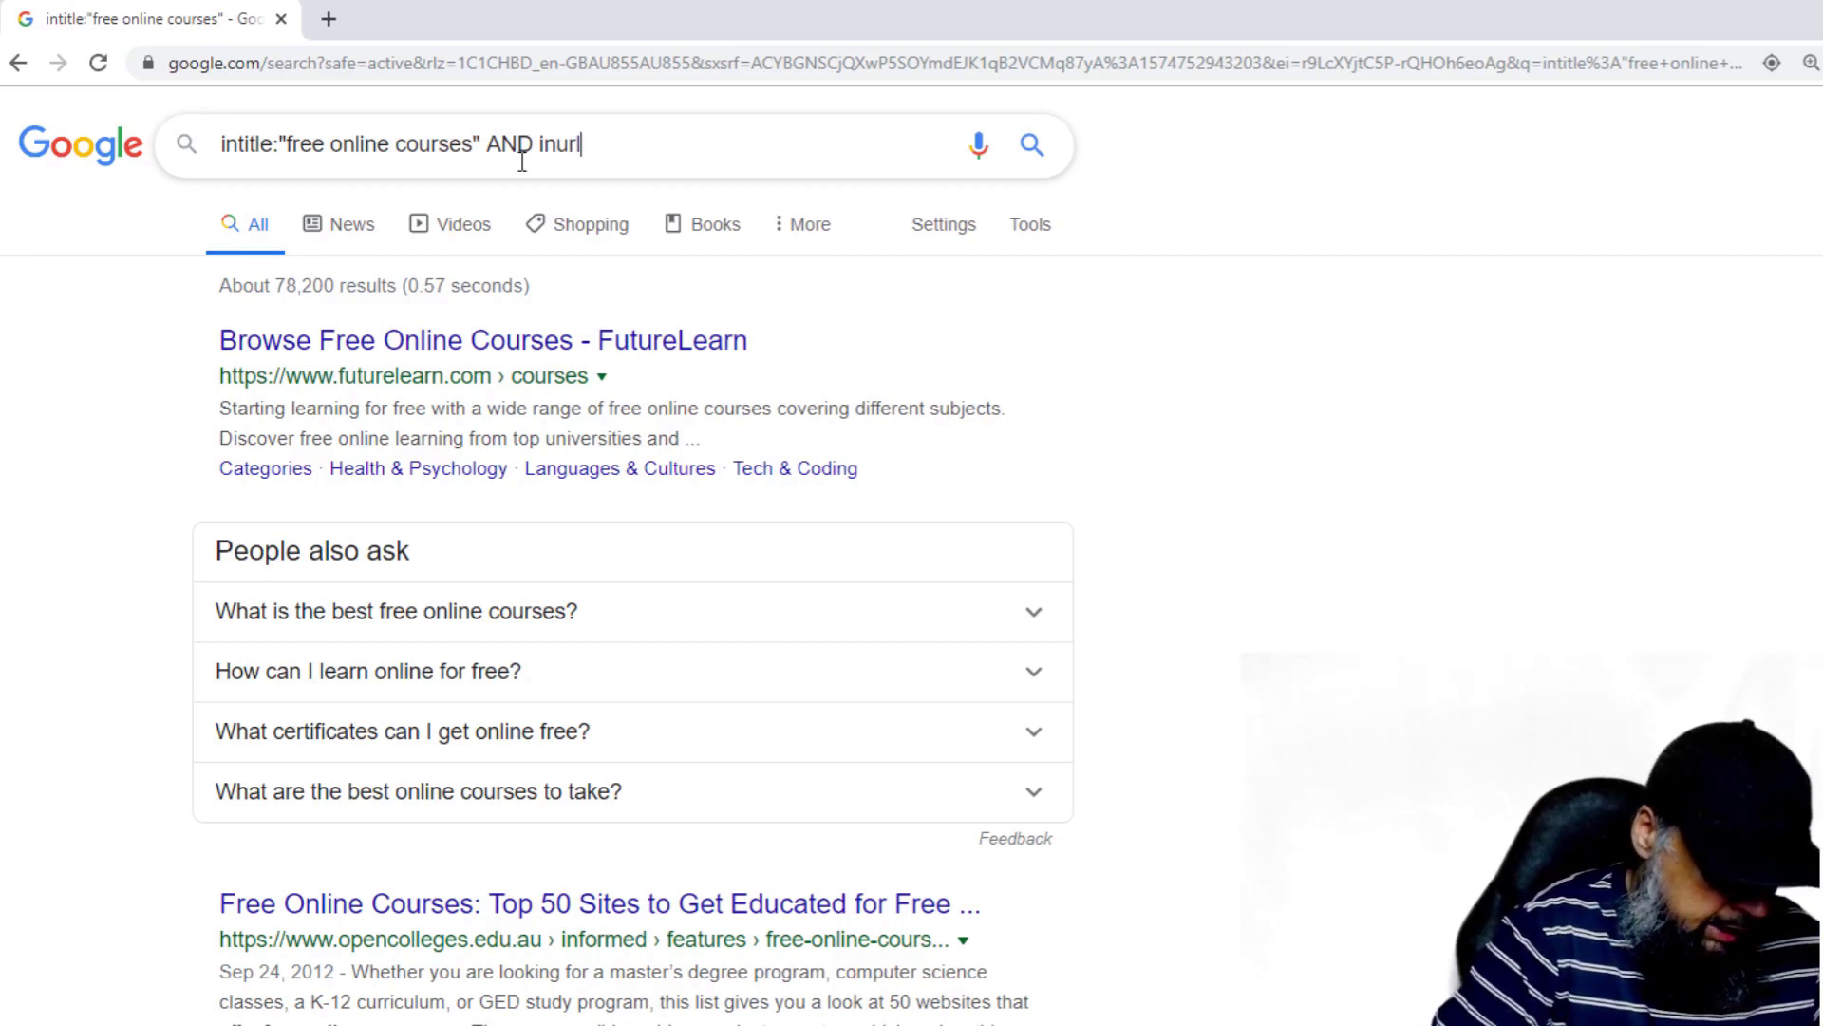
{"action": "type", "text": ":"}
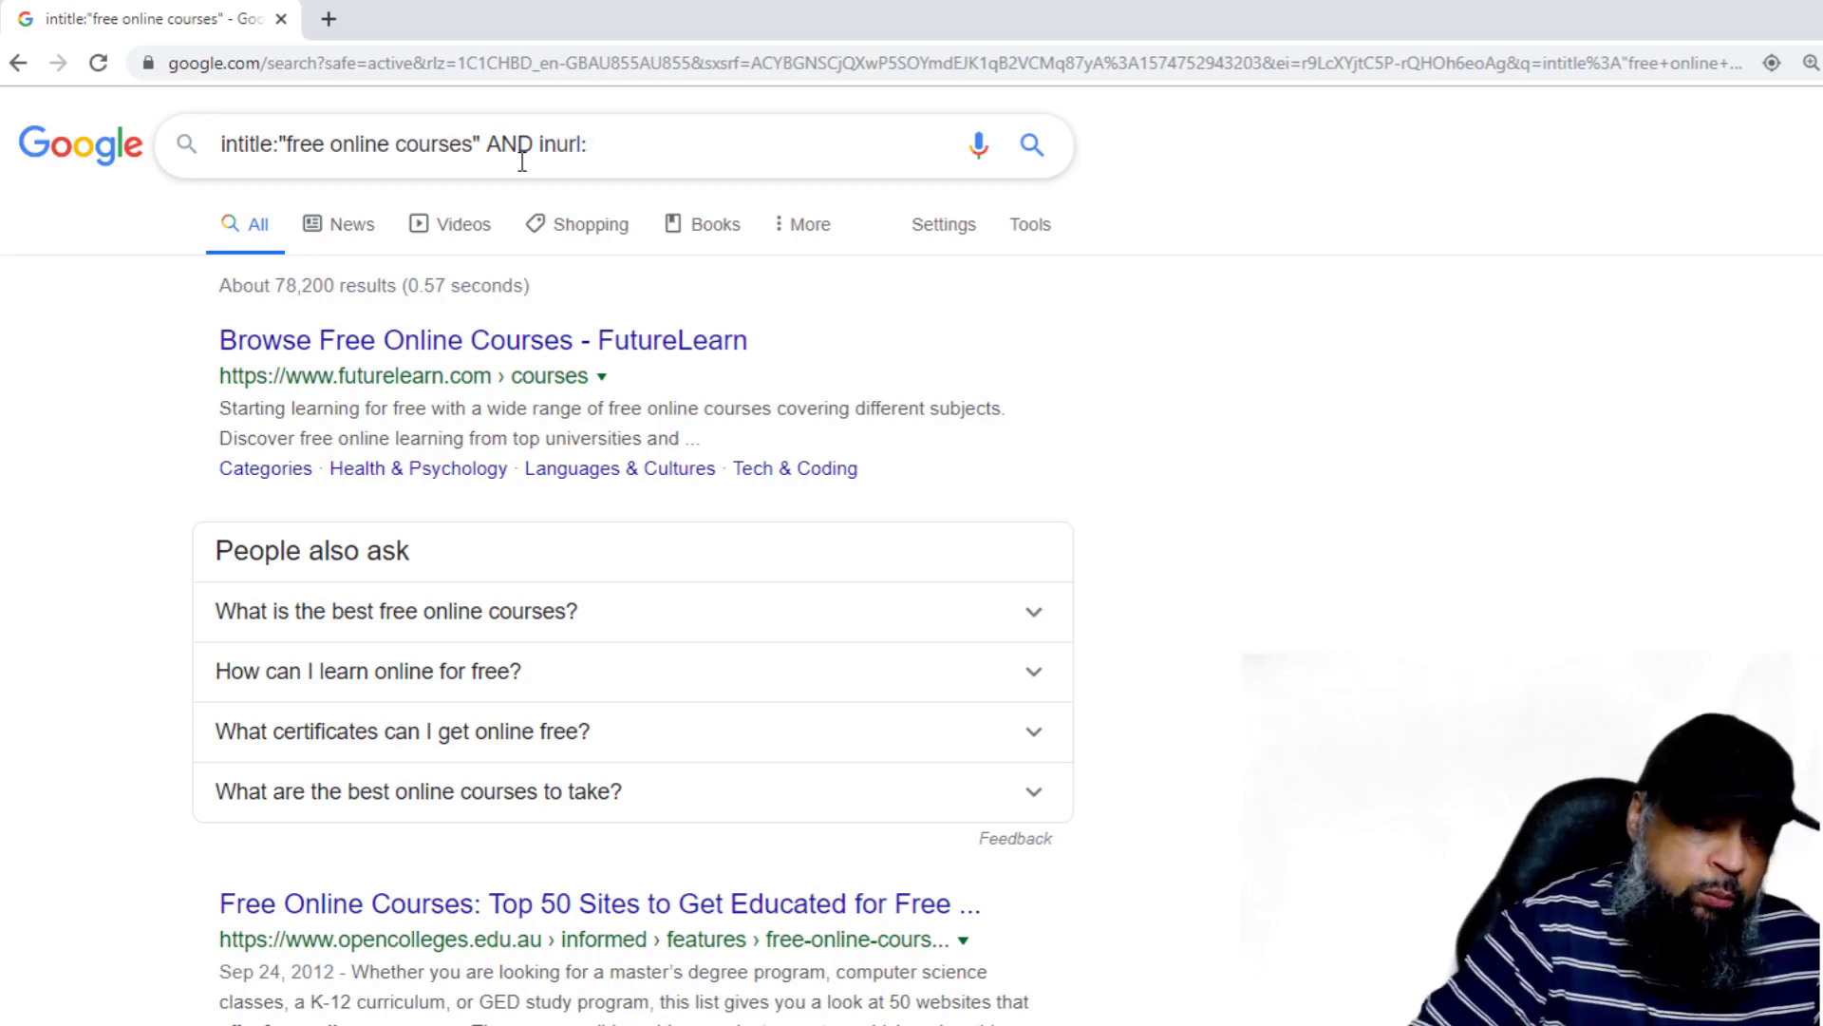
{"action": "type", "text": "\"free online courses\""}
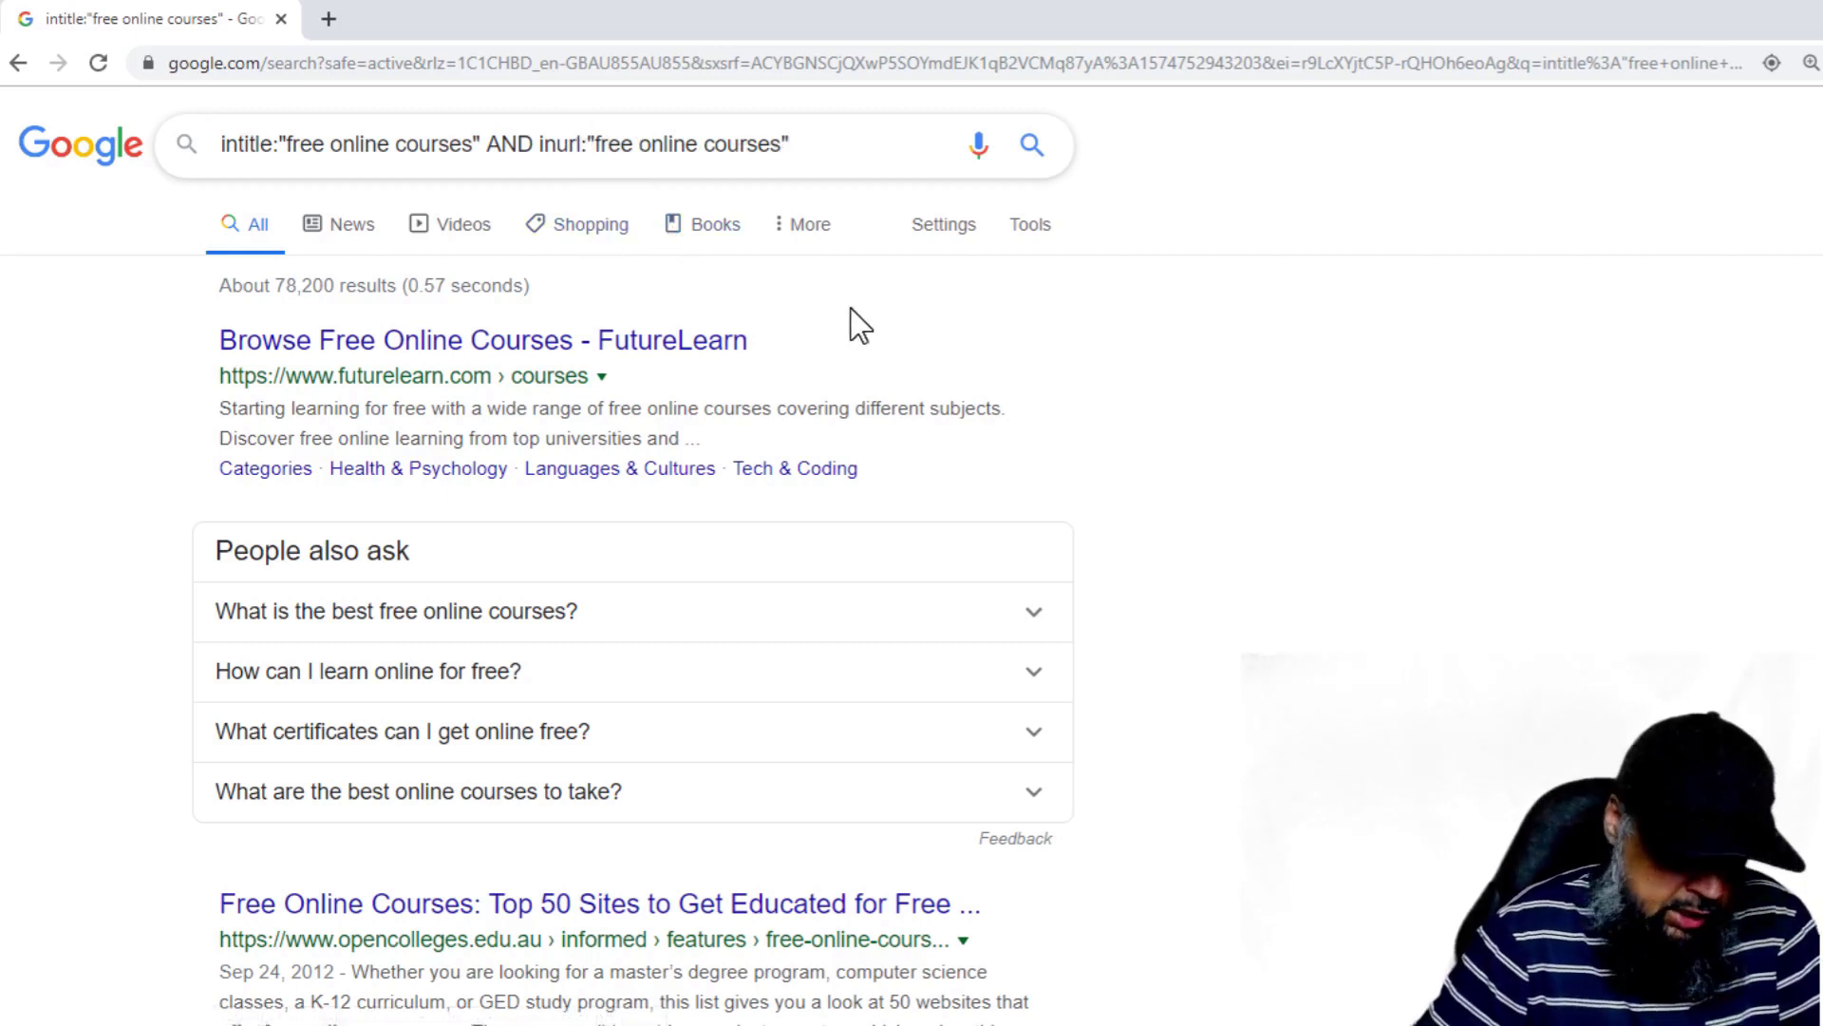
{"action": "key", "text": "Return"}
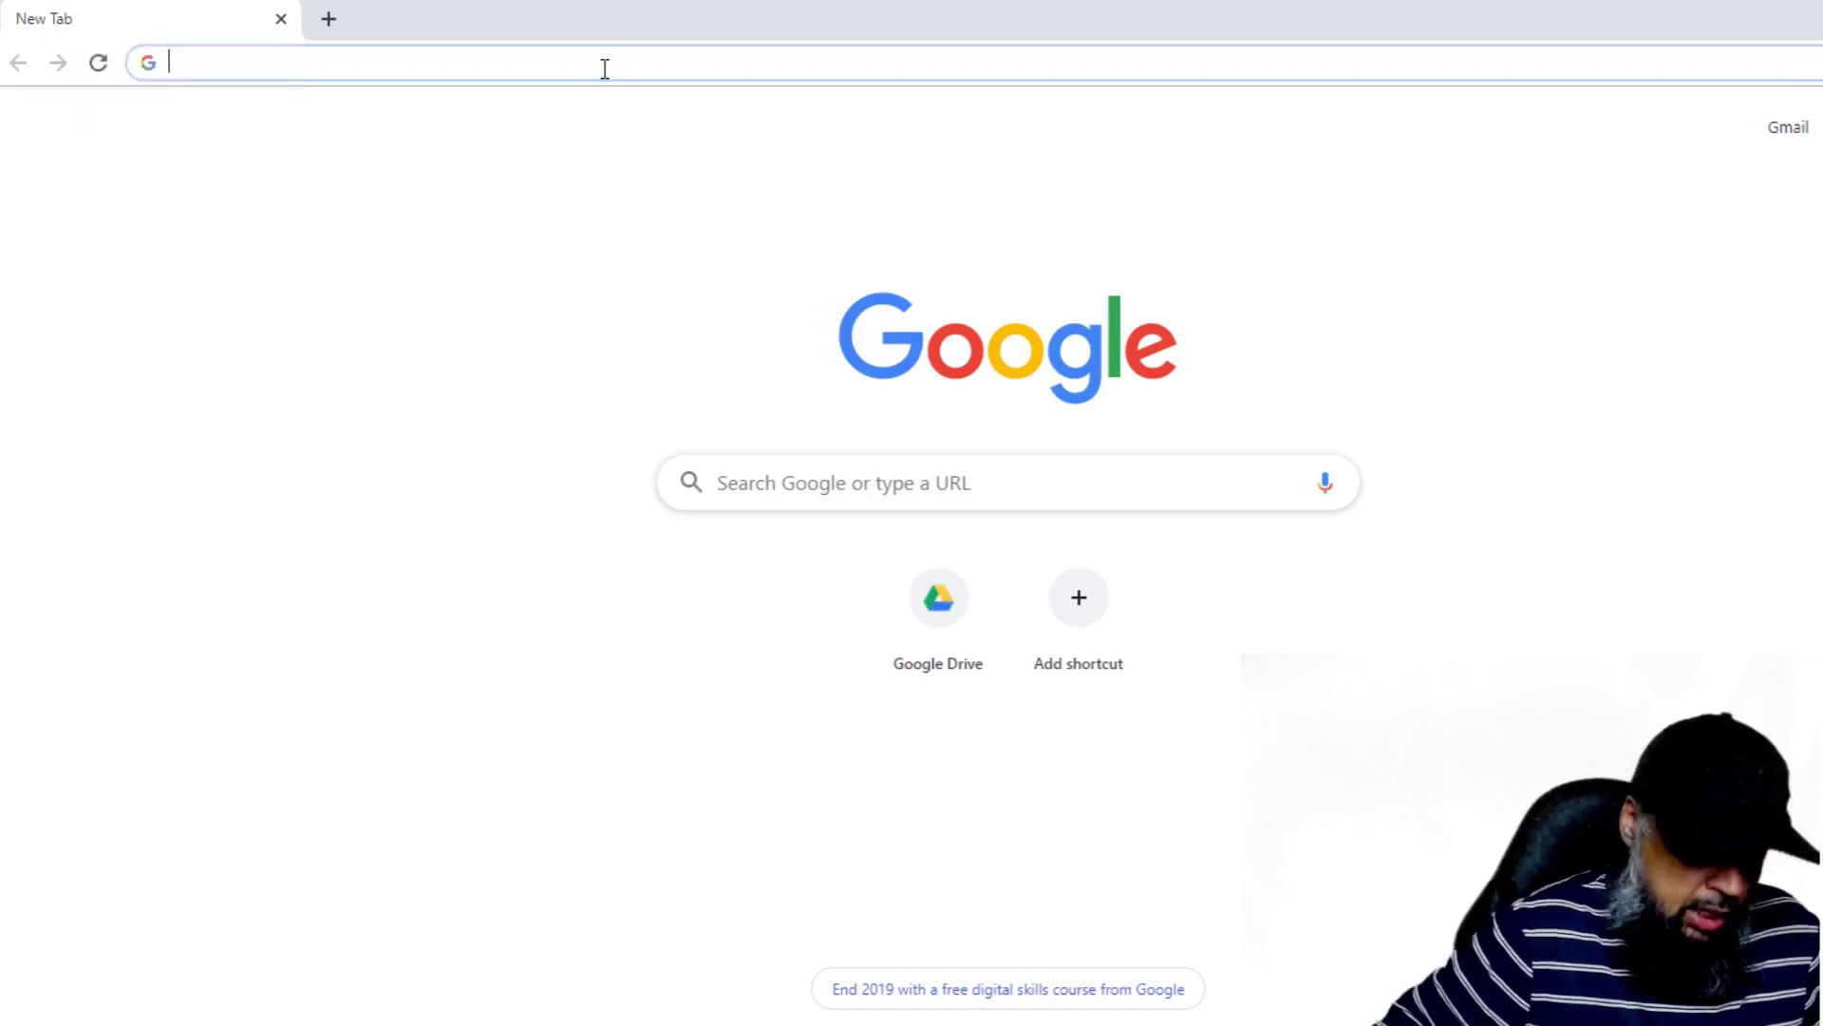
- Search for "powerpoint tutorial" from the new tab page and restrict the results to videos
{"action": "type", "text": "powerpoin"}
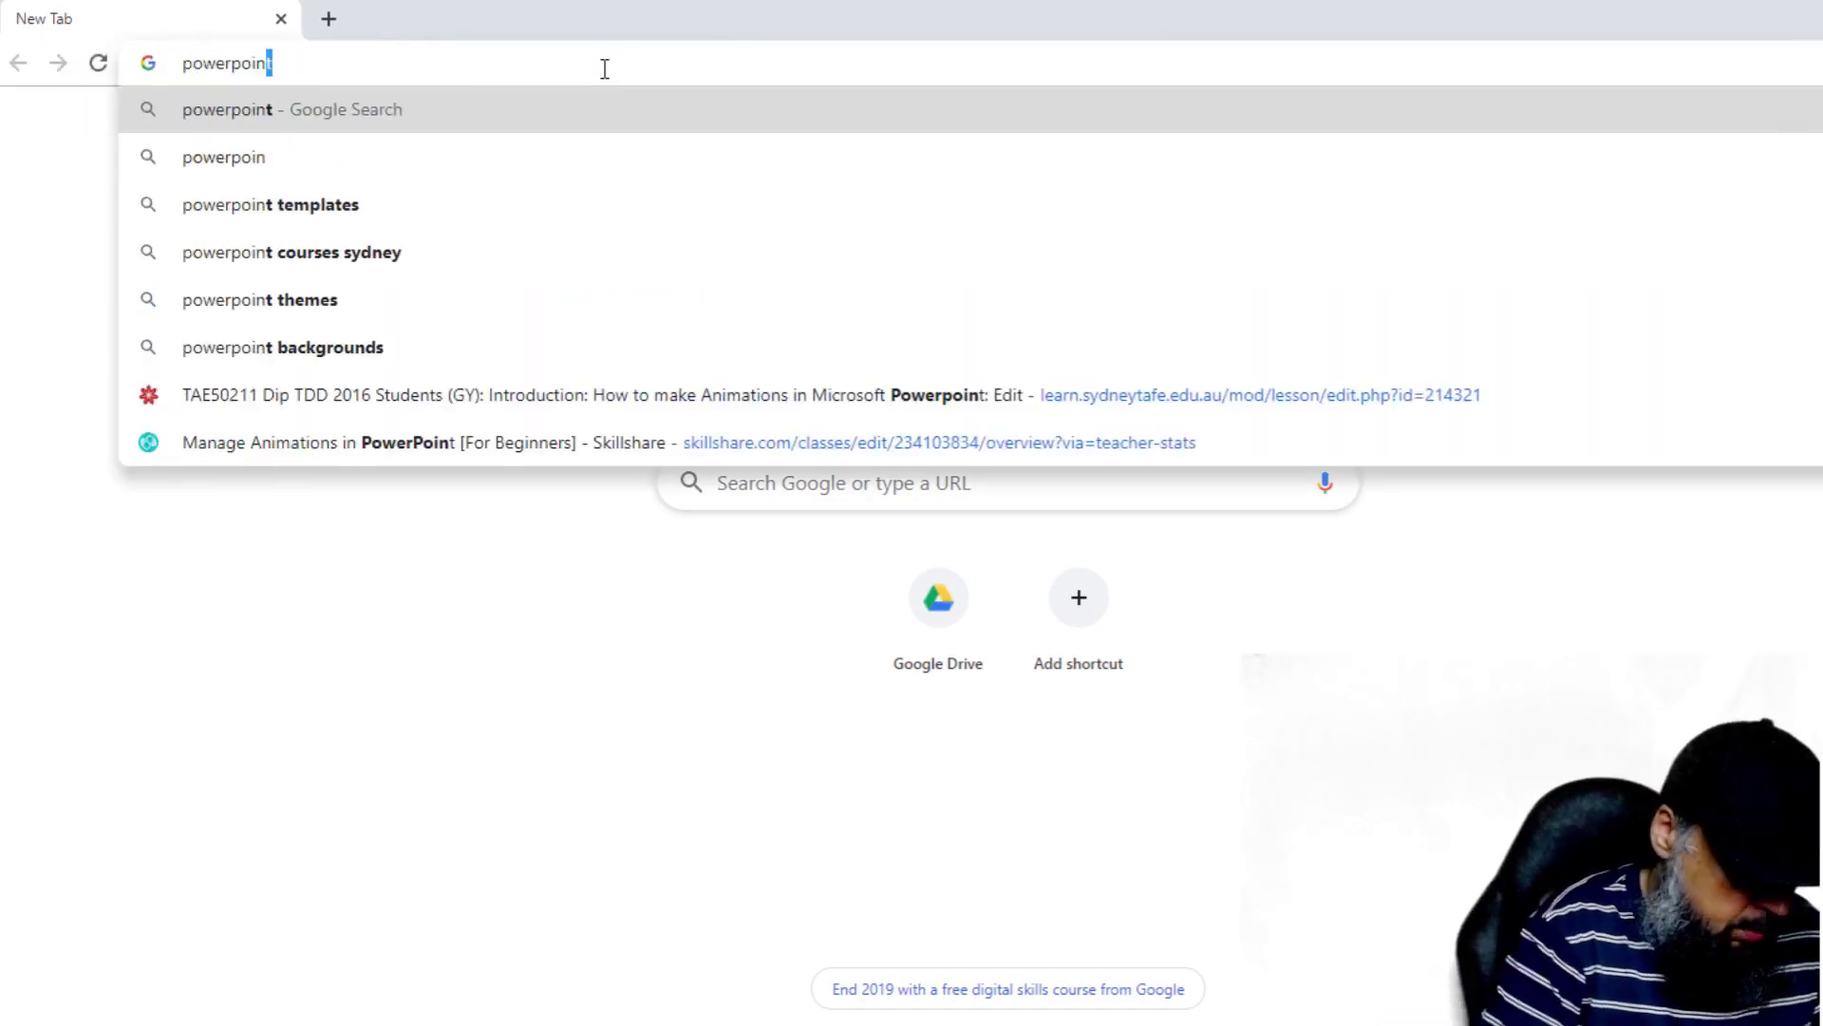
{"action": "type", "text": "t tutorial"}
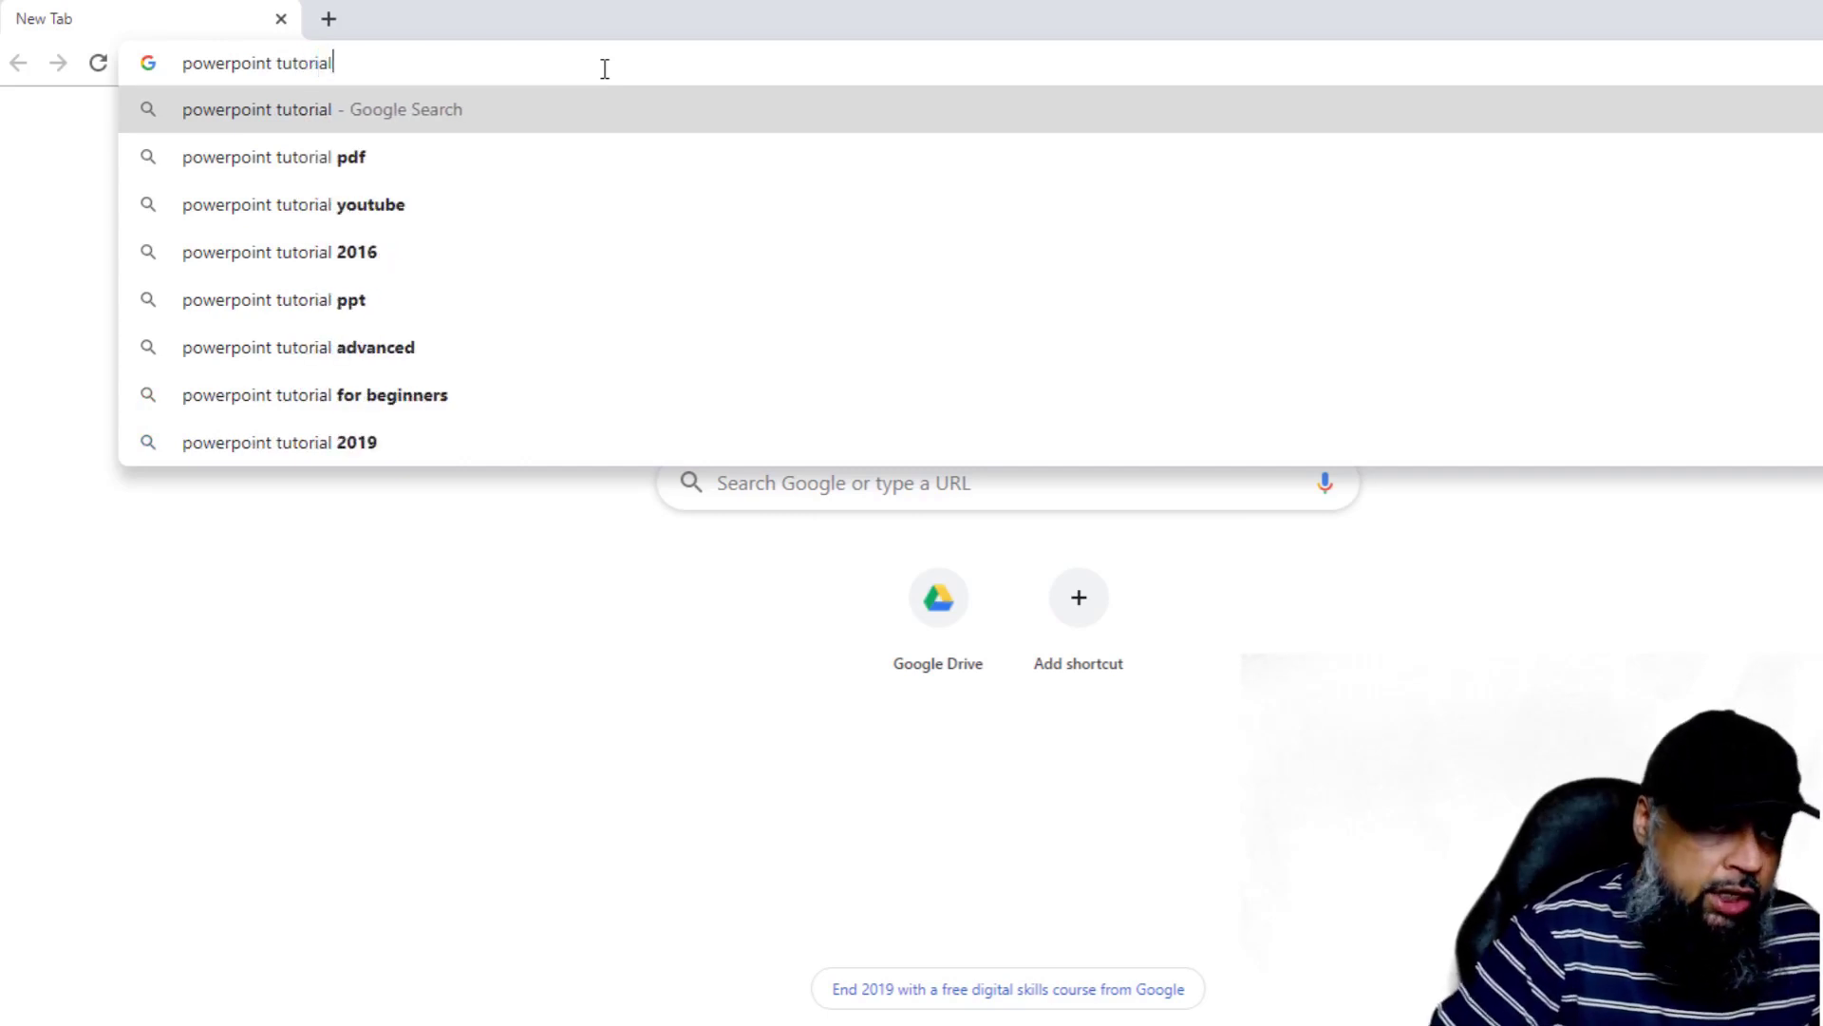
{"action": "key", "text": "Return"}
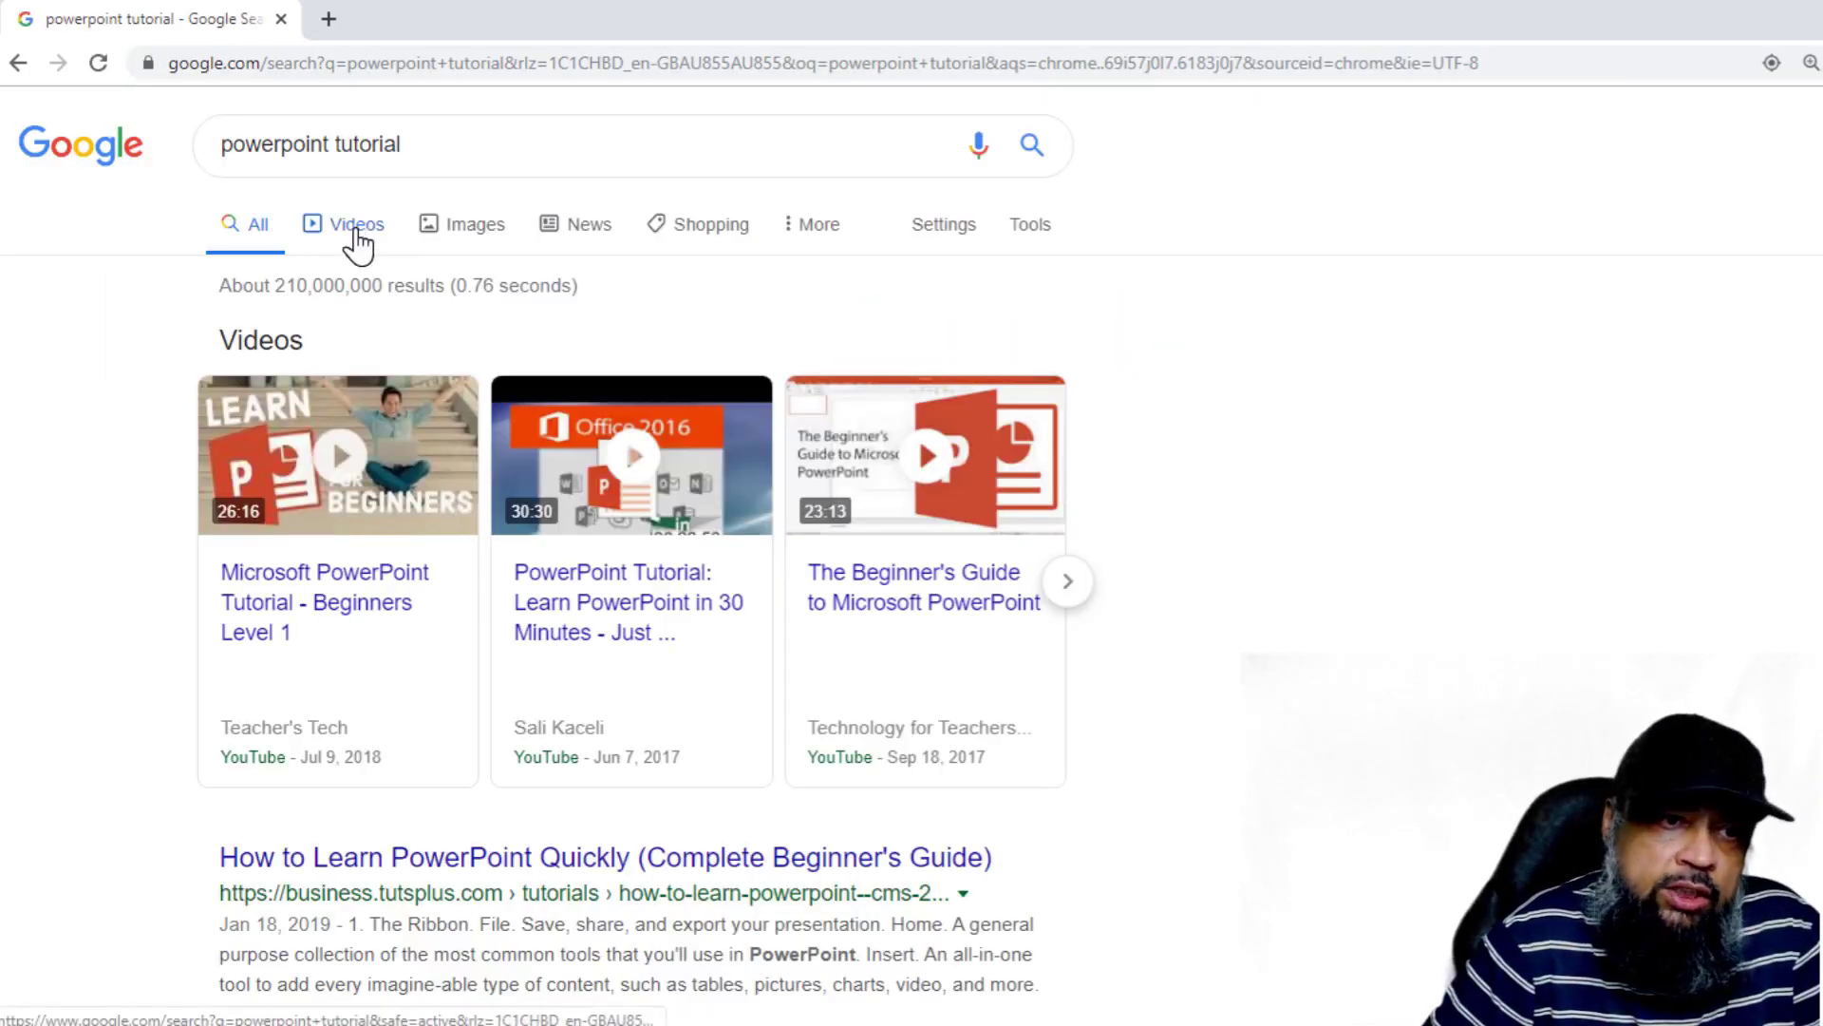
{"action": "left_click", "coordinate": [358, 228]}
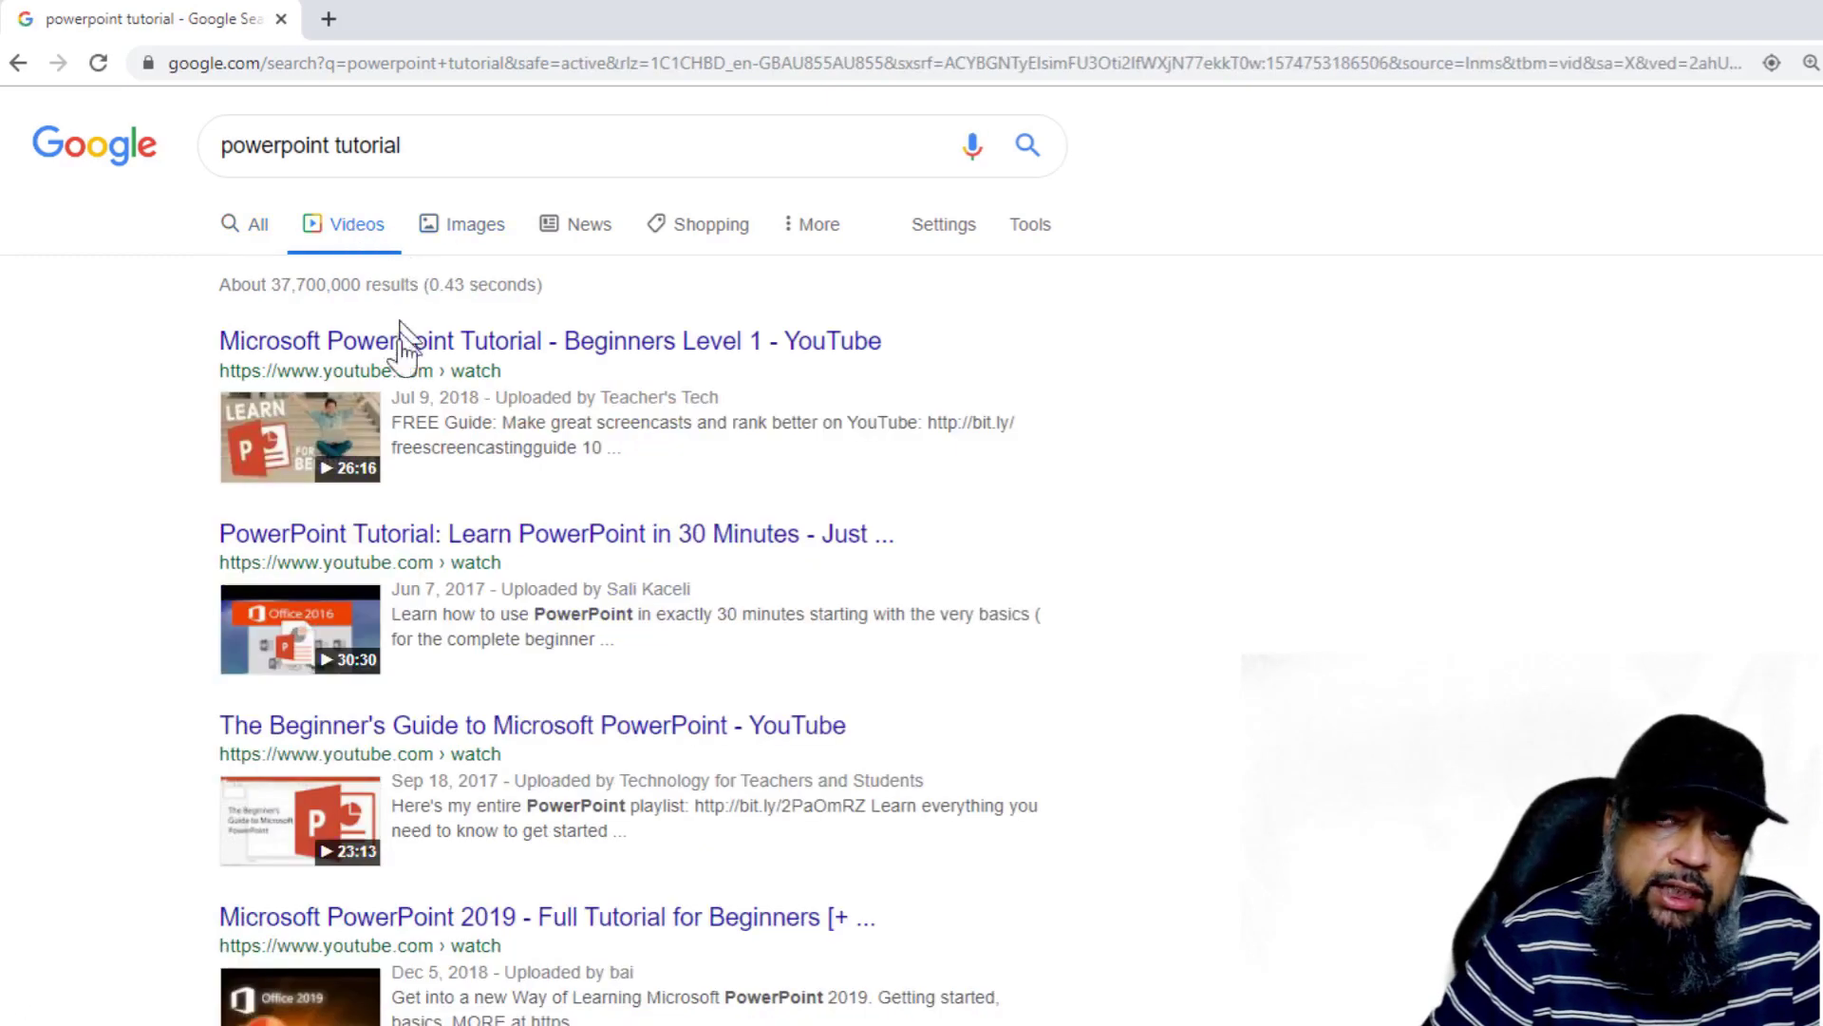
- Filter the video results to Long (20+ min.) duration and to uploads from the past month
{"action": "left_click", "coordinate": [1045, 233]}
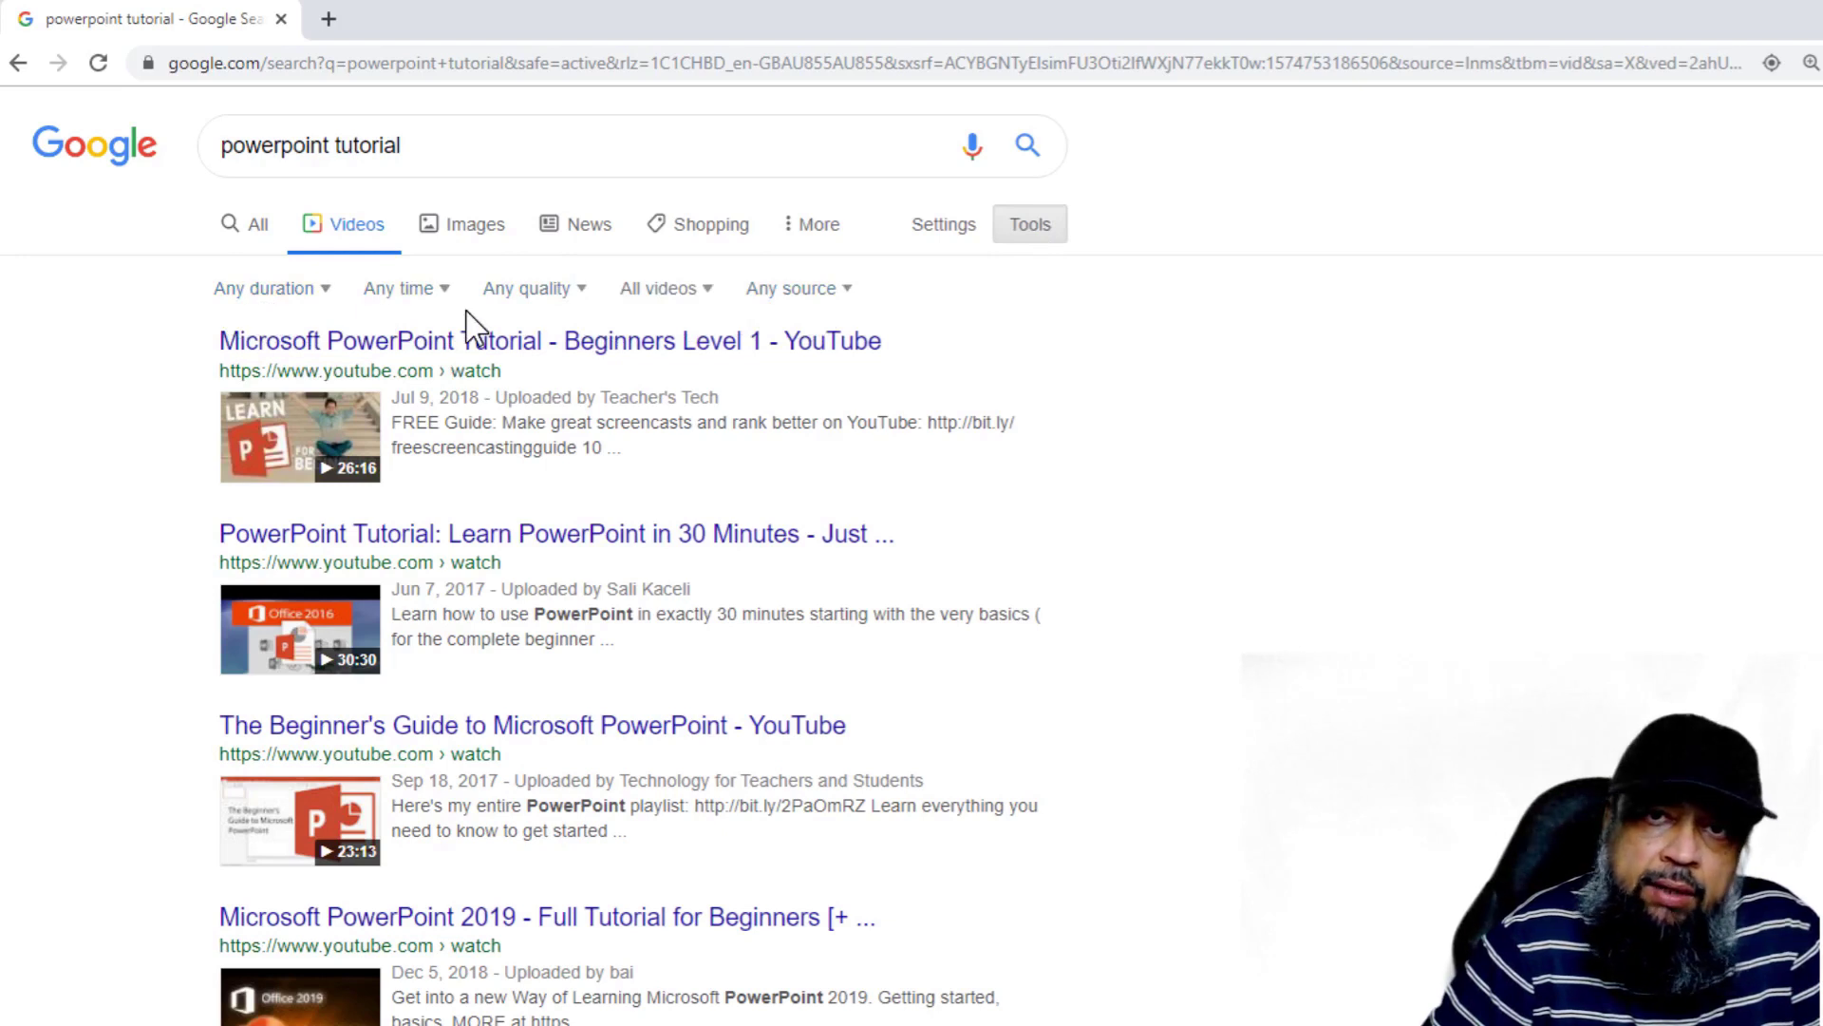
{"action": "left_click", "coordinate": [326, 295]}
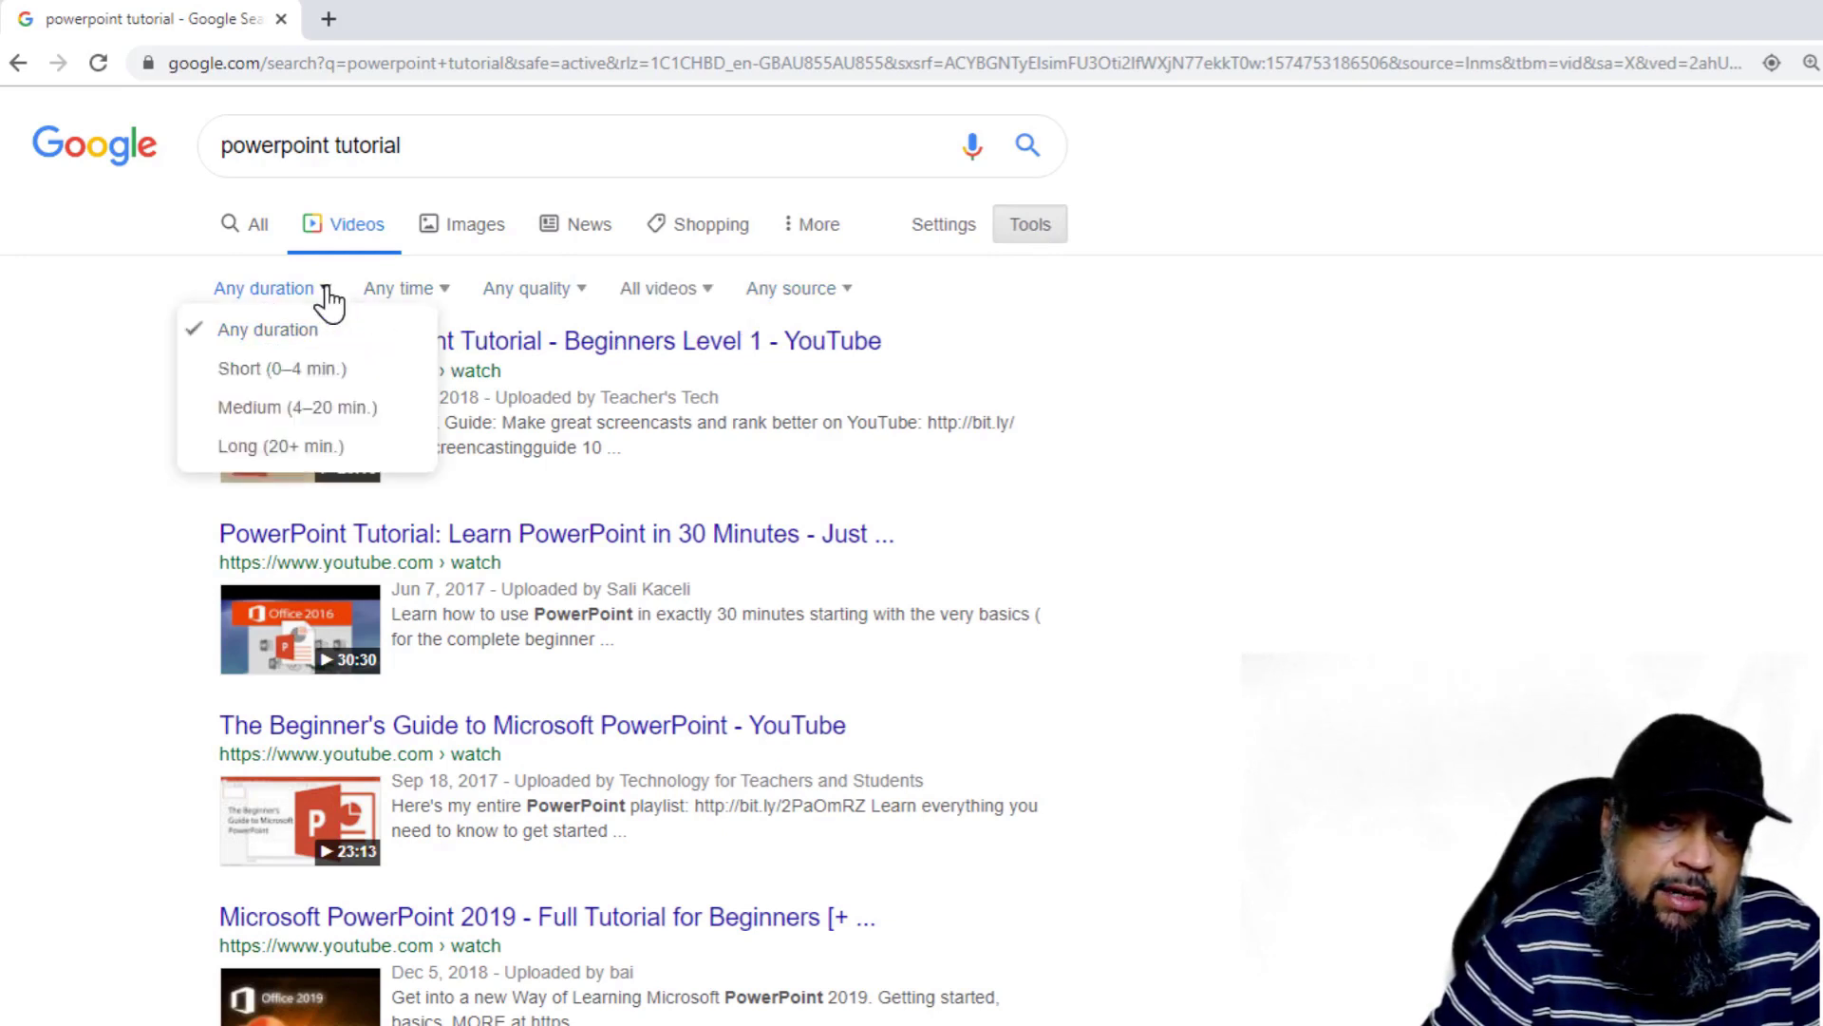
{"action": "left_click", "coordinate": [246, 454]}
{"action": "left_click", "coordinate": [472, 293]}
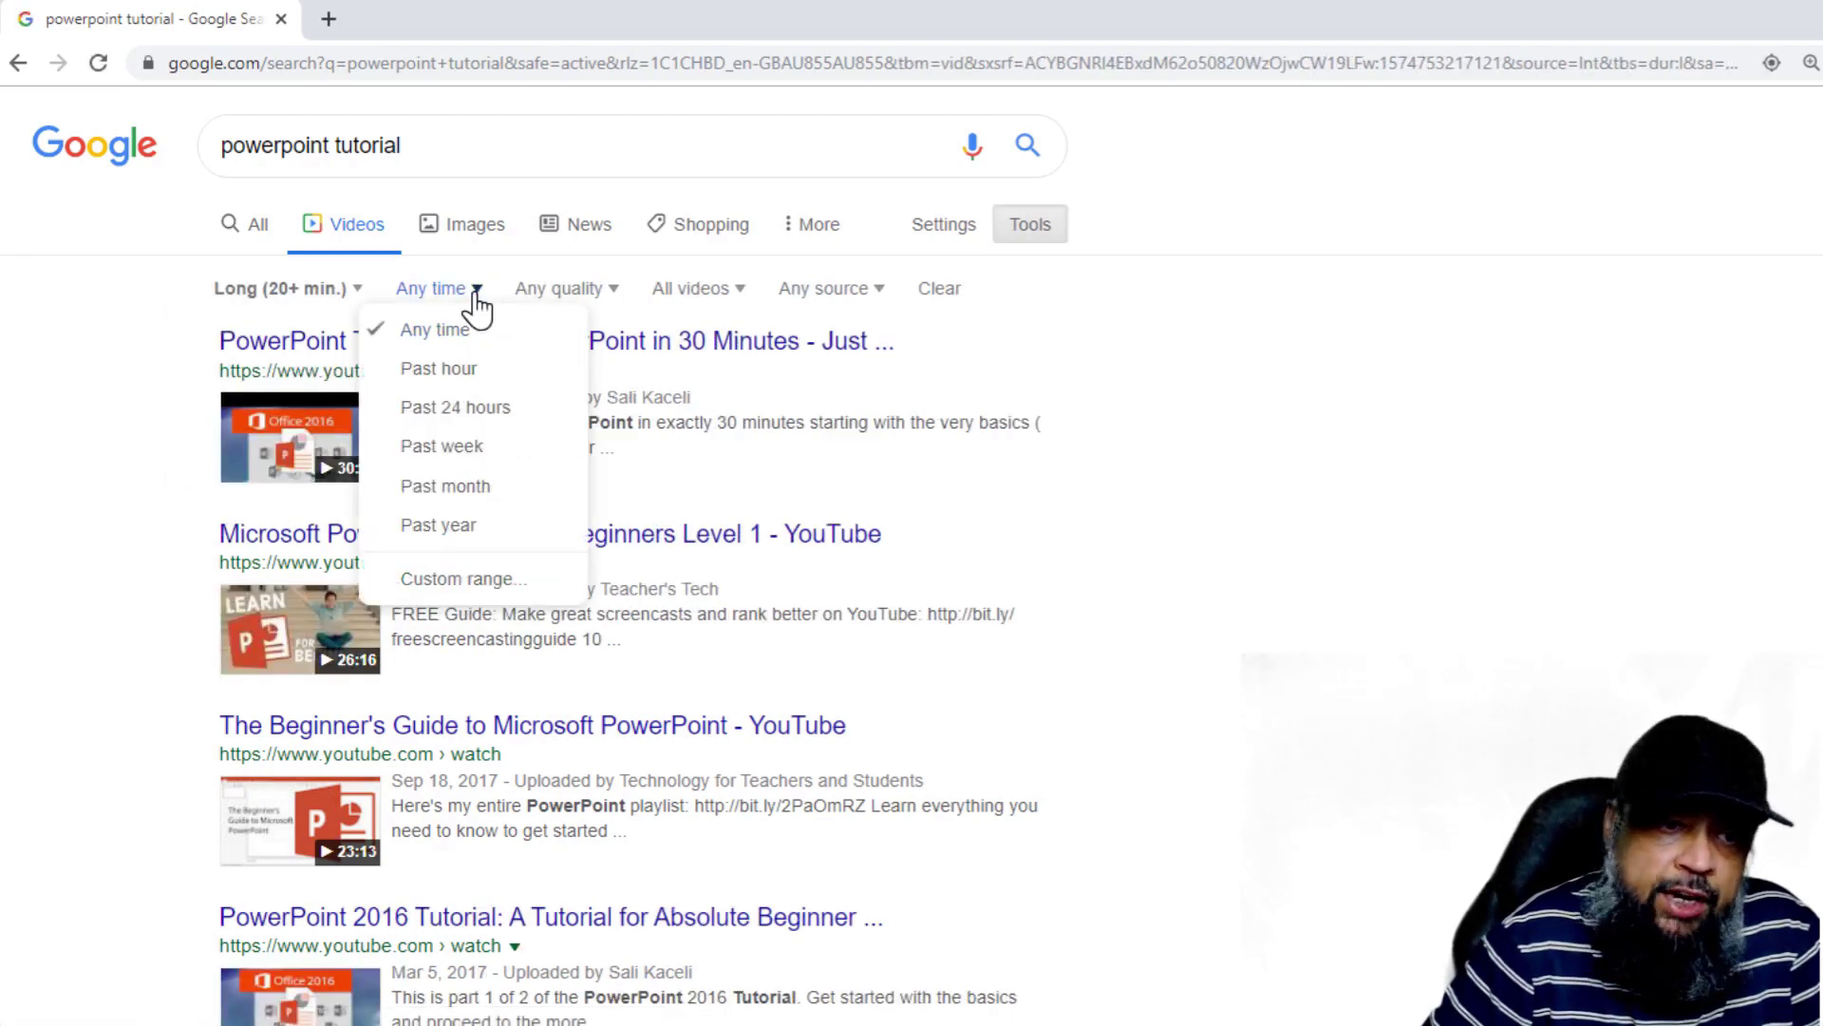
{"action": "left_click", "coordinate": [456, 498]}
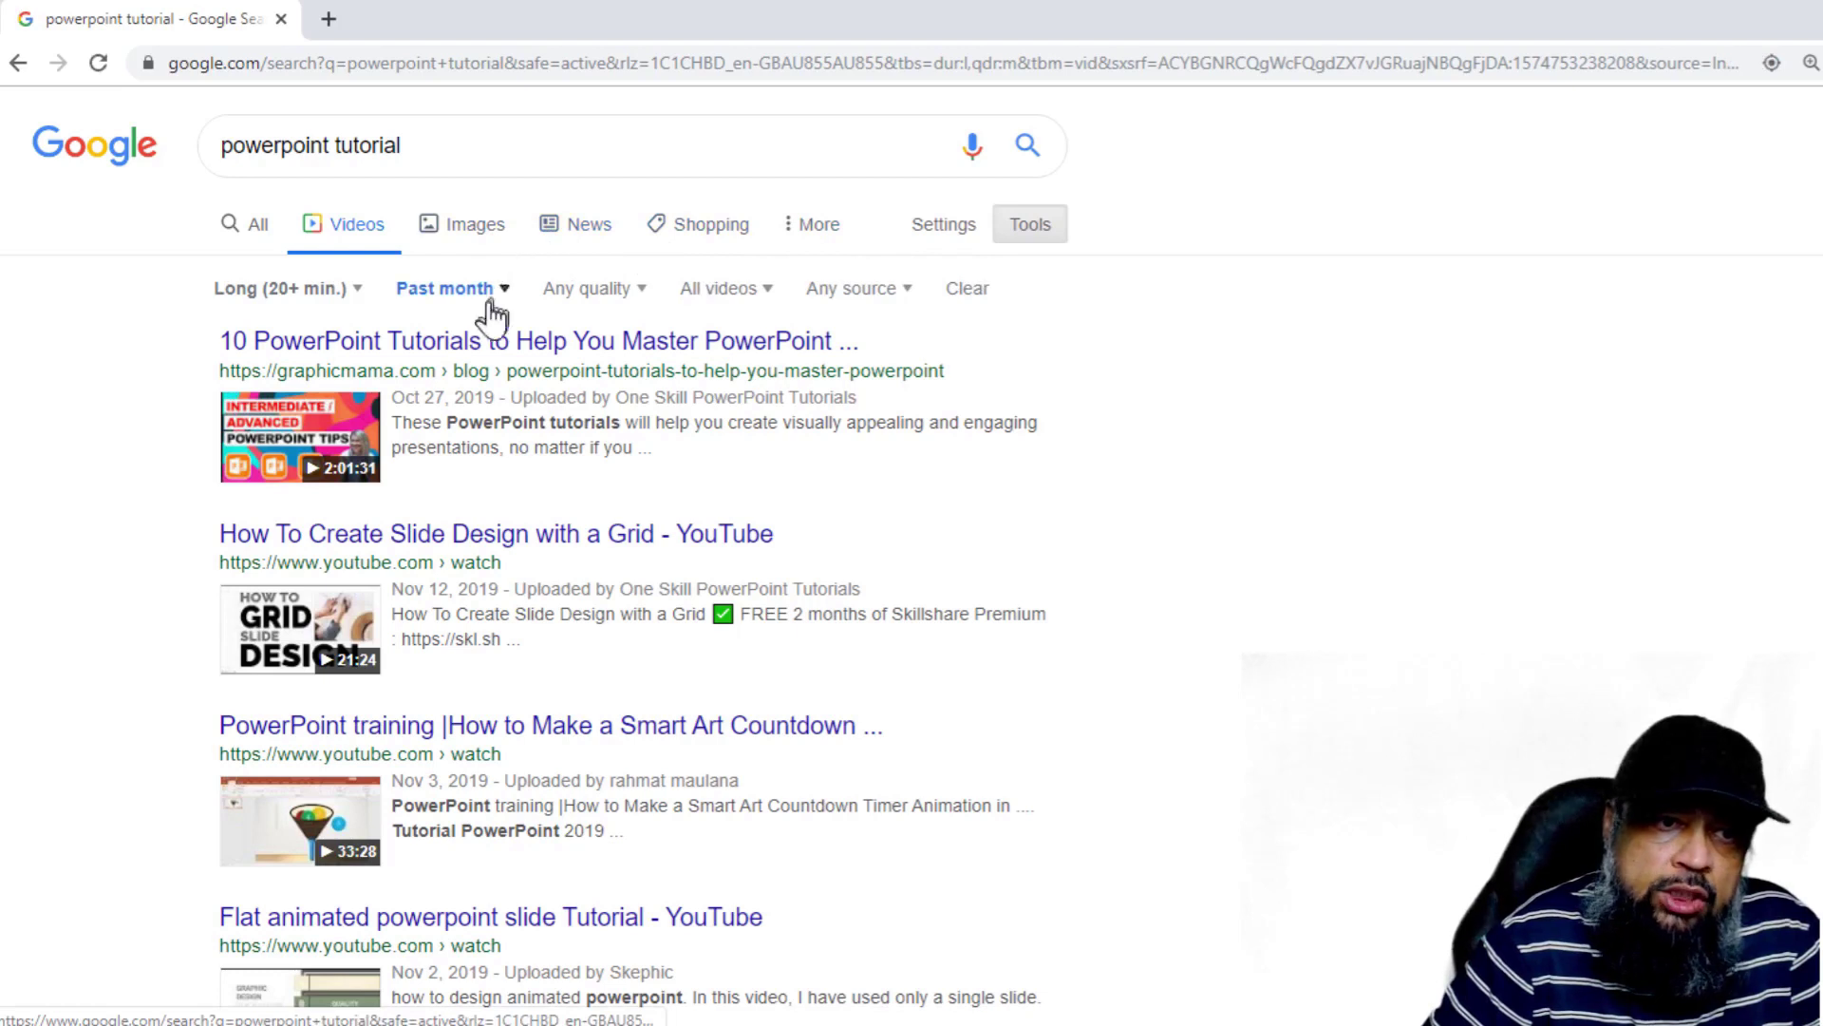
- Restrict the video results to high quality and look through the filtered list
{"action": "left_click", "coordinate": [629, 292]}
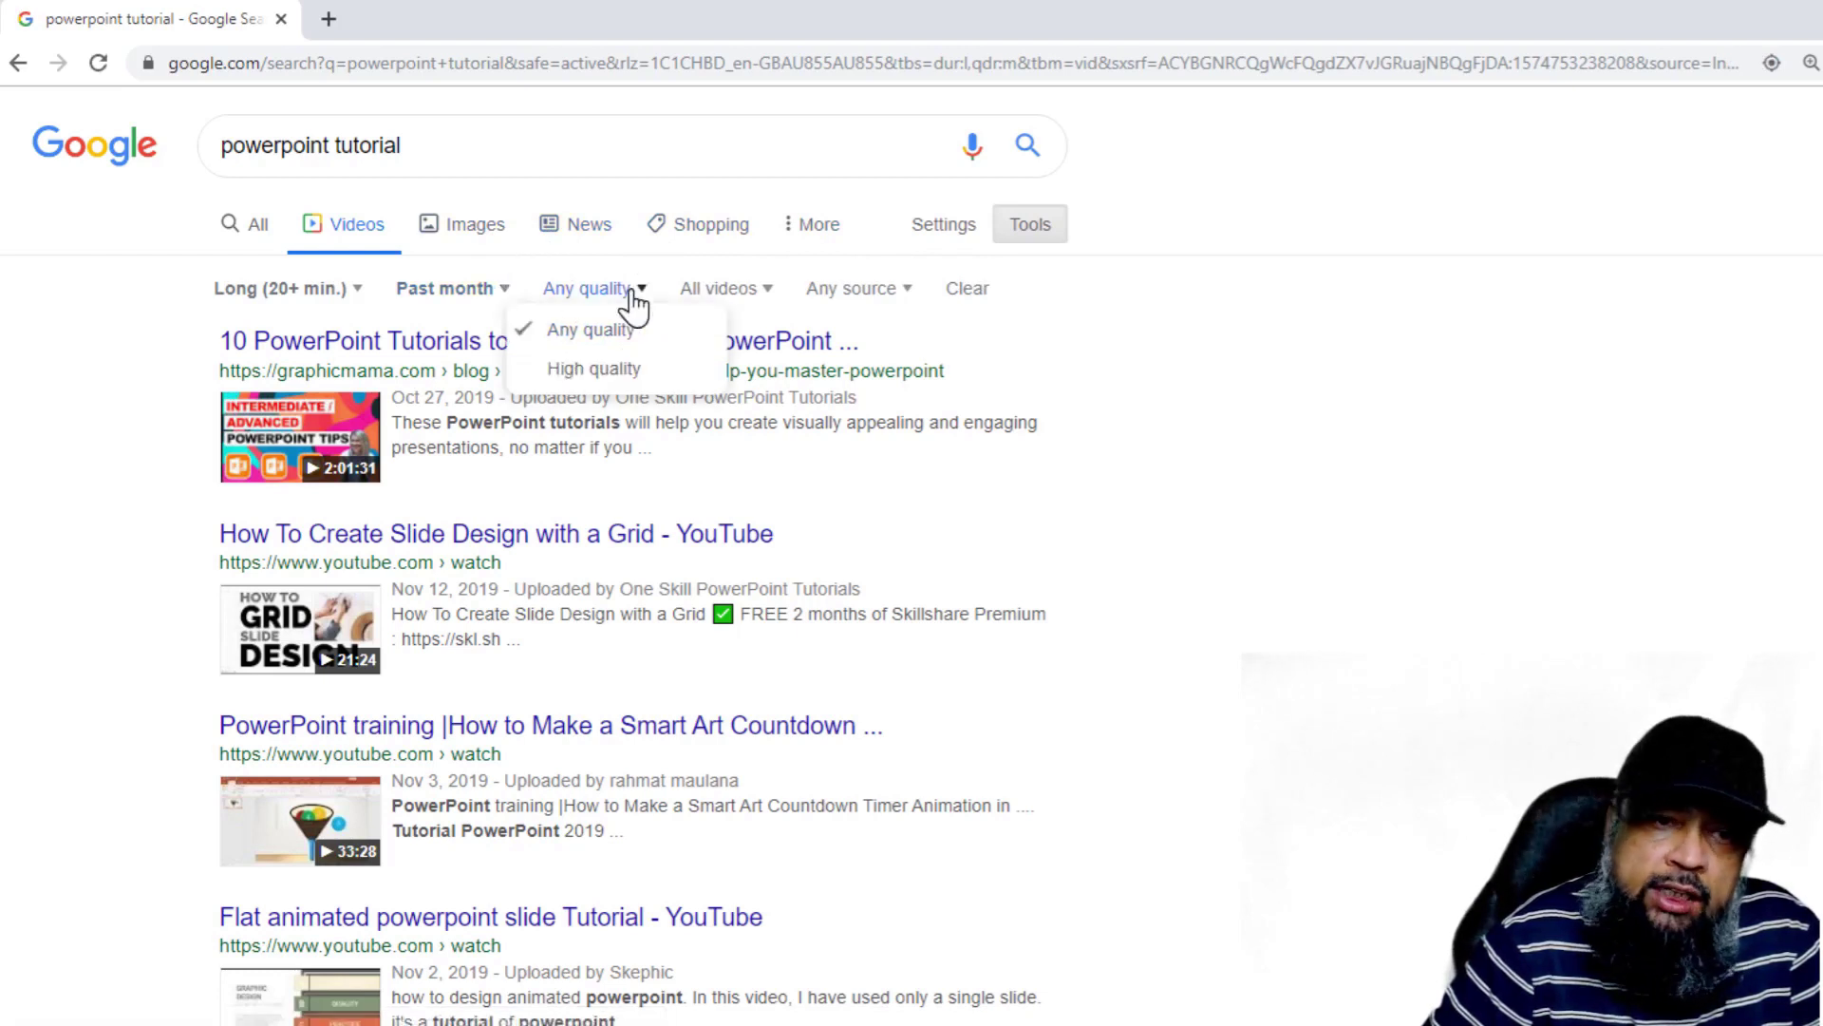
{"action": "left_click", "coordinate": [618, 376]}
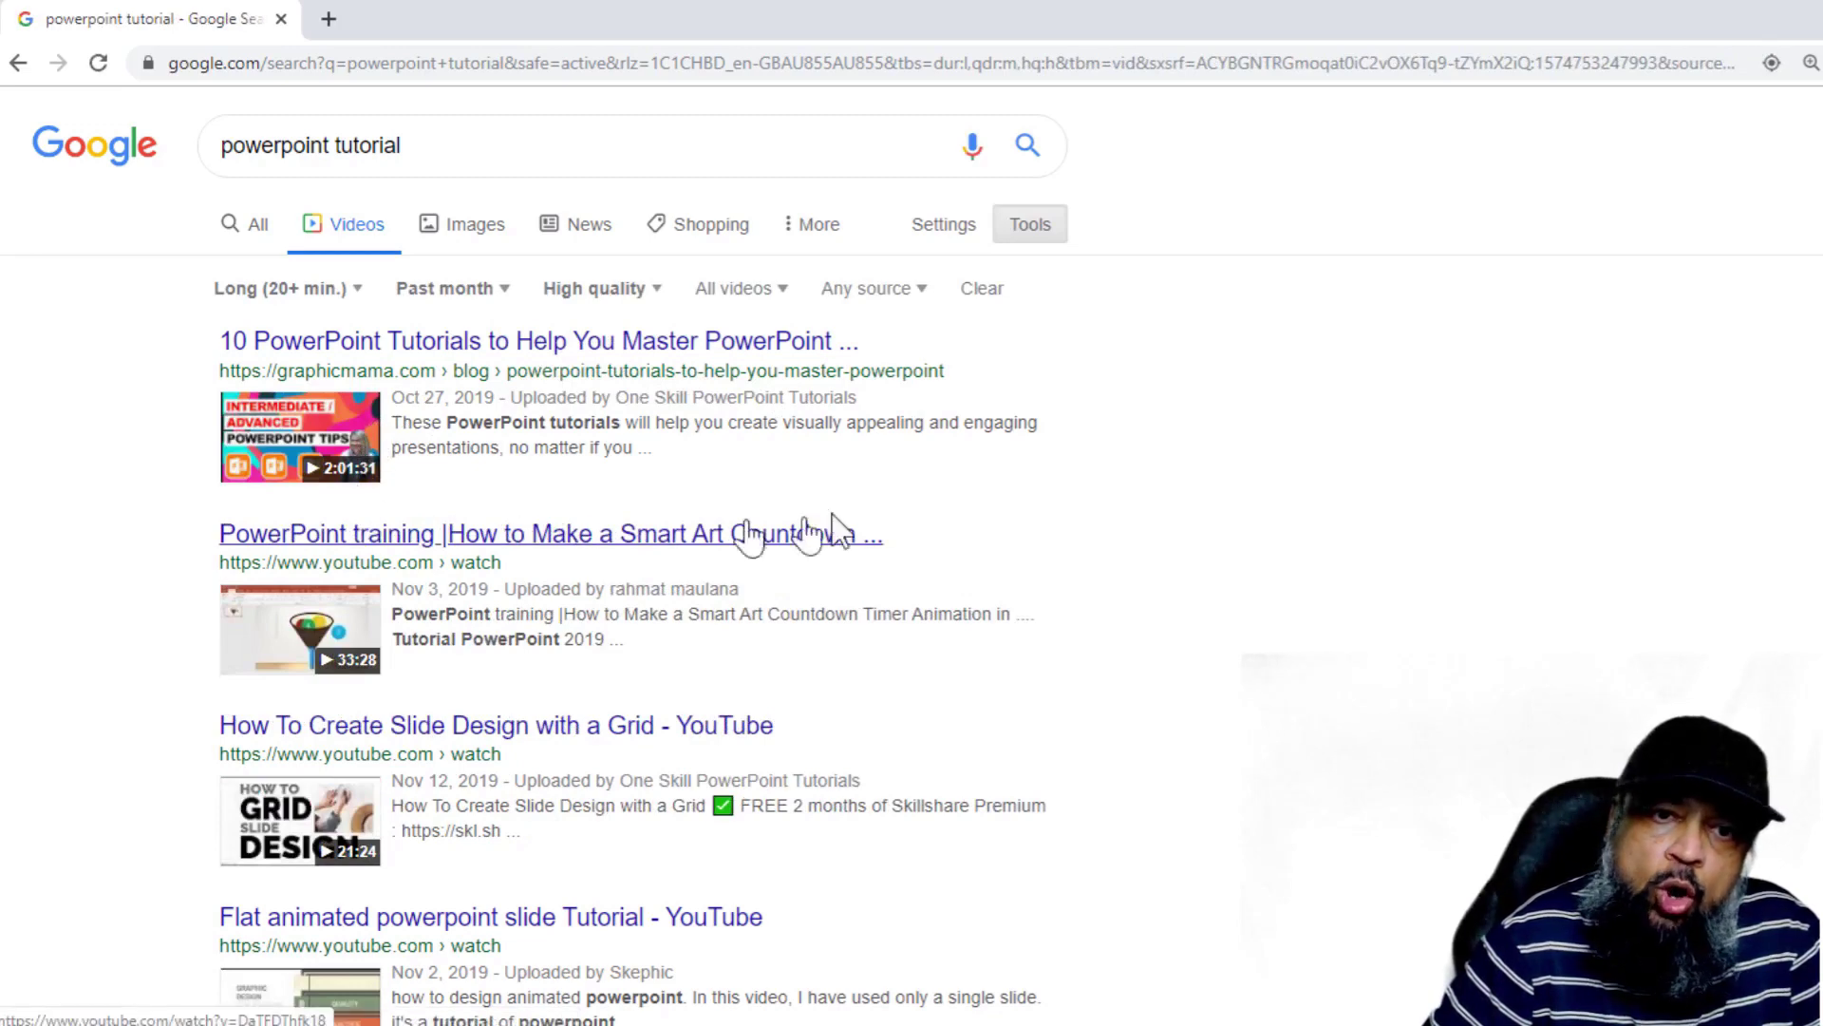
{"action": "scroll", "coordinate": [302, 691], "scroll_direction": "down", "scroll_amount": 9}
{"action": "scroll", "coordinate": [534, 665], "scroll_direction": "up", "scroll_amount": 3}
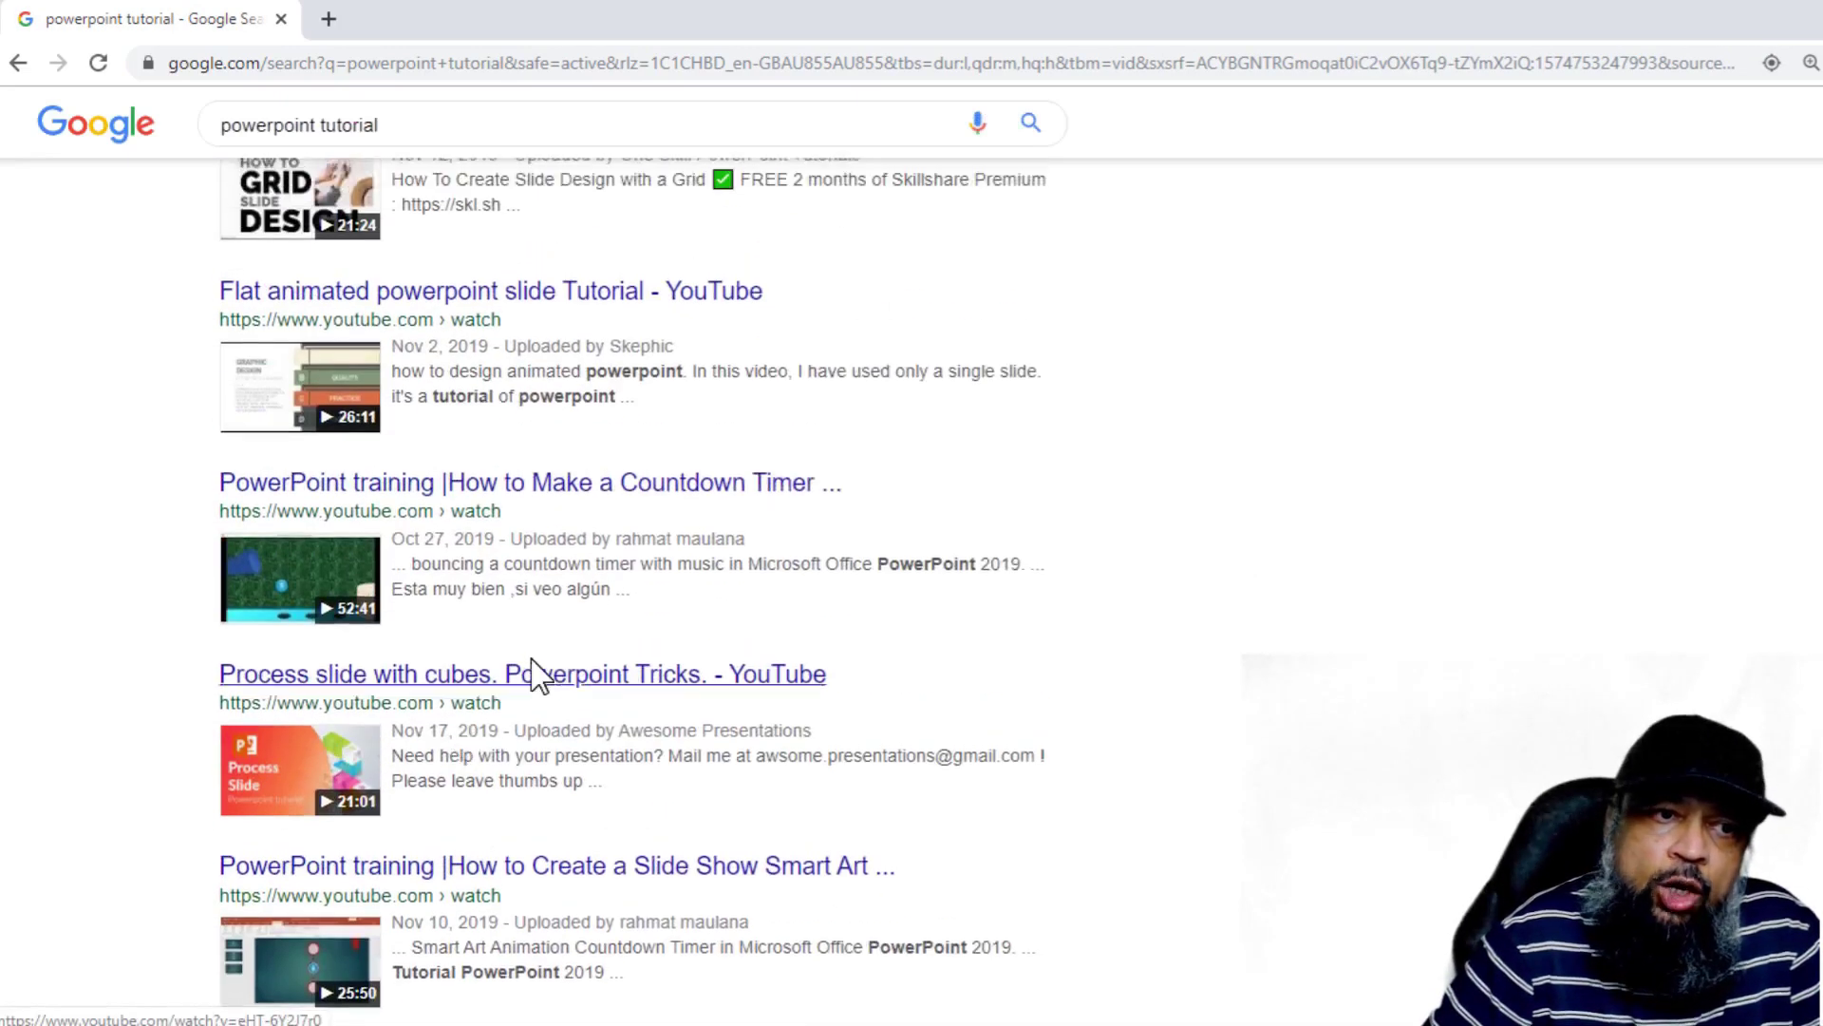
{"action": "scroll", "coordinate": [534, 675], "scroll_direction": "up", "scroll_amount": 7}
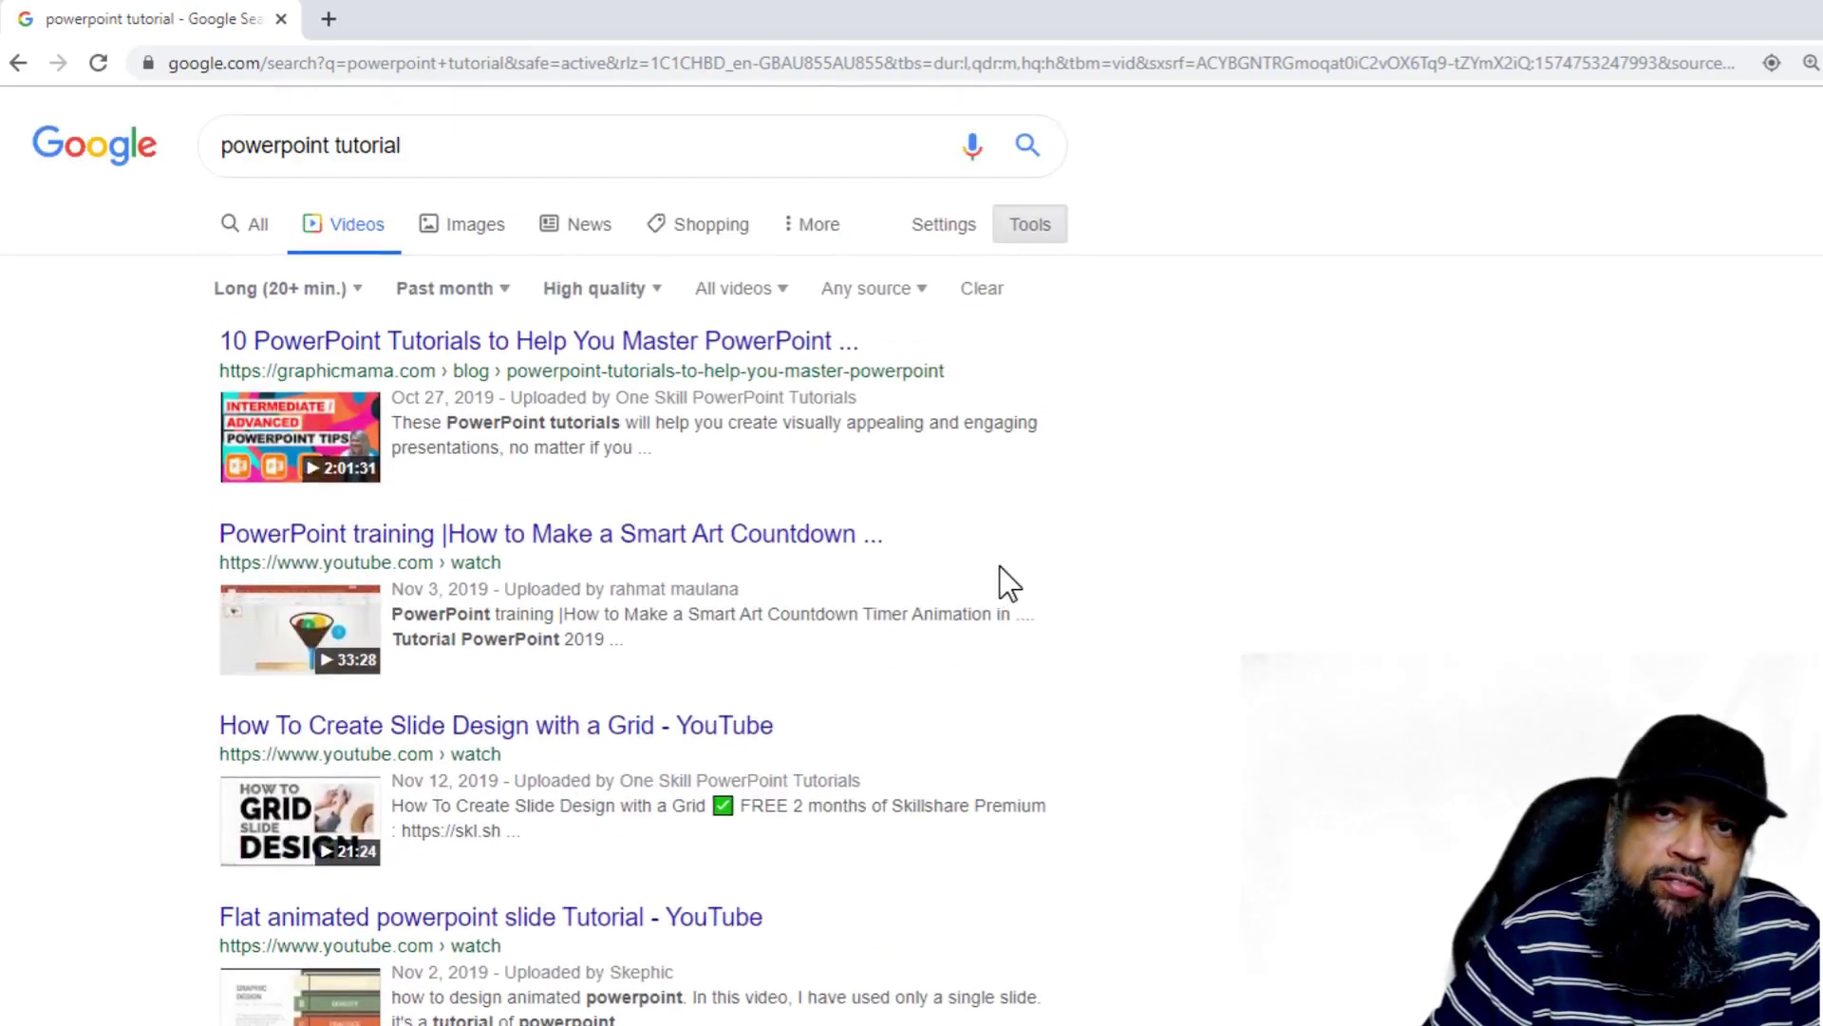
- Add site:youtube.com to the powerpoint tutorial query, run the search and look through the results
{"action": "left_click", "coordinate": [500, 149]}
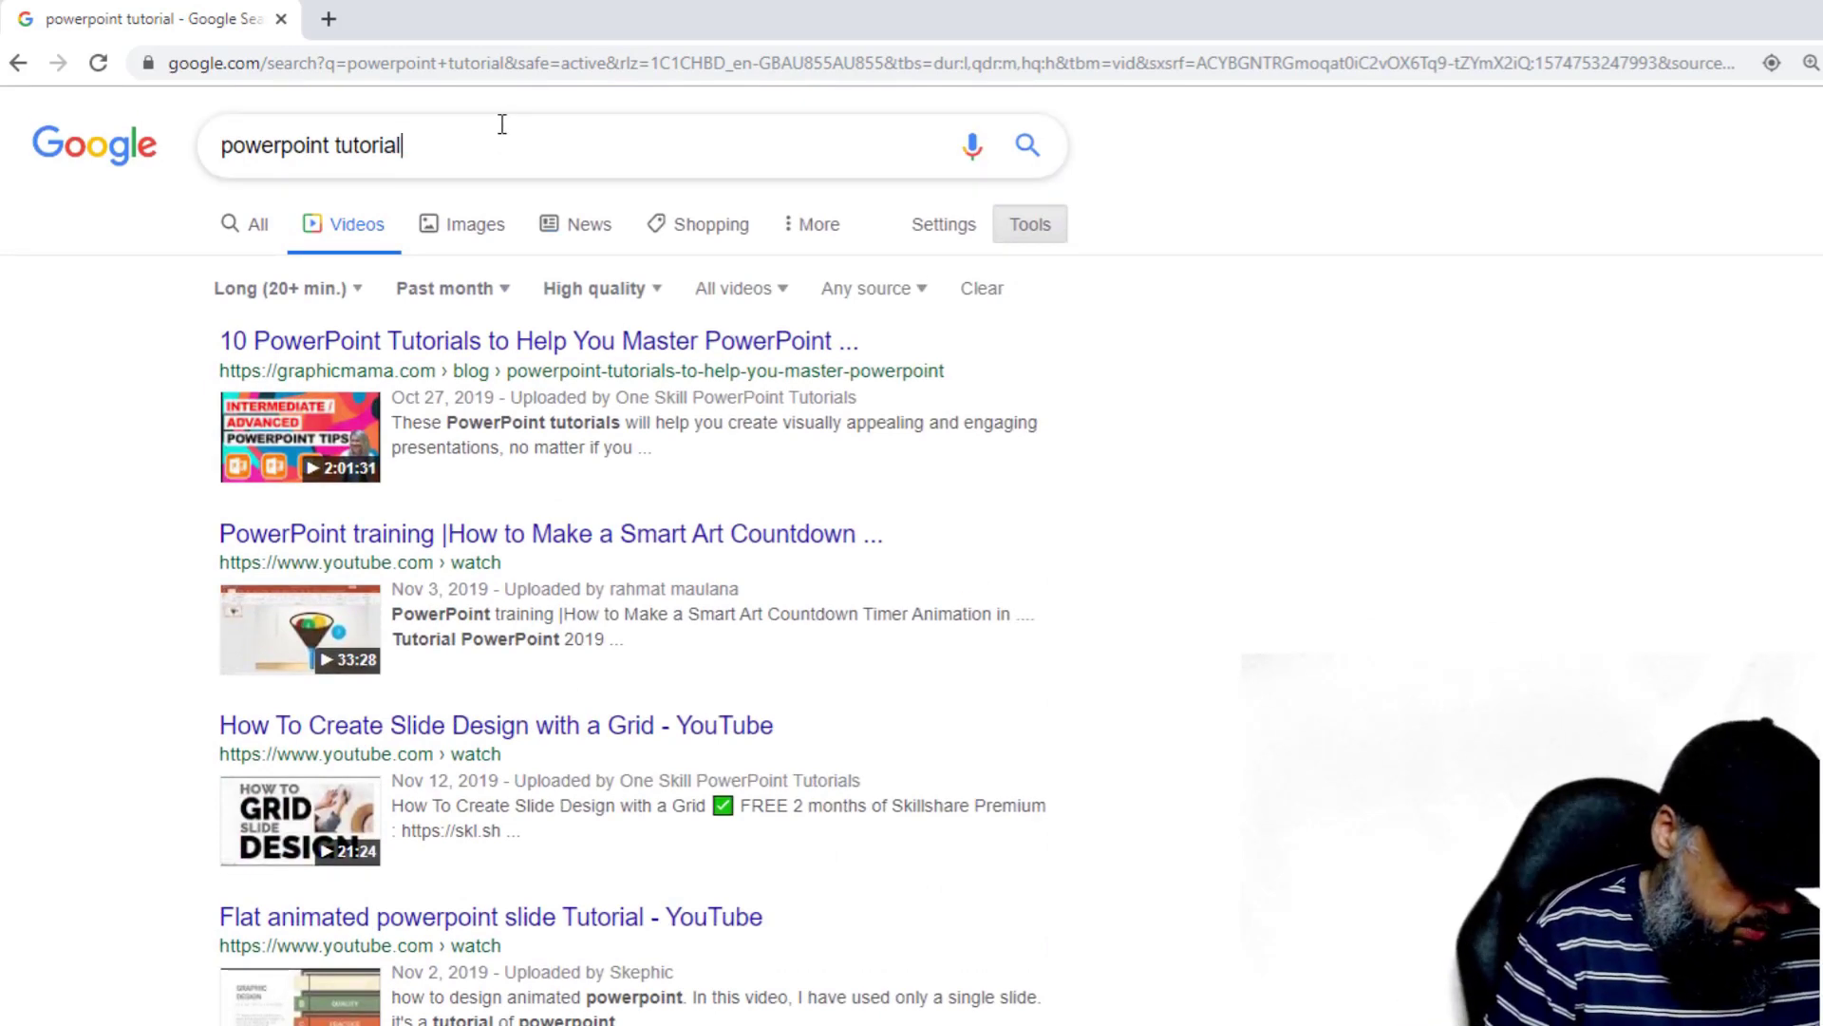
{"action": "type", "text": "site:youtube.com"}
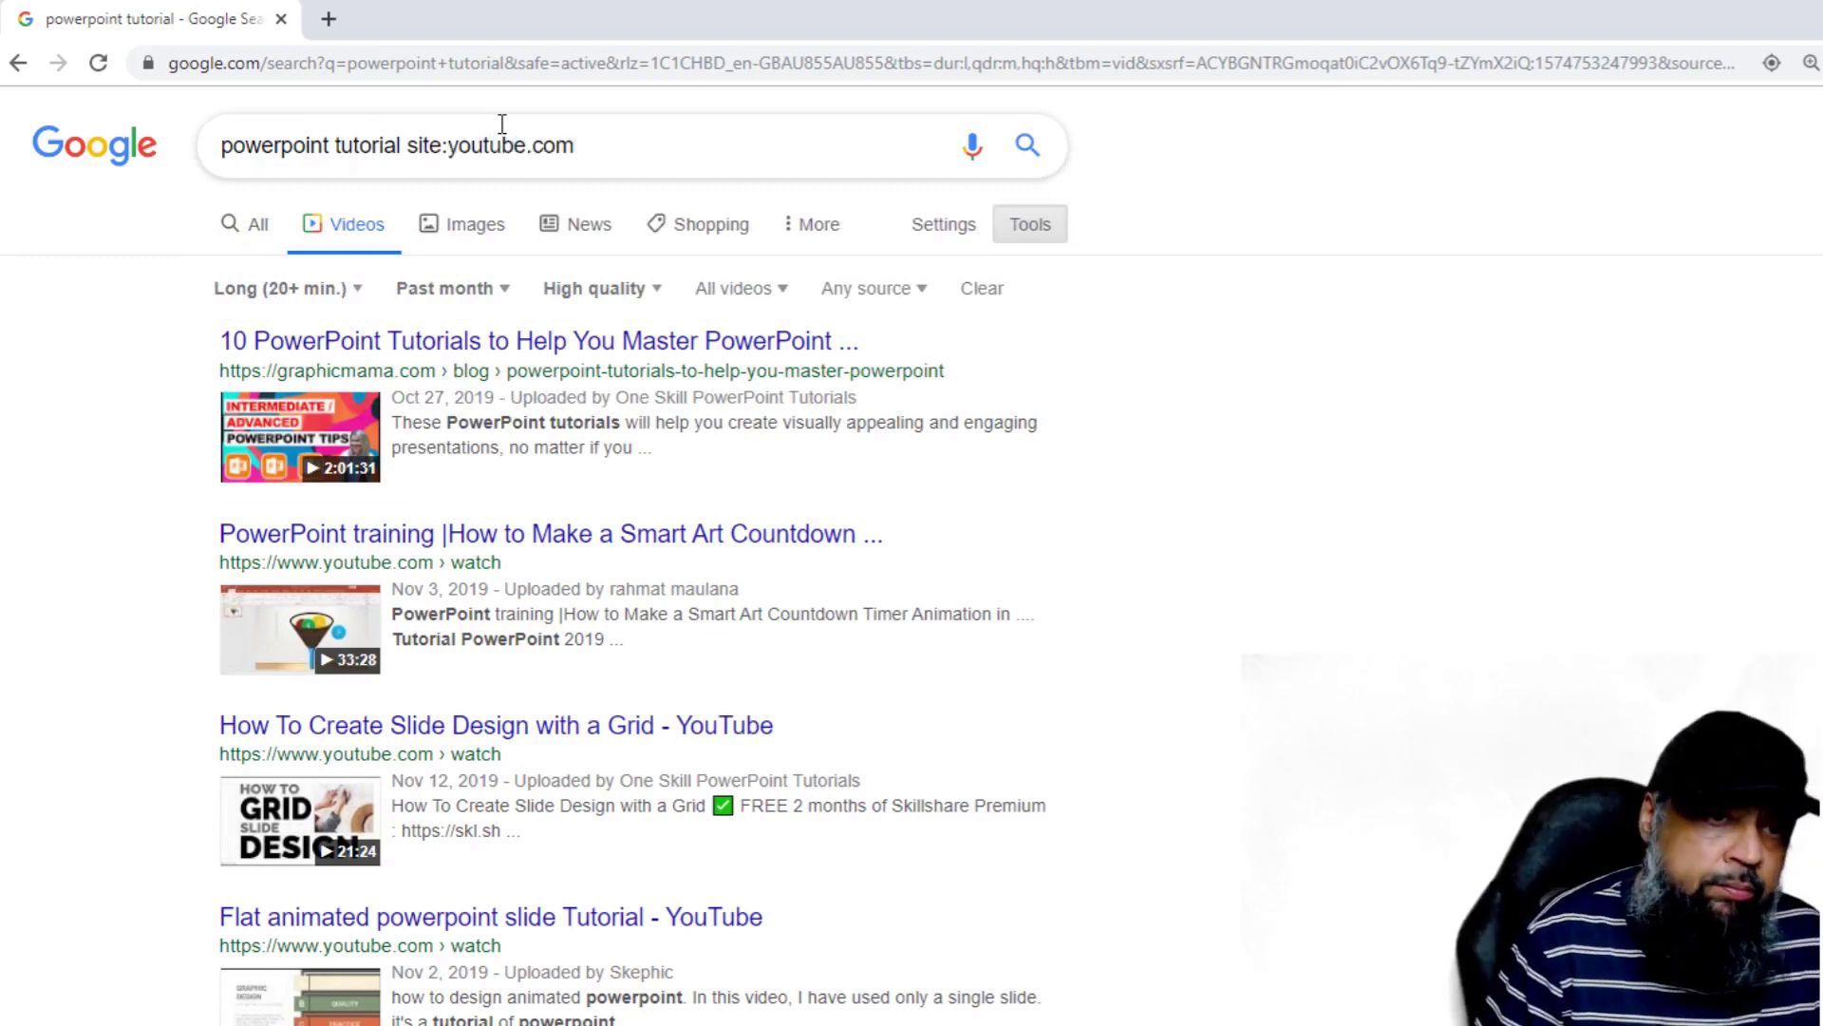
{"action": "key", "text": "Return"}
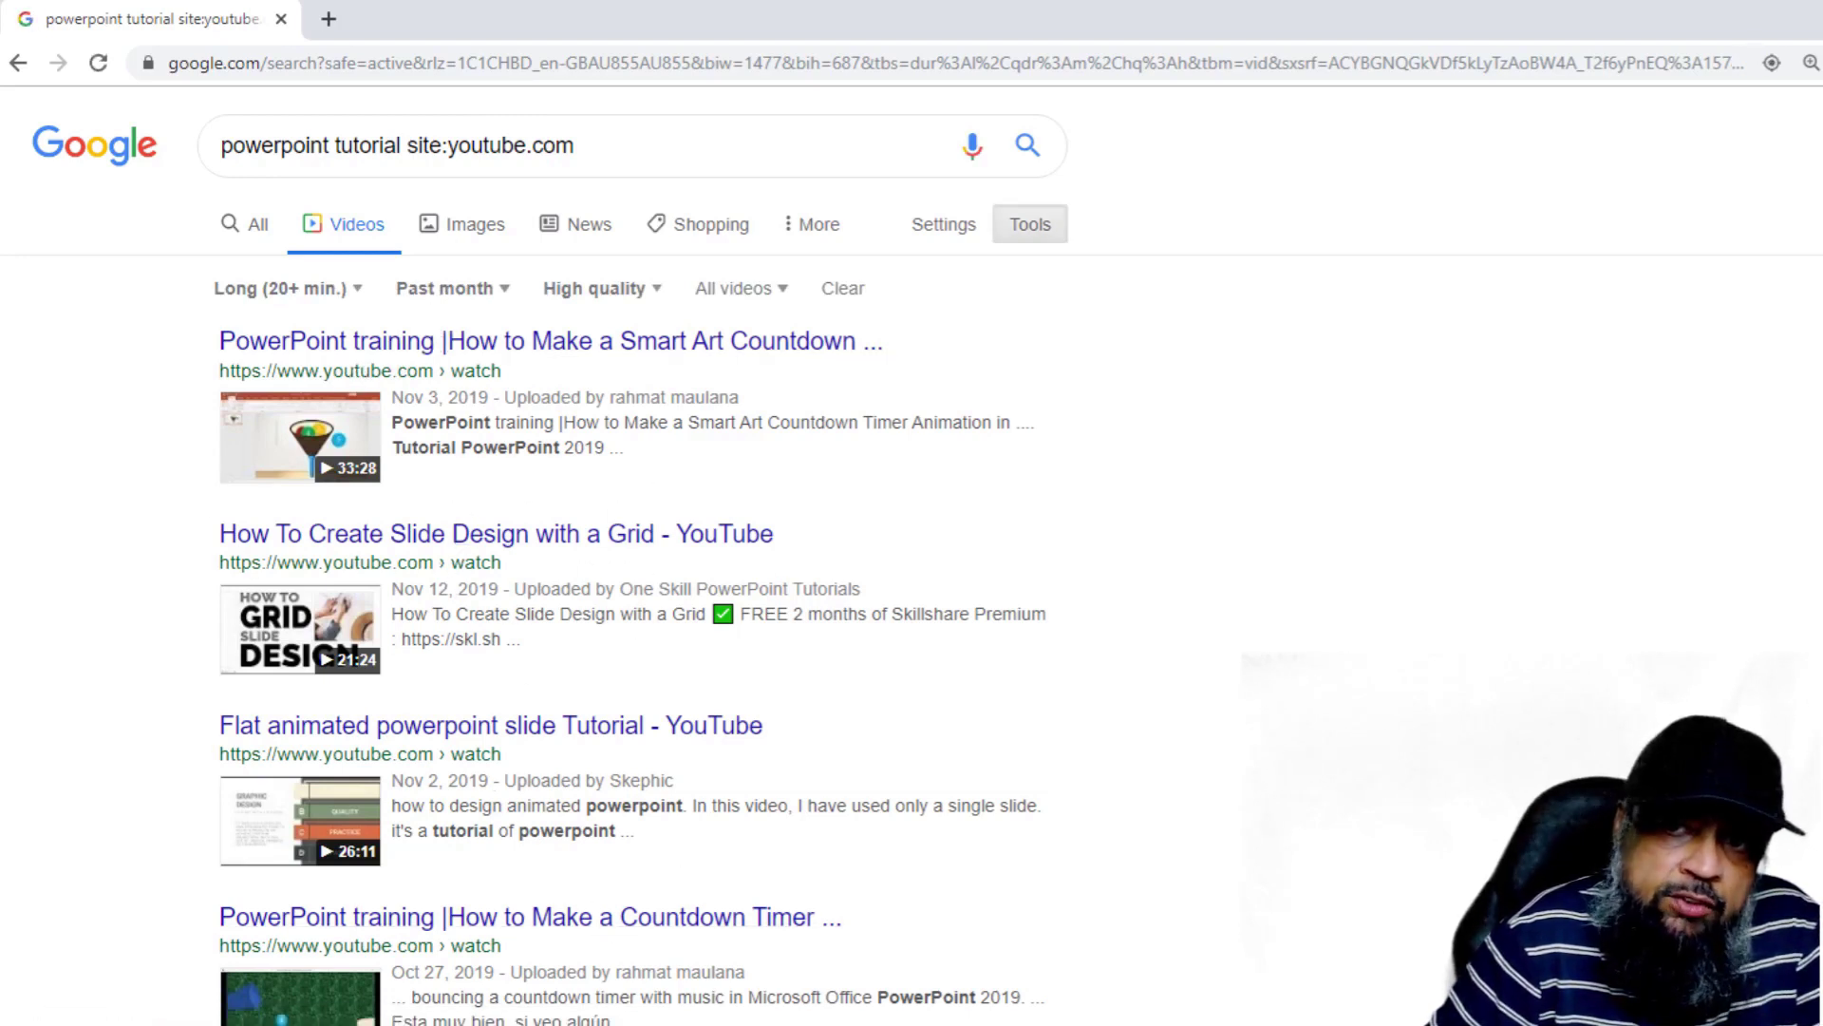
{"action": "scroll", "coordinate": [627, 570], "scroll_direction": "down", "scroll_amount": 8}
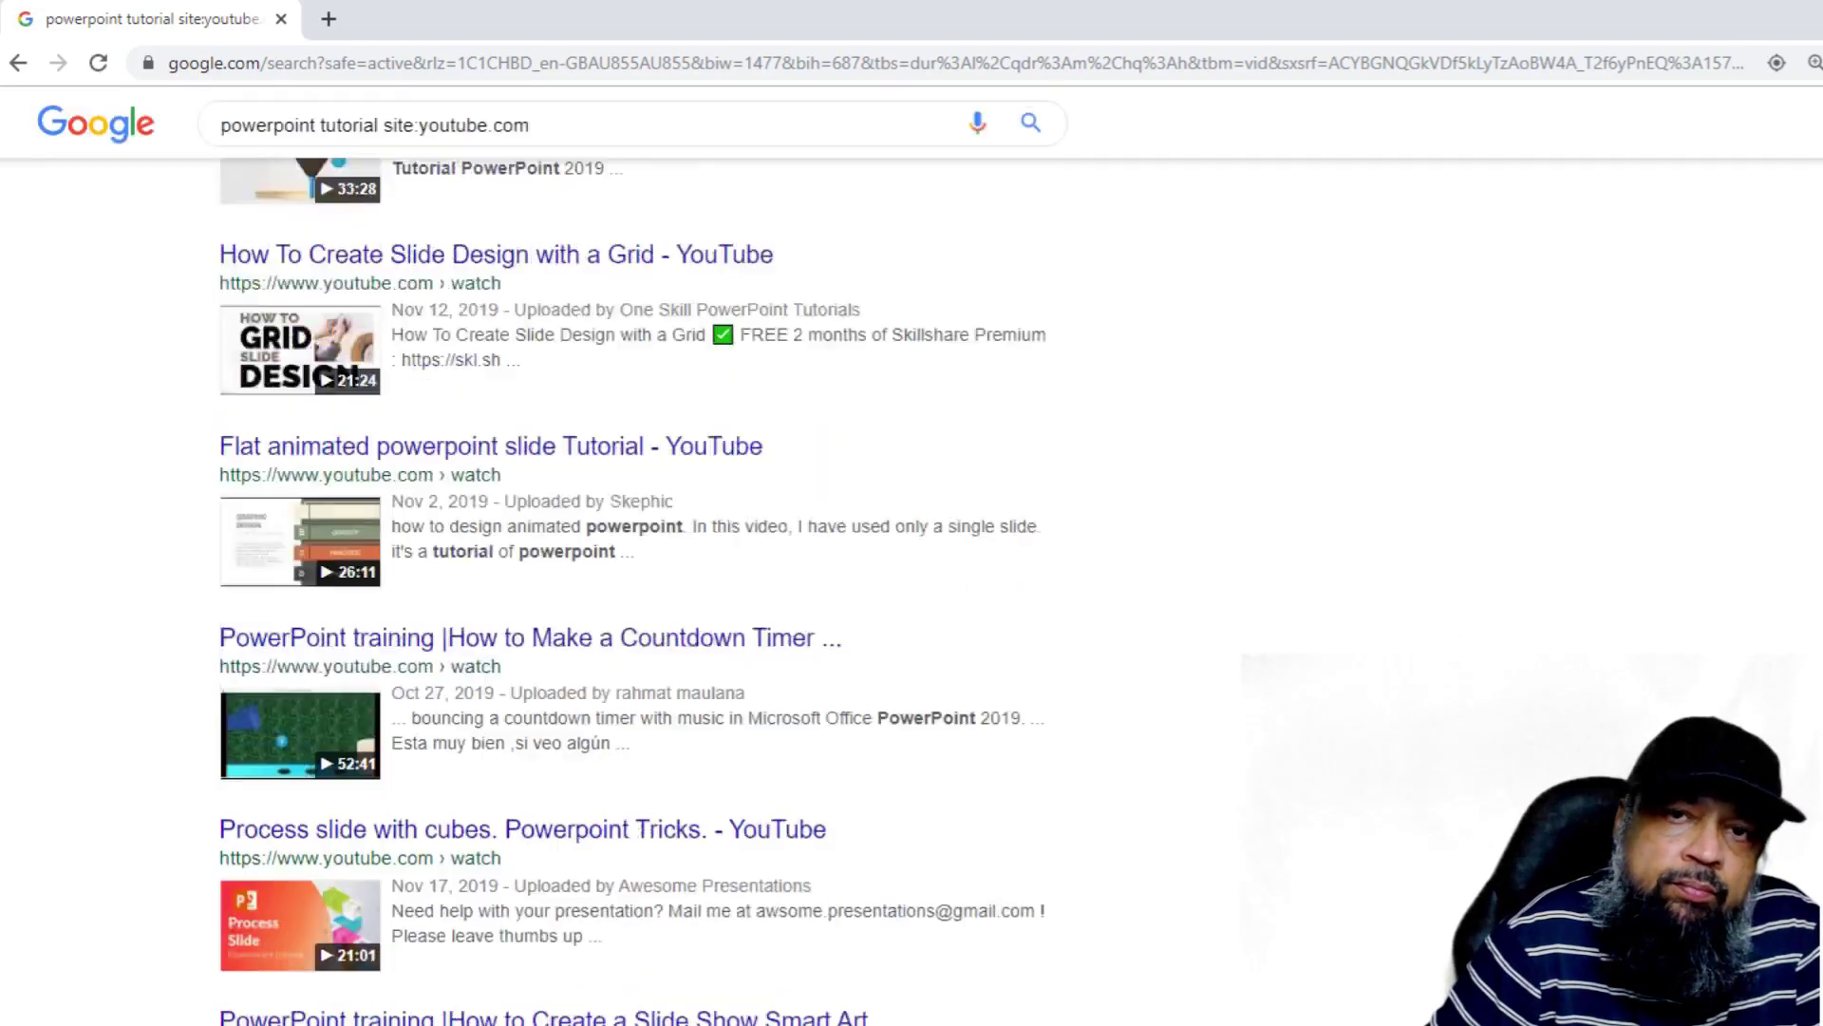
{"action": "scroll", "coordinate": [627, 570], "scroll_direction": "up", "scroll_amount": 8}
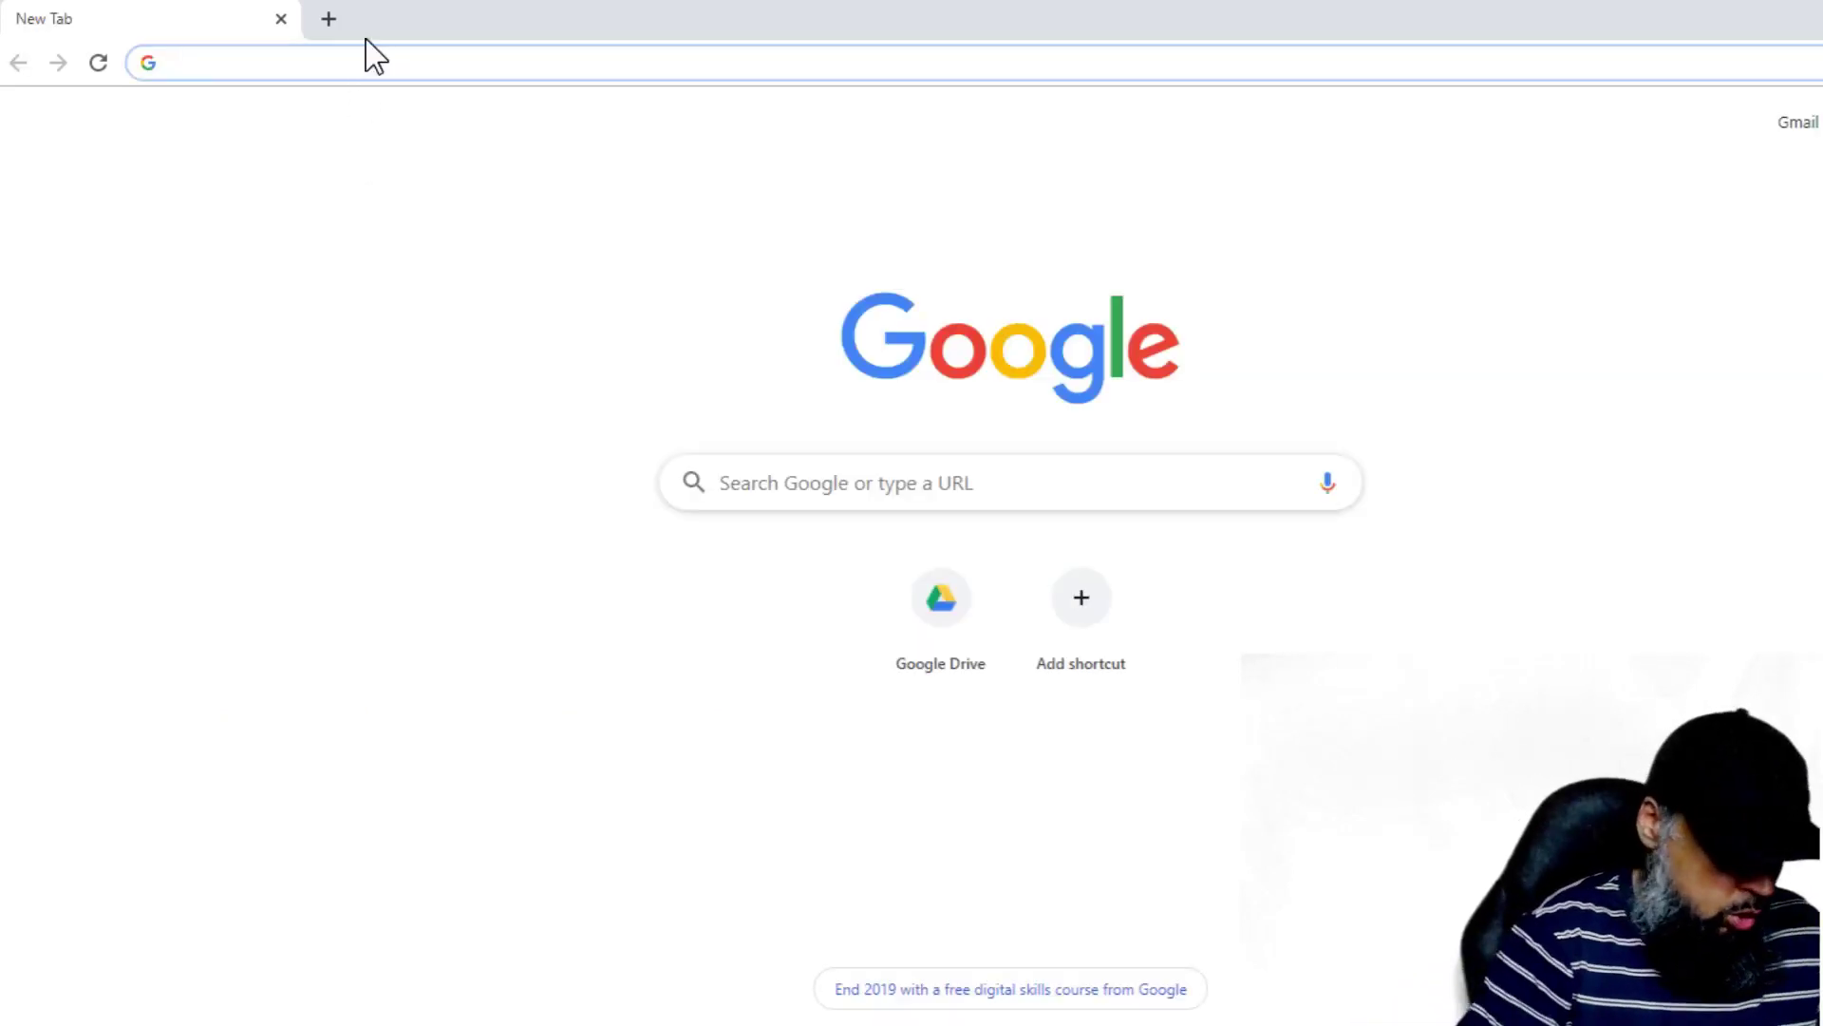
- Search for space images site:nasa.gov from the new tab page
{"action": "type", "text": "sa"}
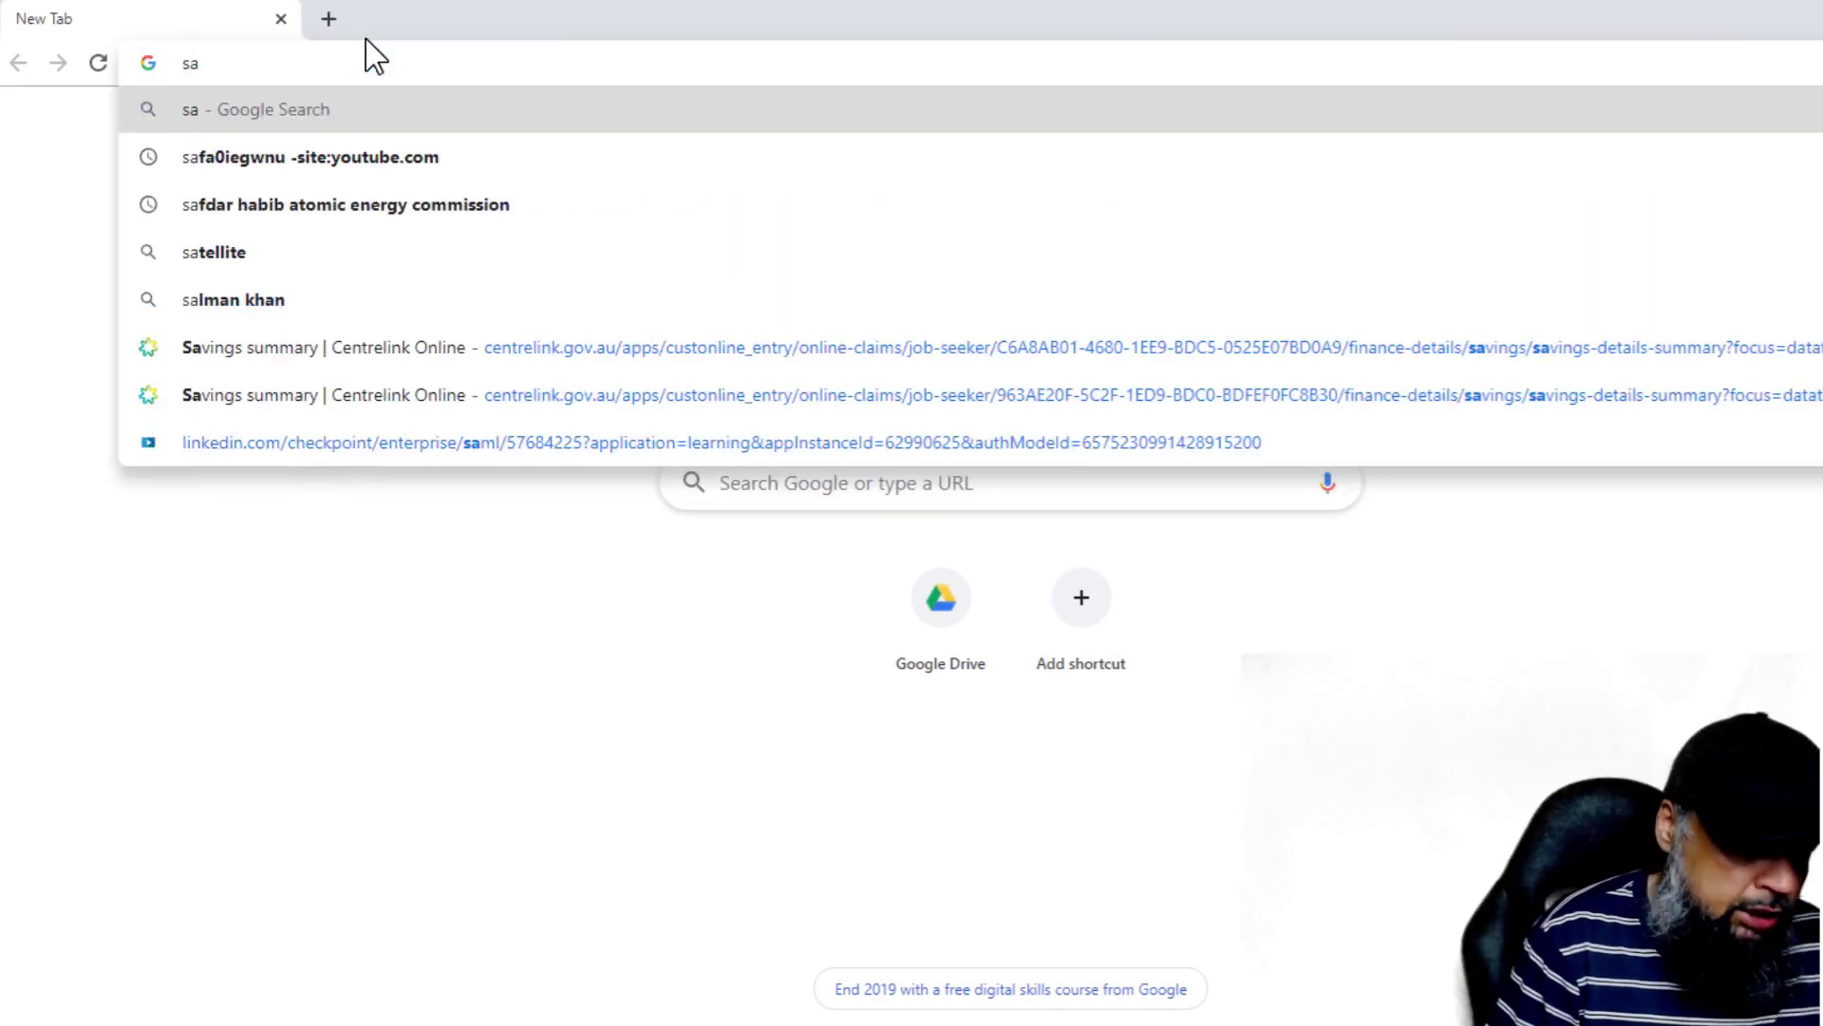
{"action": "key", "text": "BackSpace"}
{"action": "type", "text": "pace imag"}
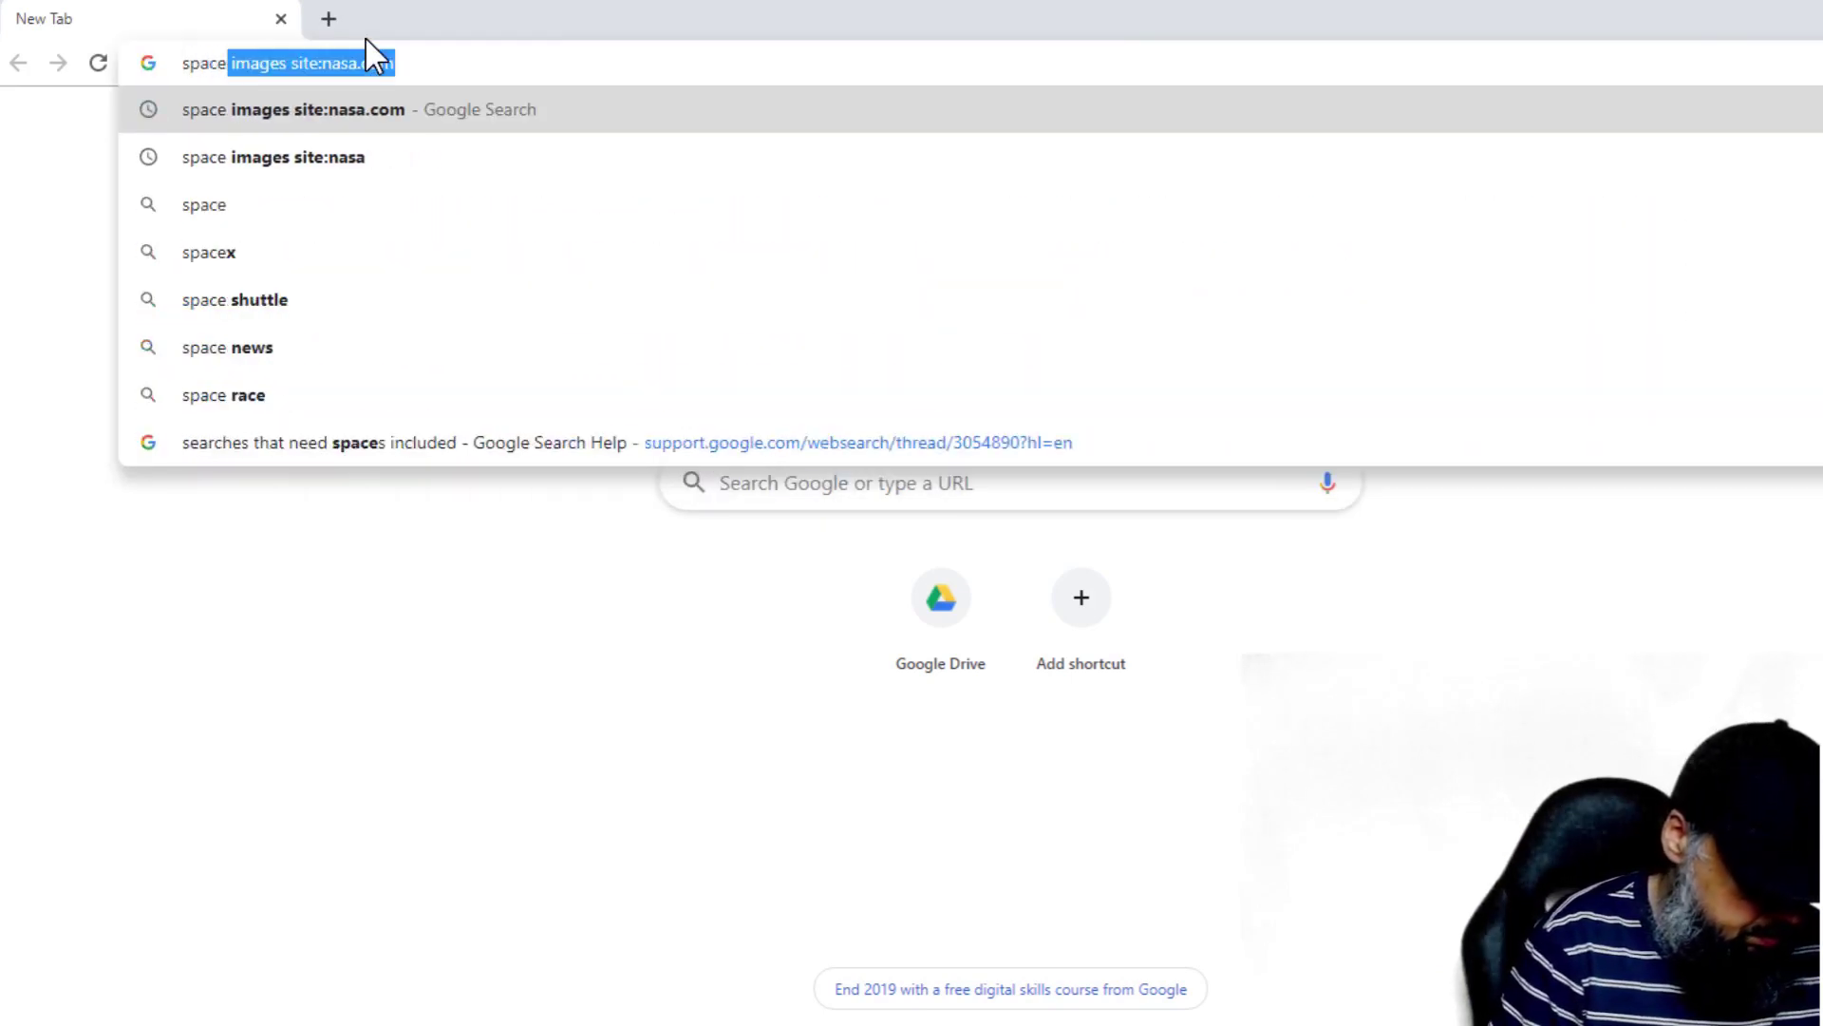
{"action": "type", "text": "es "}
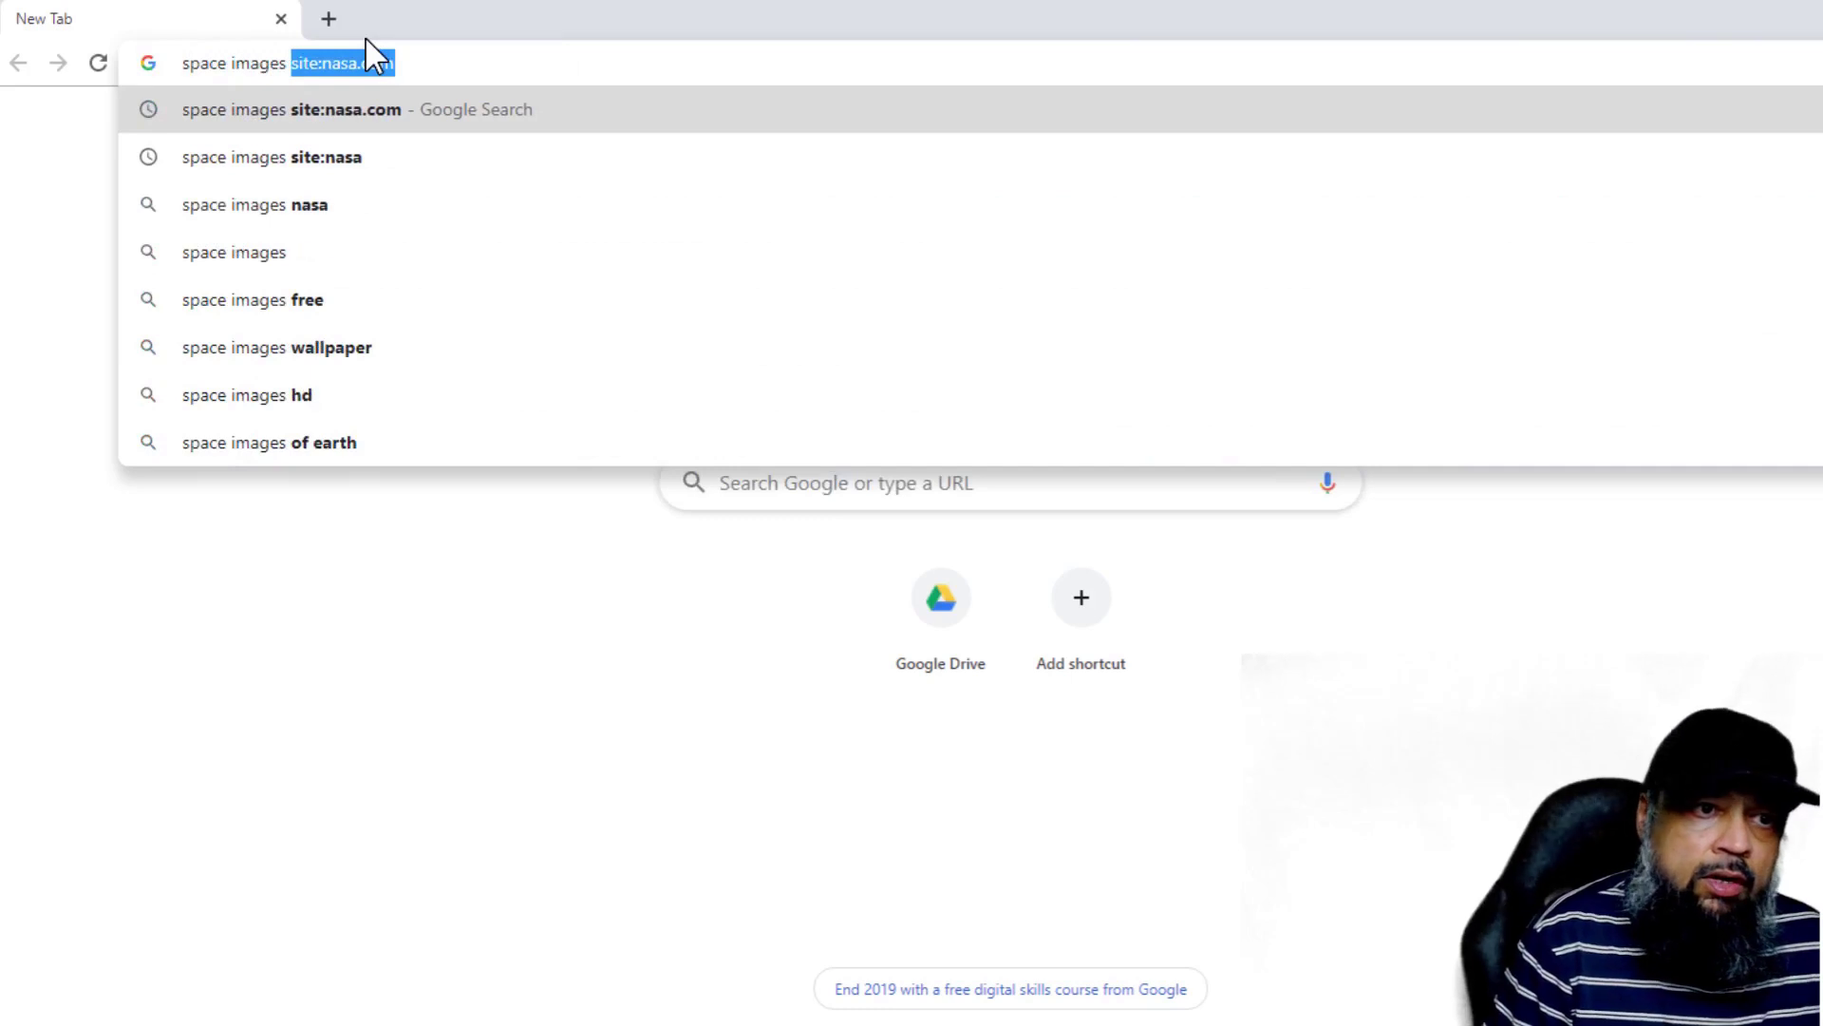
{"action": "type", "text": "site:"}
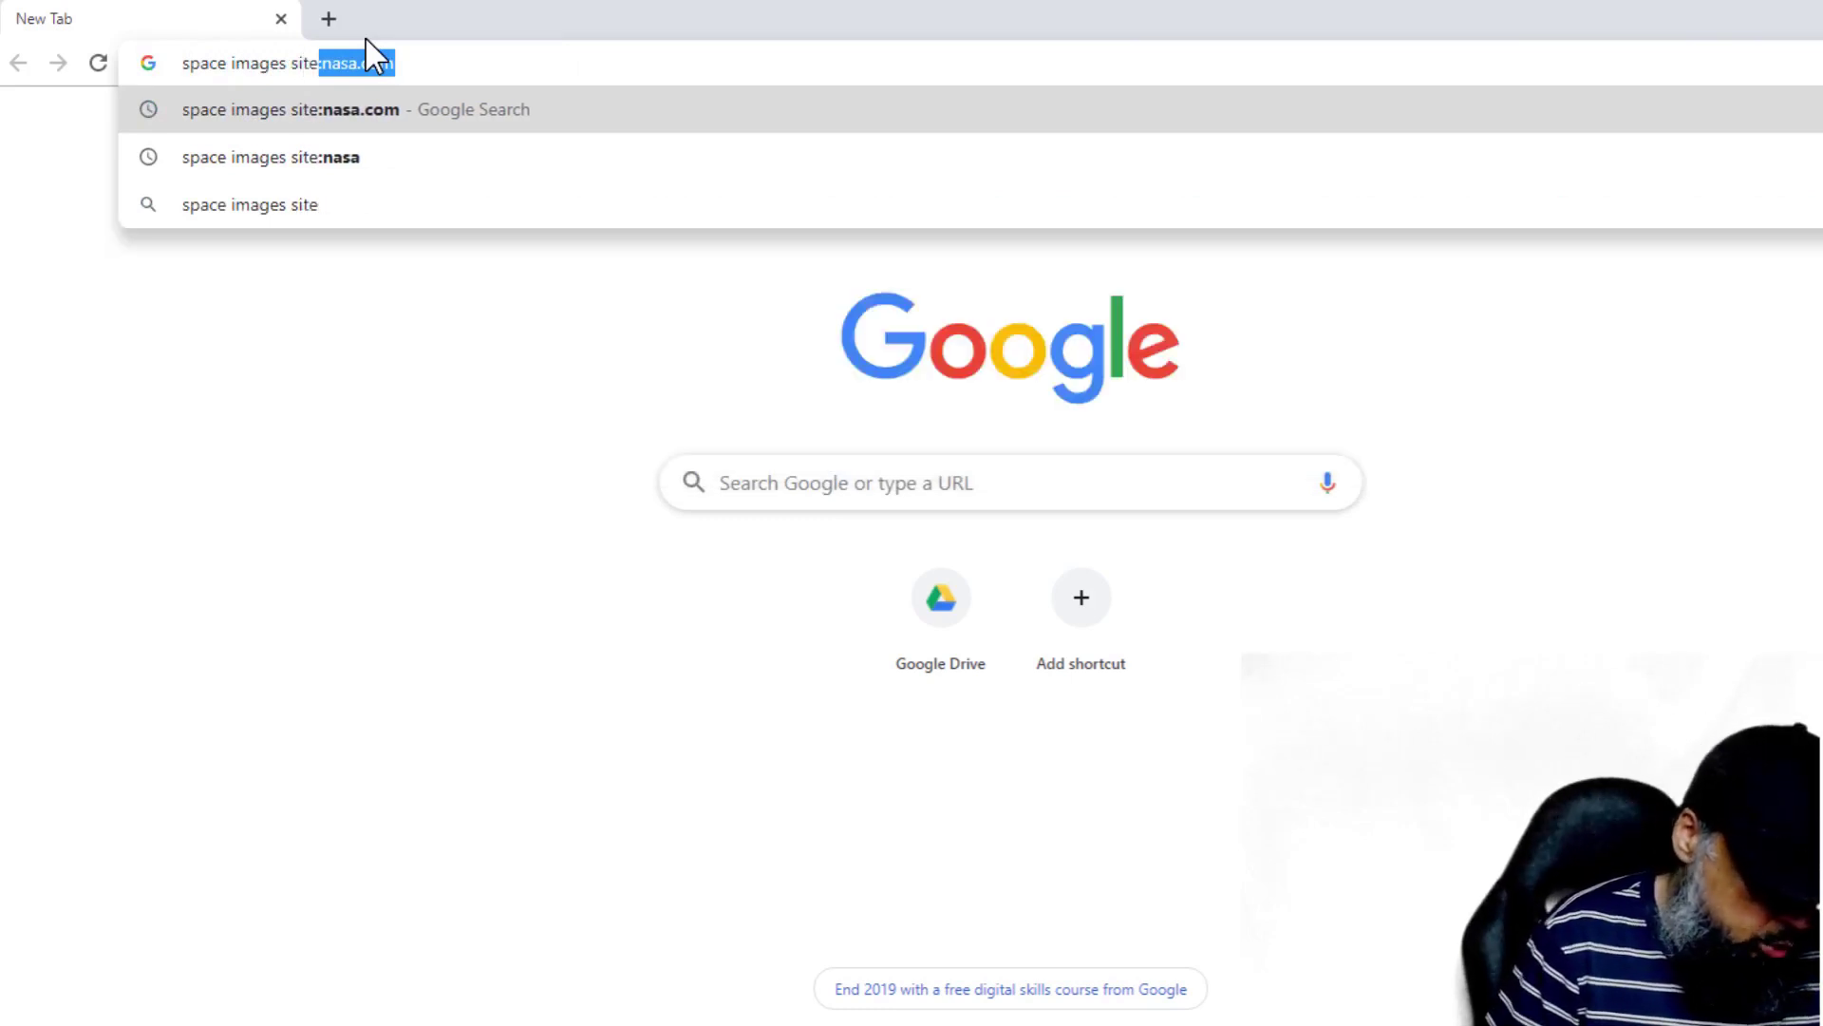
{"action": "type", "text": "nasa."}
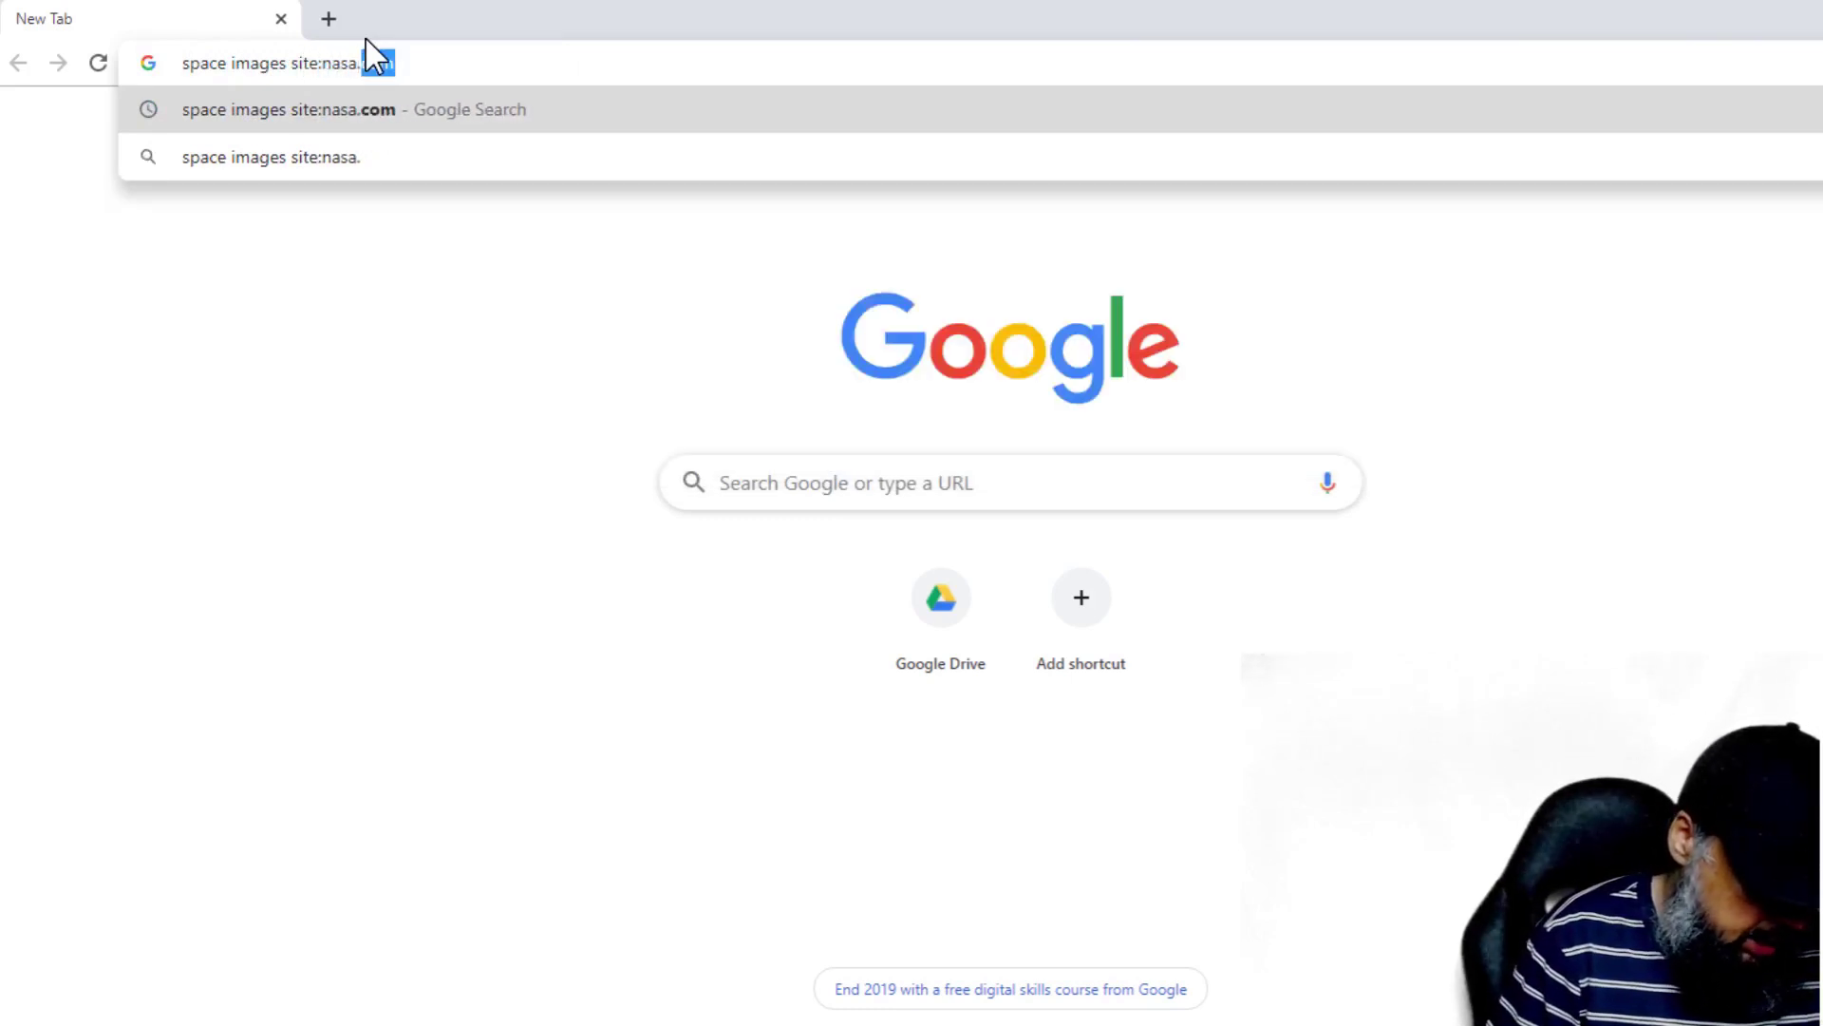
{"action": "type", "text": "gov"}
{"action": "key", "text": "Return"}
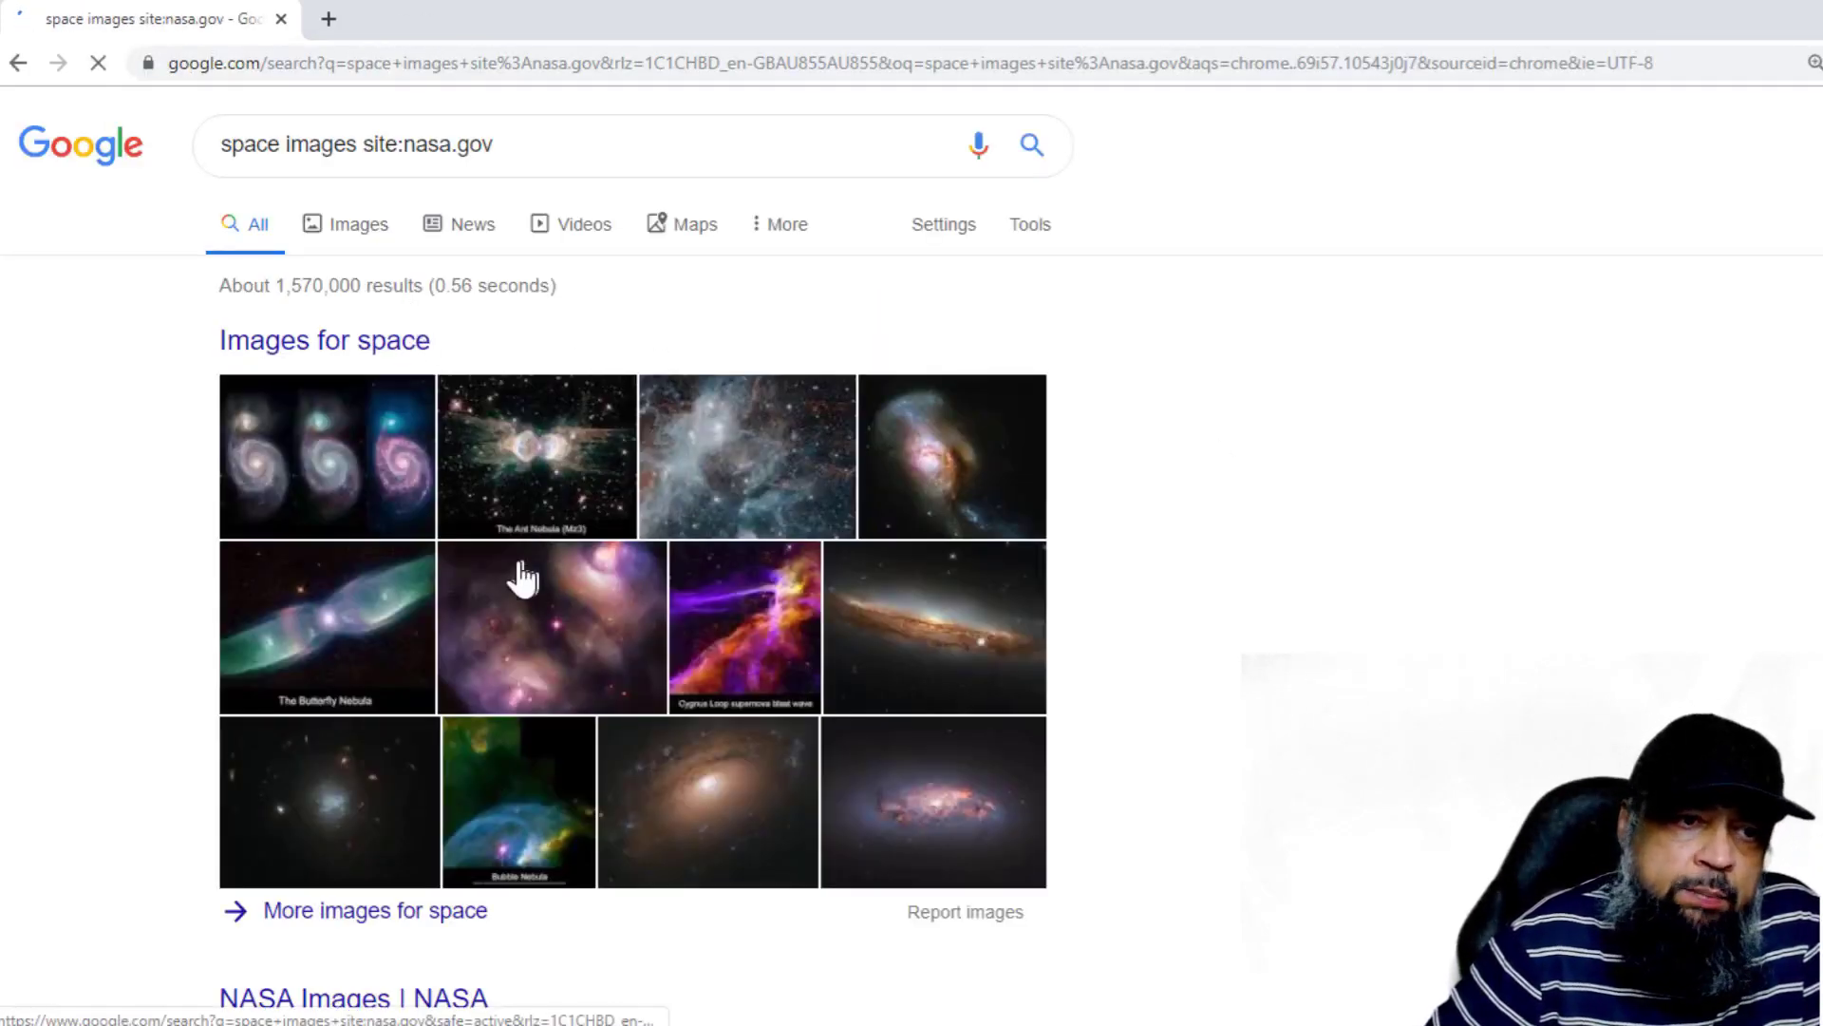
- Switch to image results, review the size, color, usage rights and type filter options, and limit the images to the past month
{"action": "left_click", "coordinate": [358, 239]}
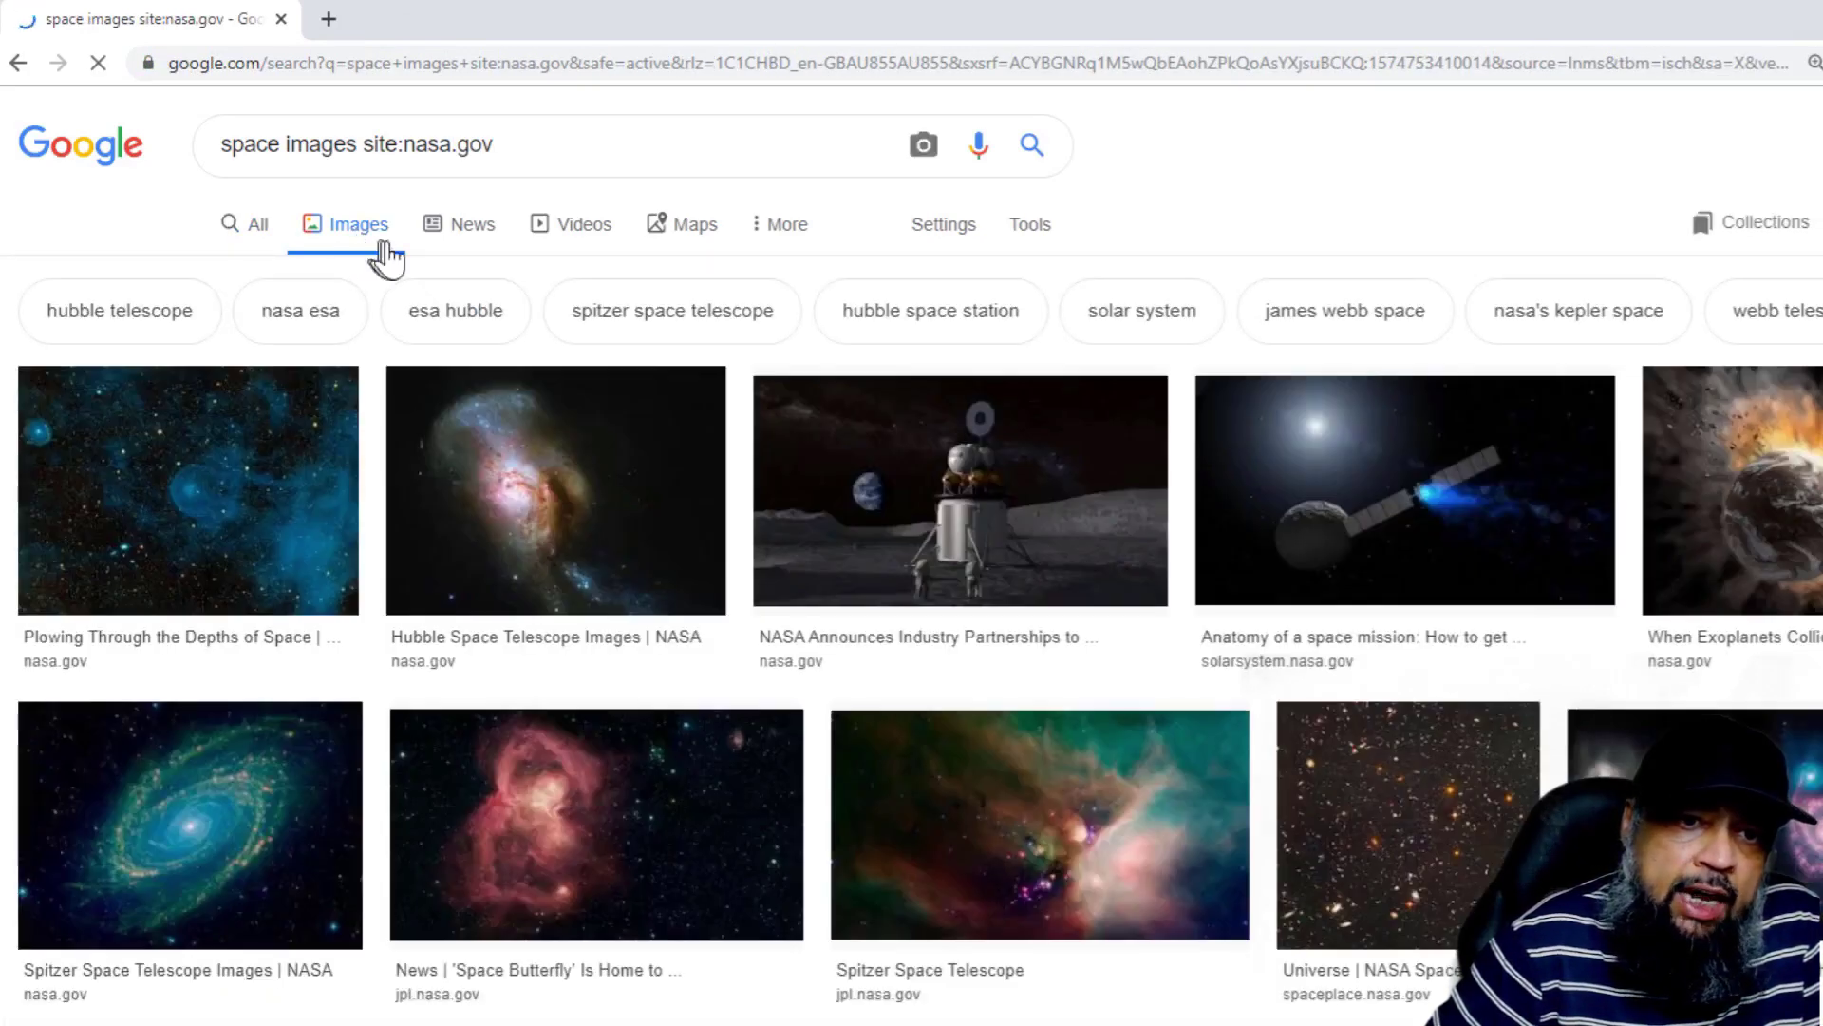
{"action": "left_click", "coordinate": [1035, 237]}
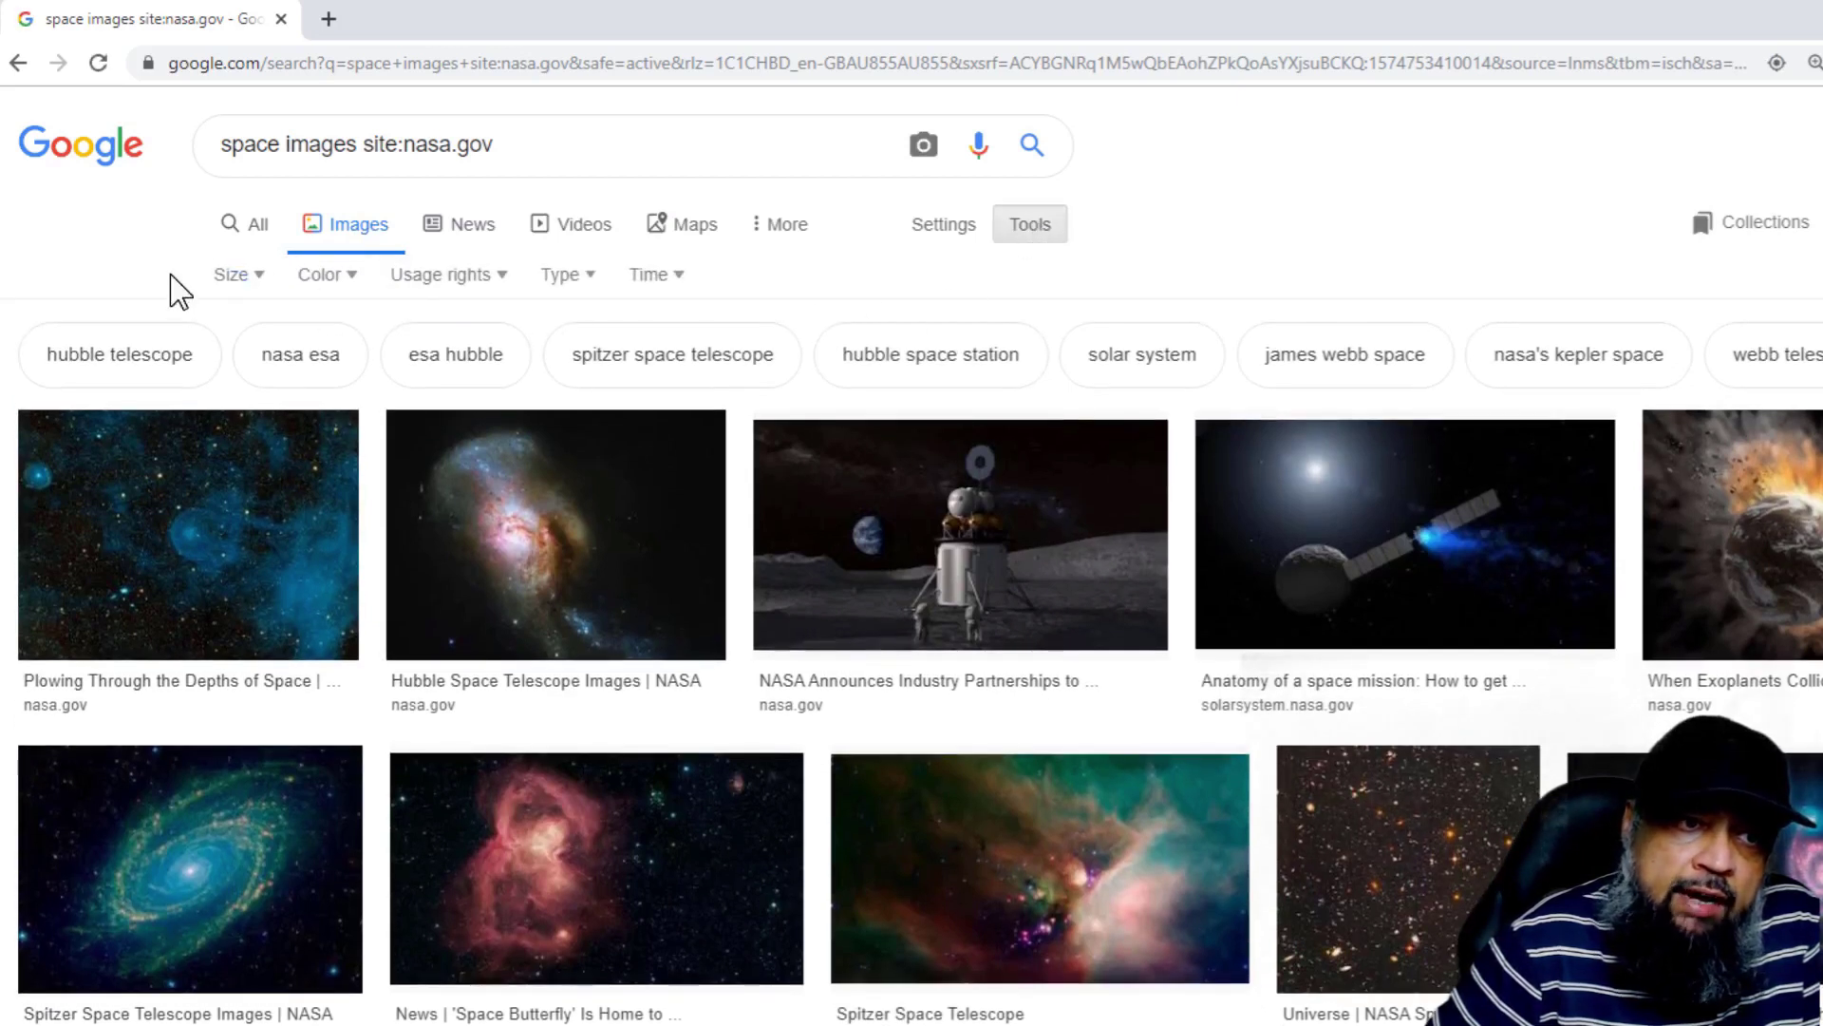
{"action": "left_click", "coordinate": [249, 276]}
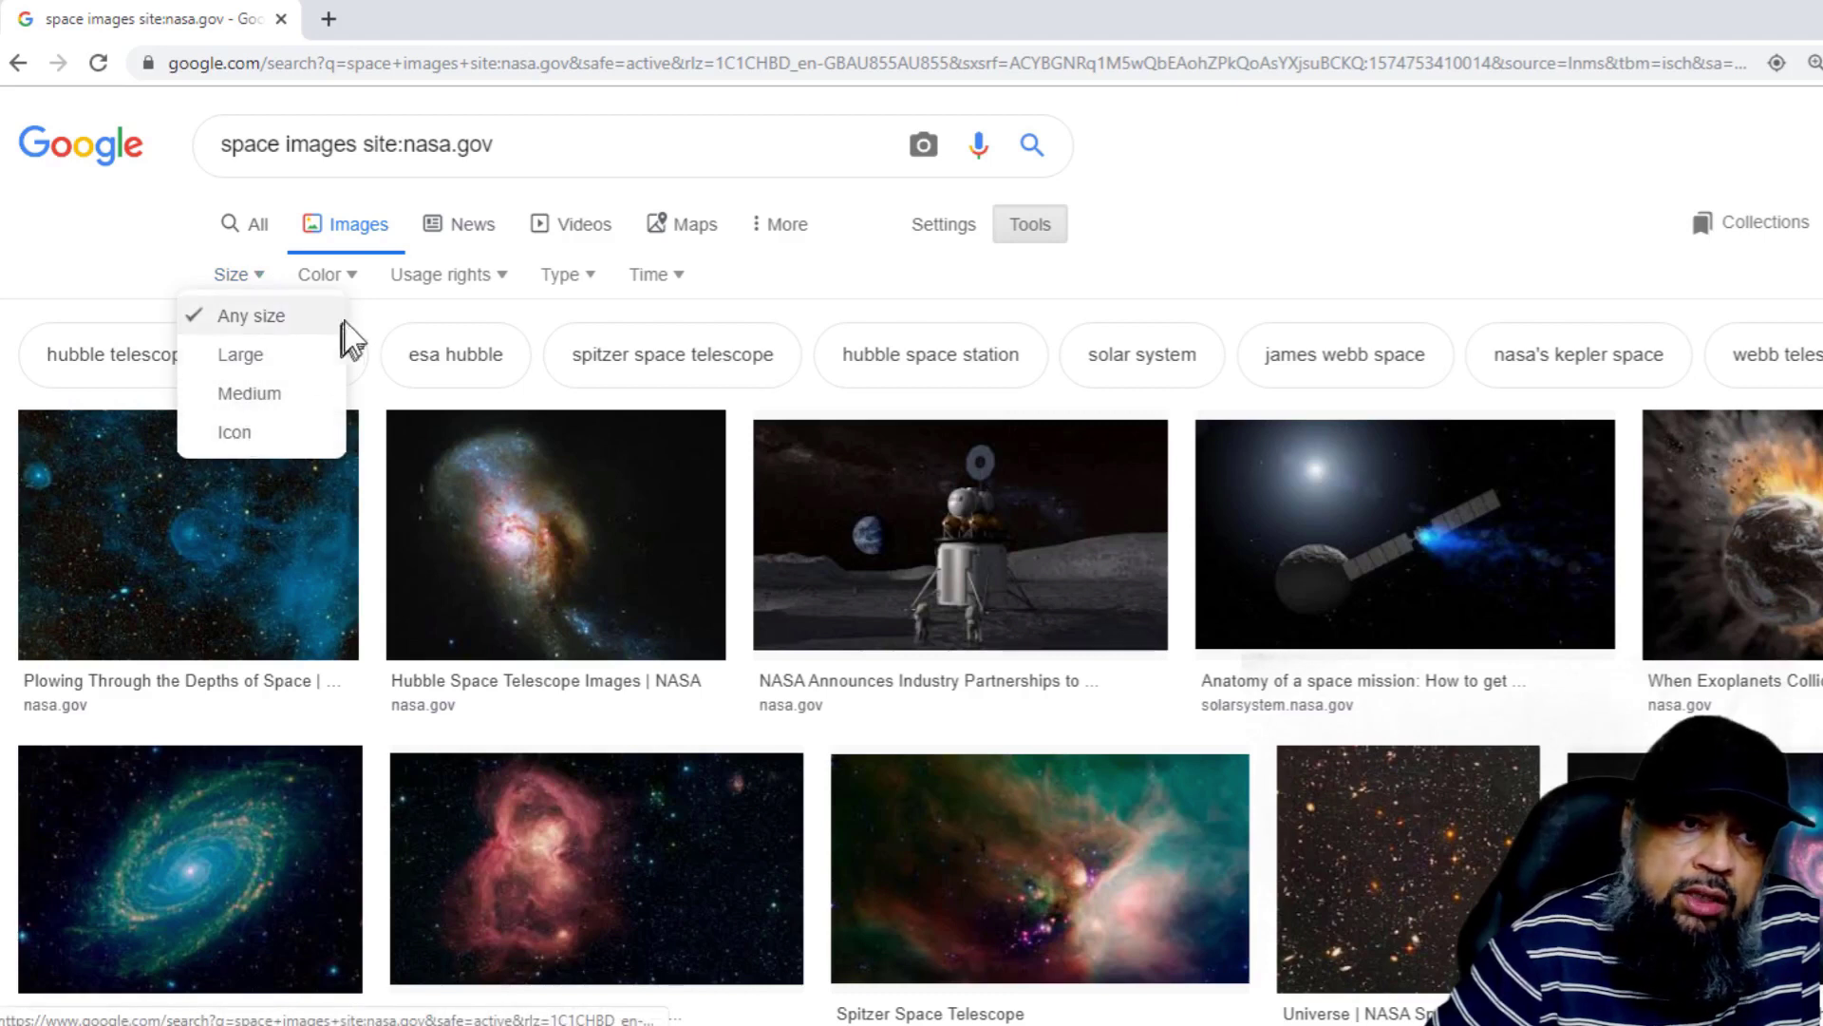
{"action": "left_click", "coordinate": [350, 277]}
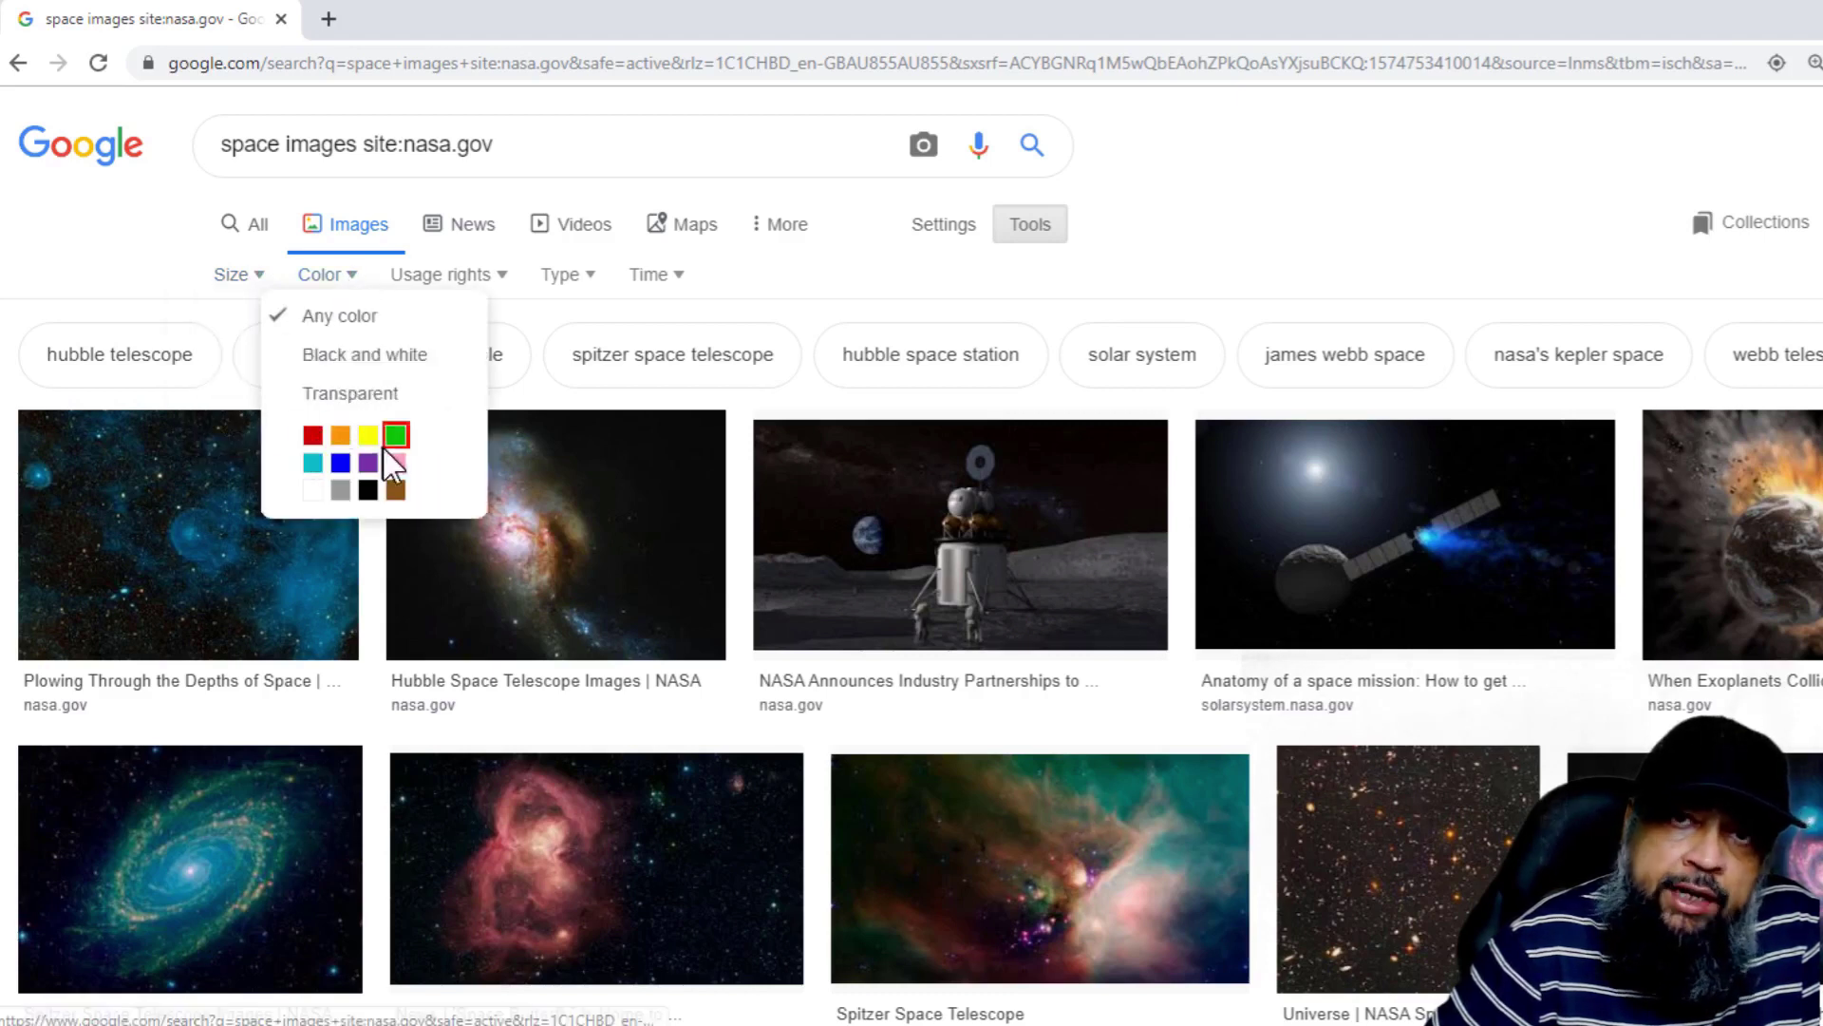
{"action": "left_click", "coordinate": [504, 276]}
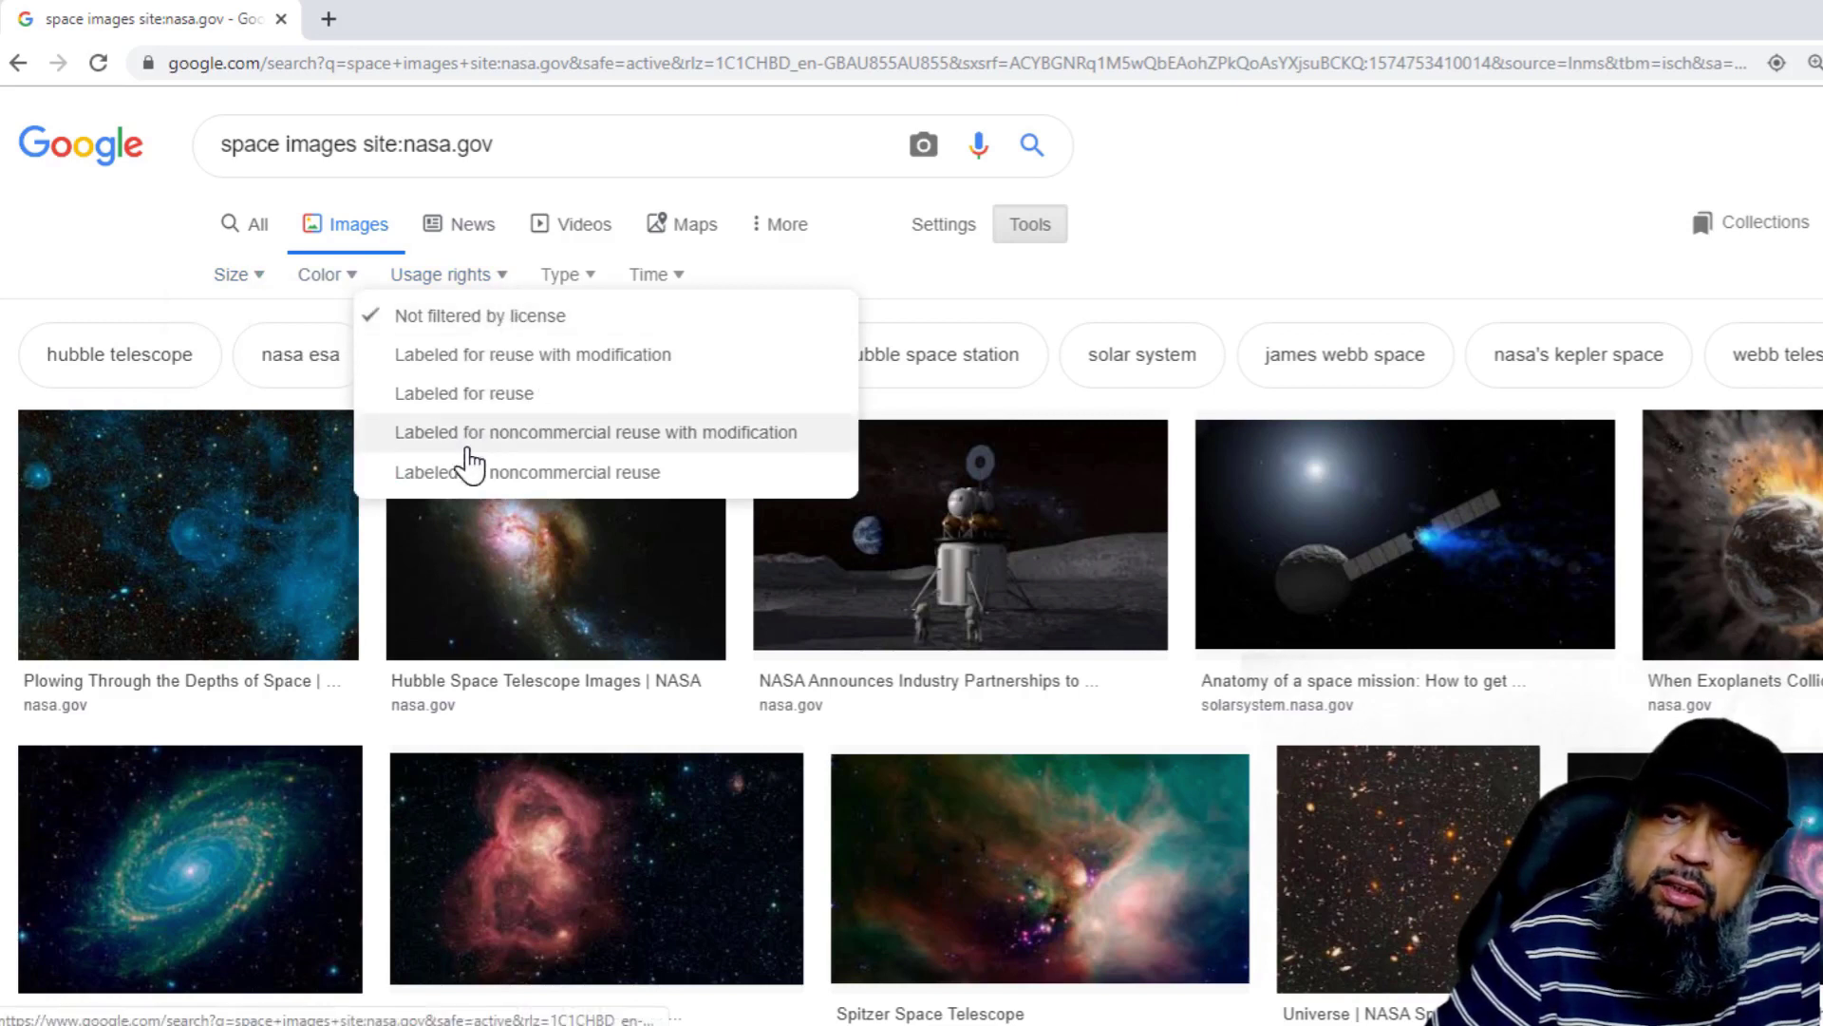
{"action": "left_click", "coordinate": [572, 275]}
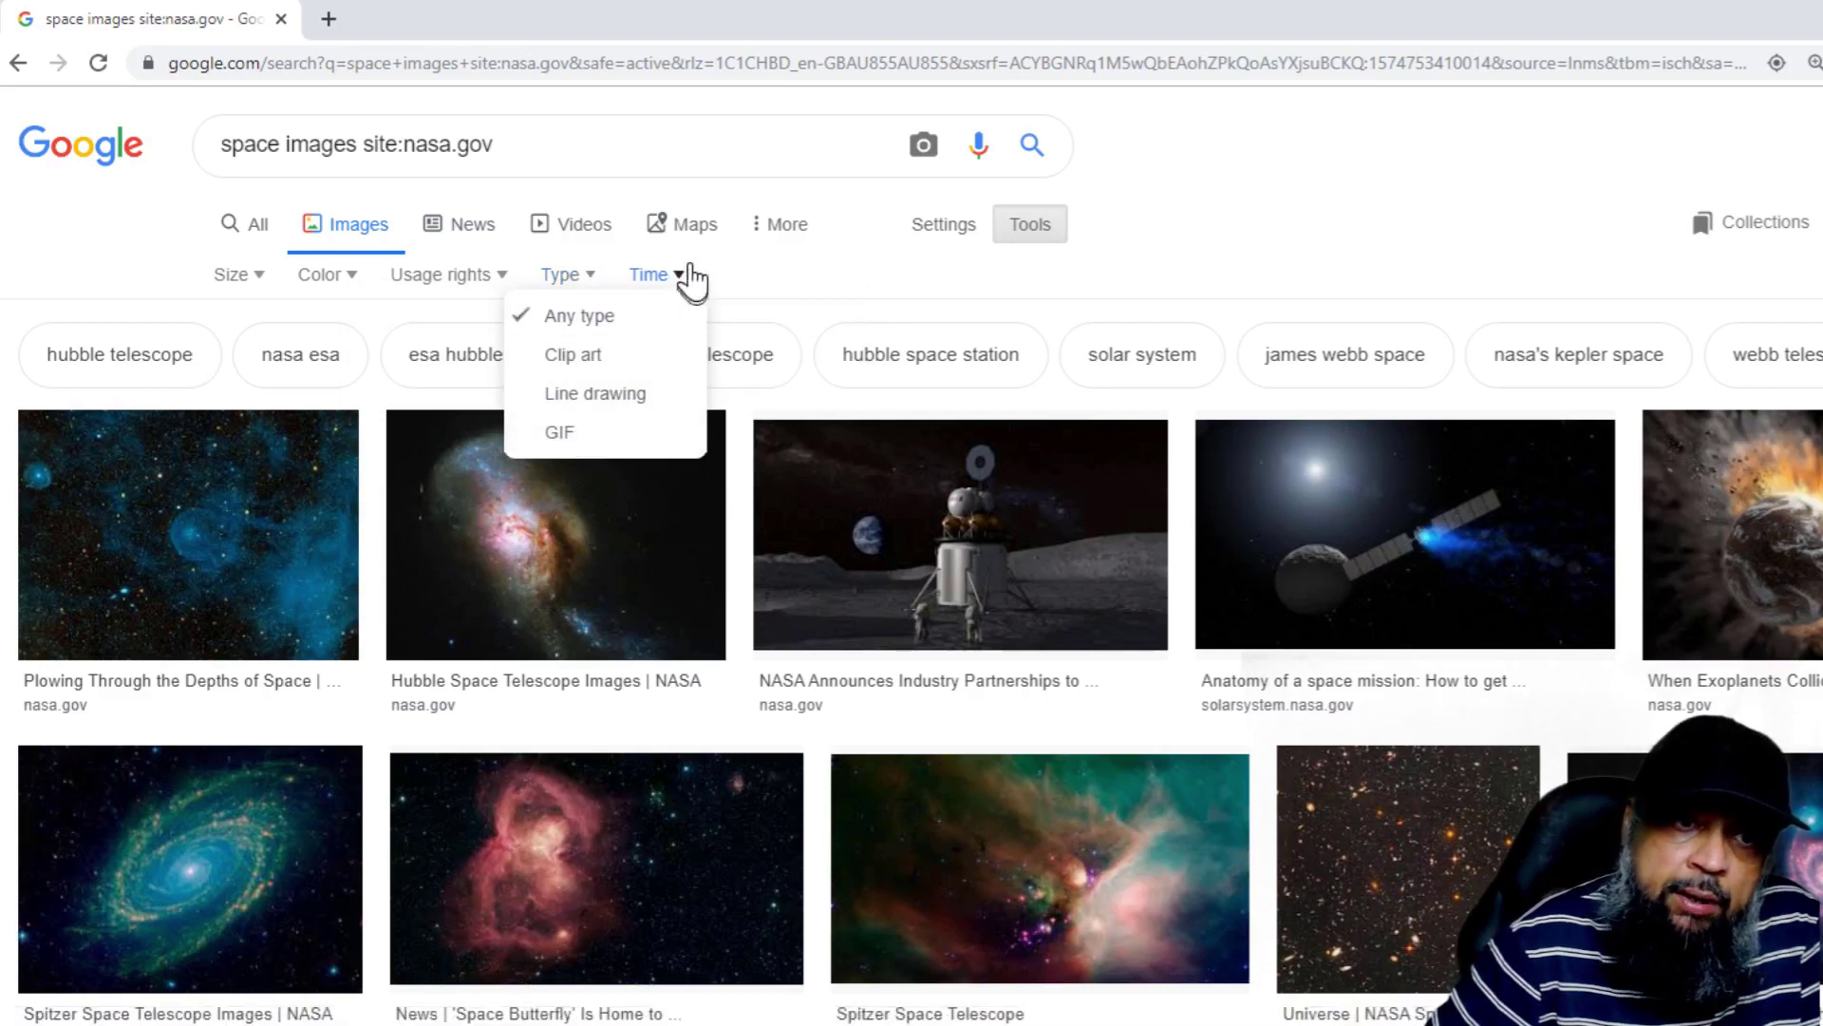
{"action": "left_click", "coordinate": [678, 277]}
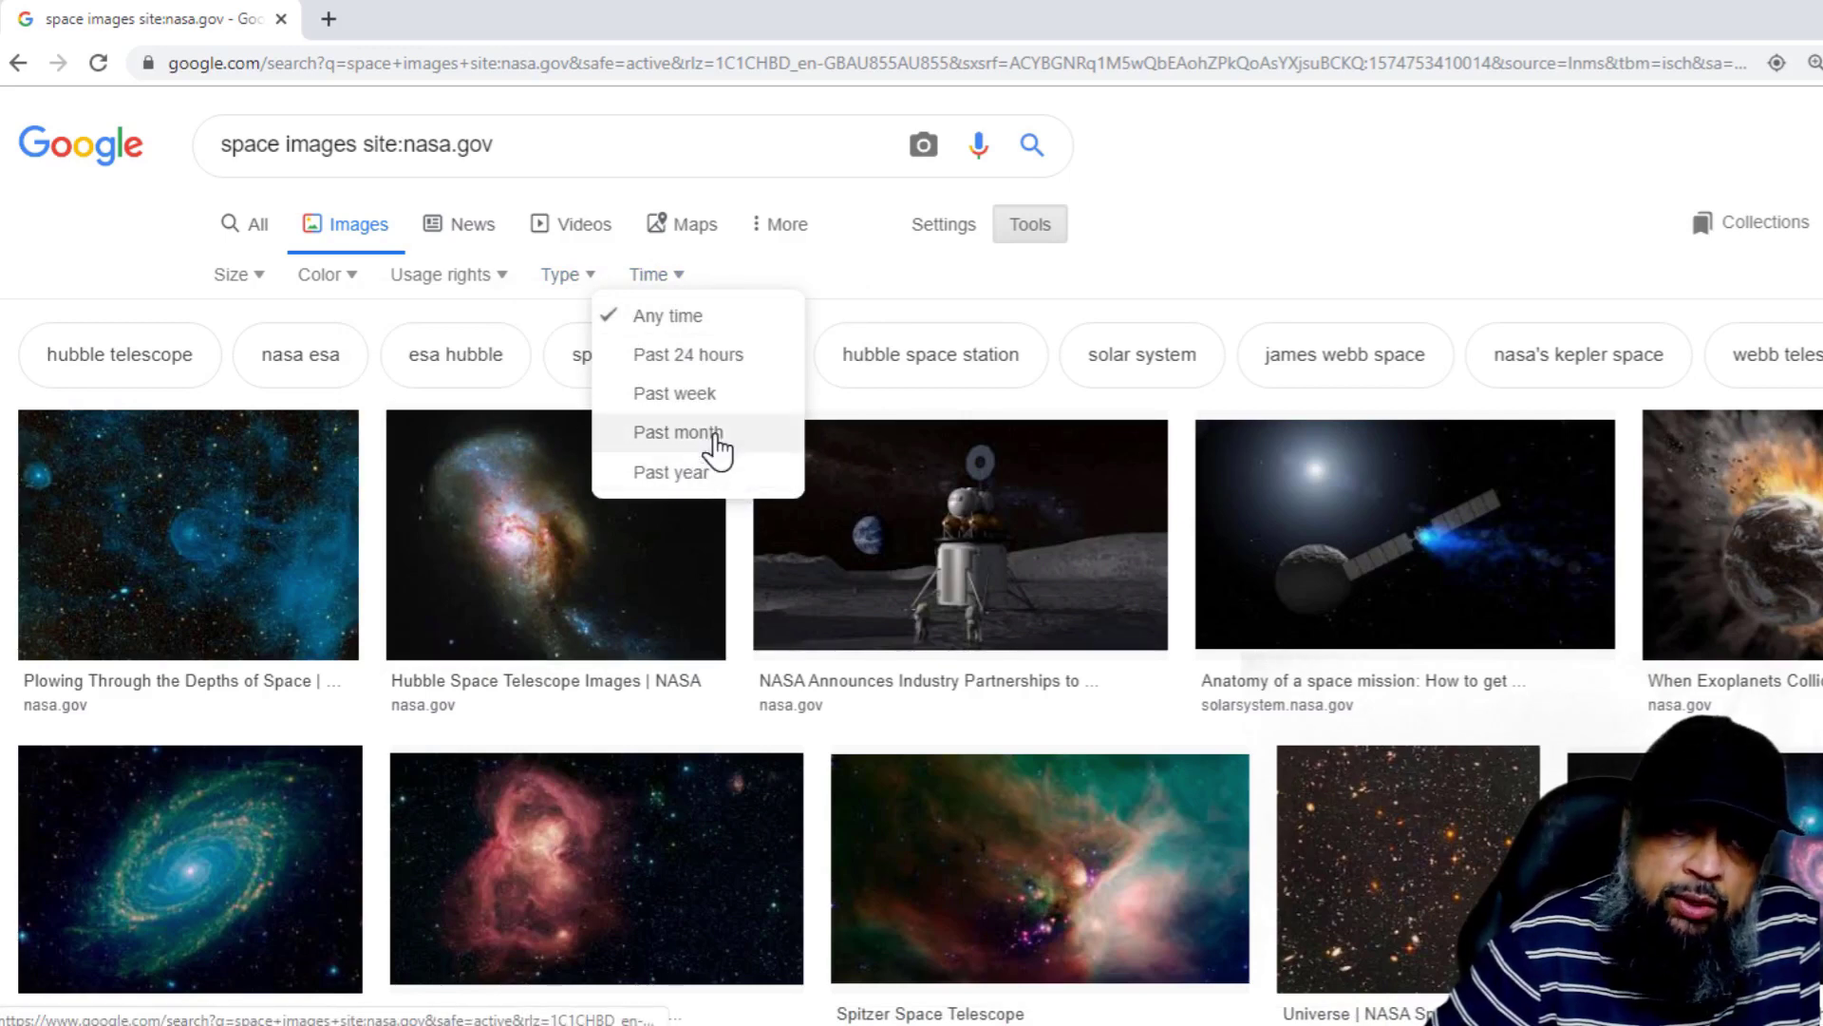
{"action": "left_click", "coordinate": [719, 447]}
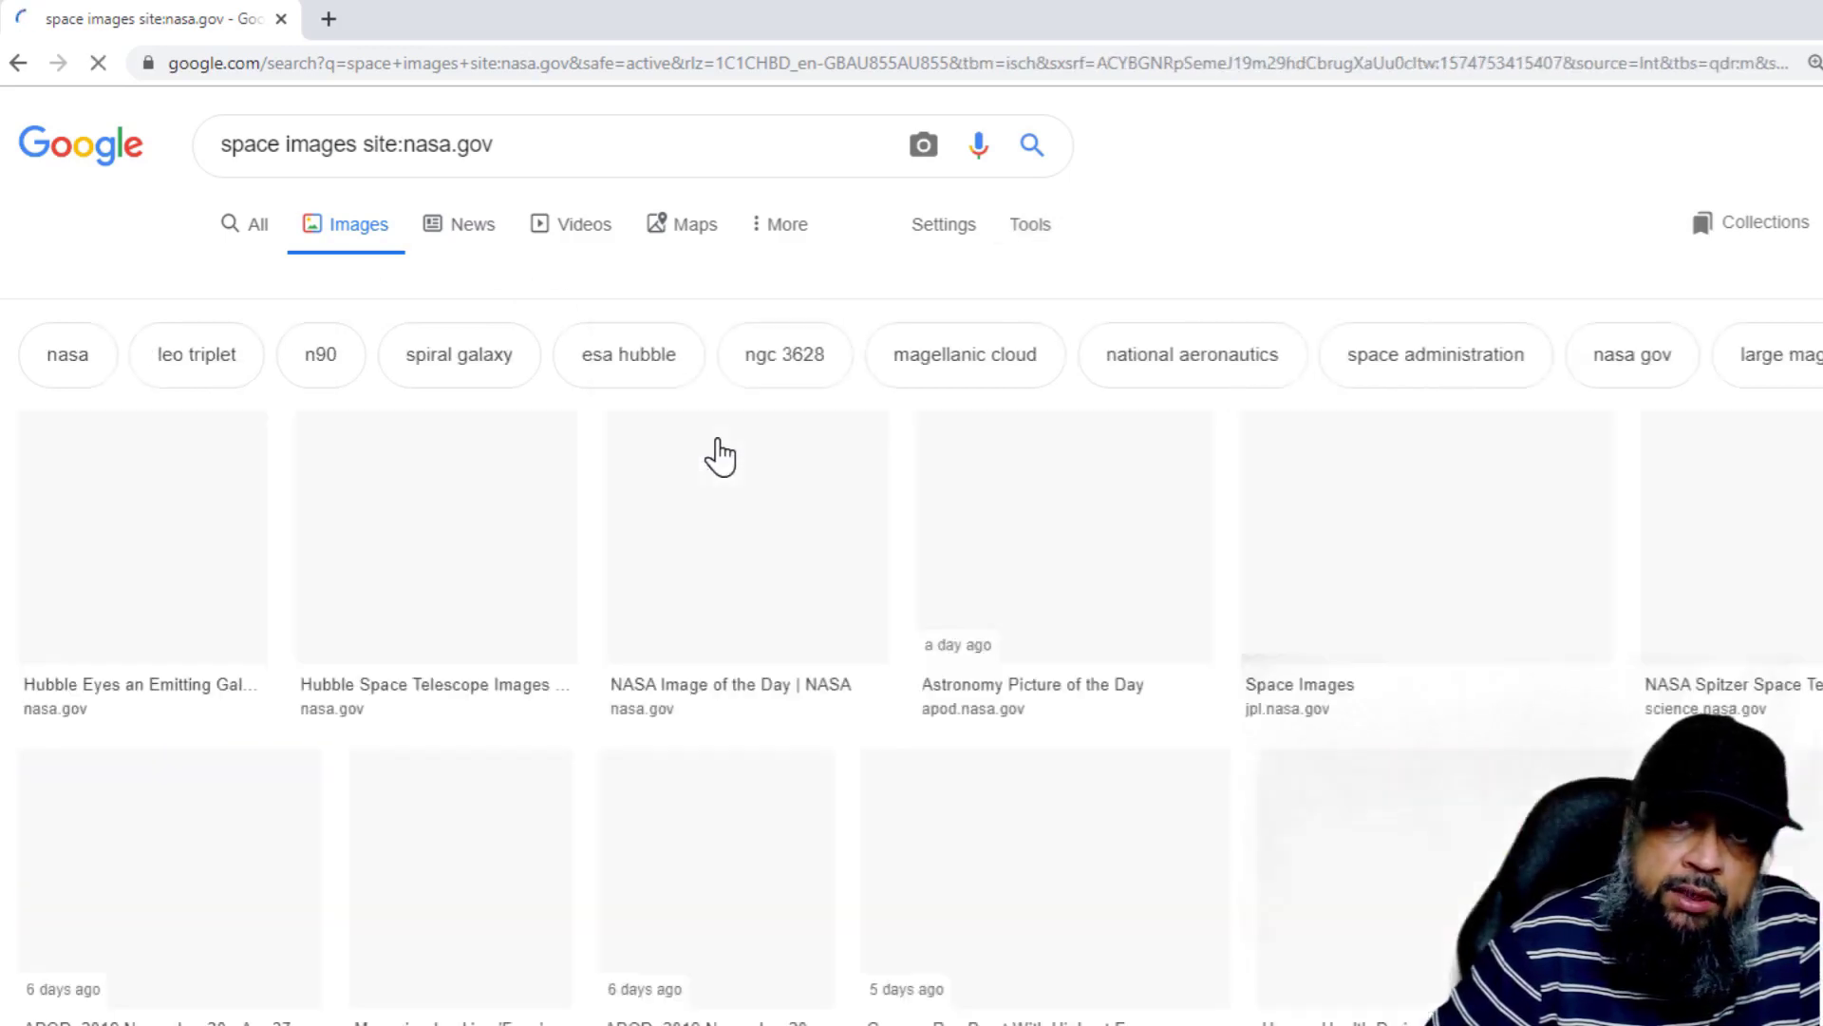